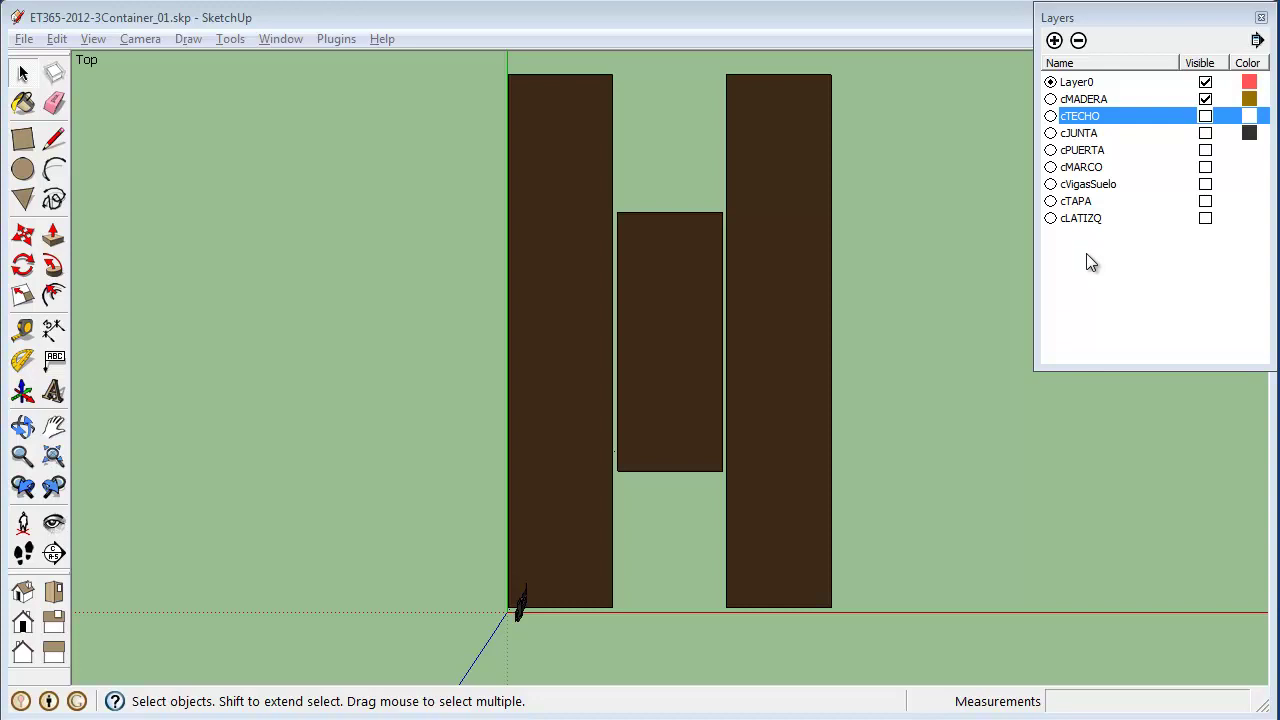
Add a new layer and name it Floorplan
{"action": "left_click", "coordinate": [1054, 40]}
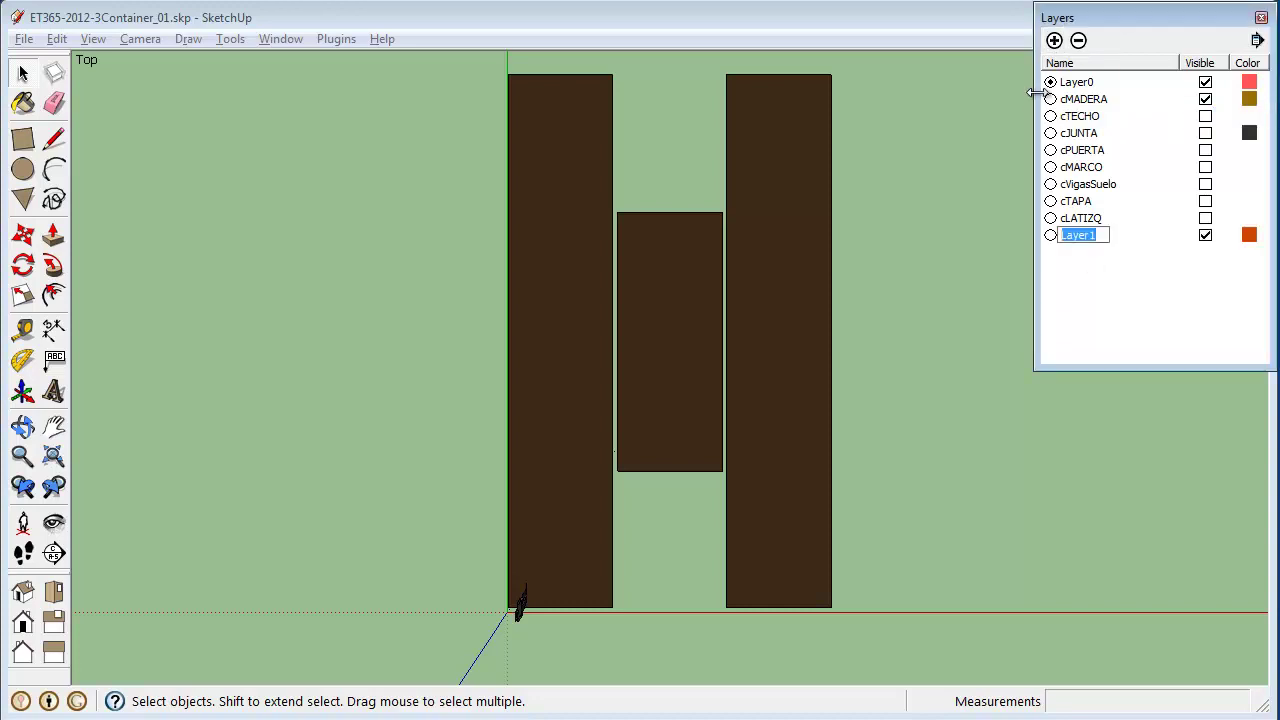
{"action": "type", "text": "Floorplan"}
{"action": "key", "text": "Return"}
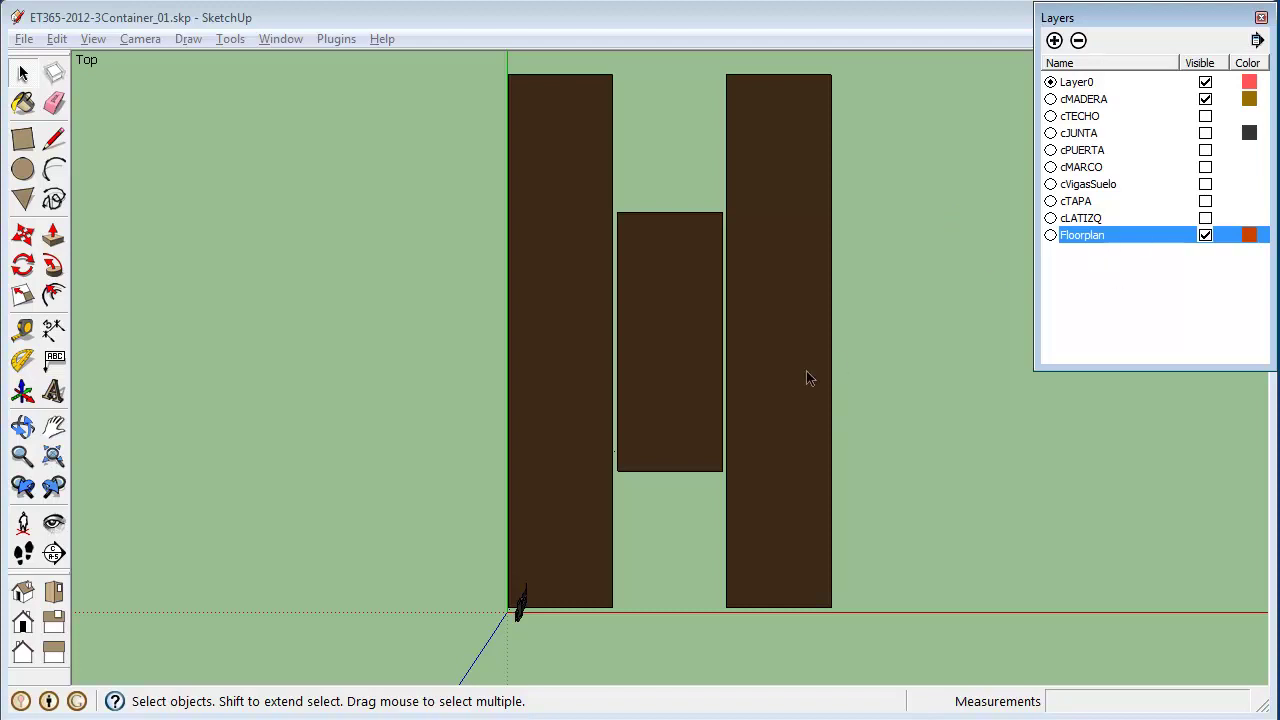
Add another layer named Room beneath Floorplan
{"action": "left_click", "coordinate": [1054, 40]}
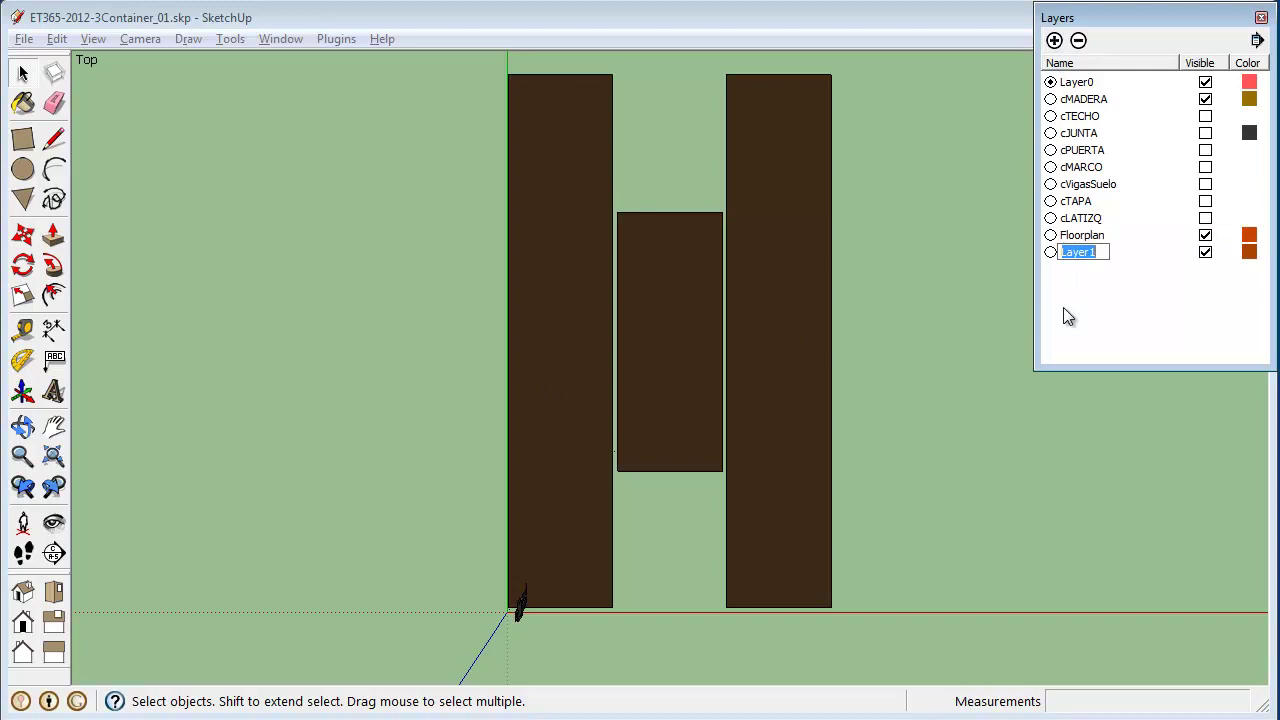
{"action": "type", "text": "Room"}
{"action": "key", "text": "Return"}
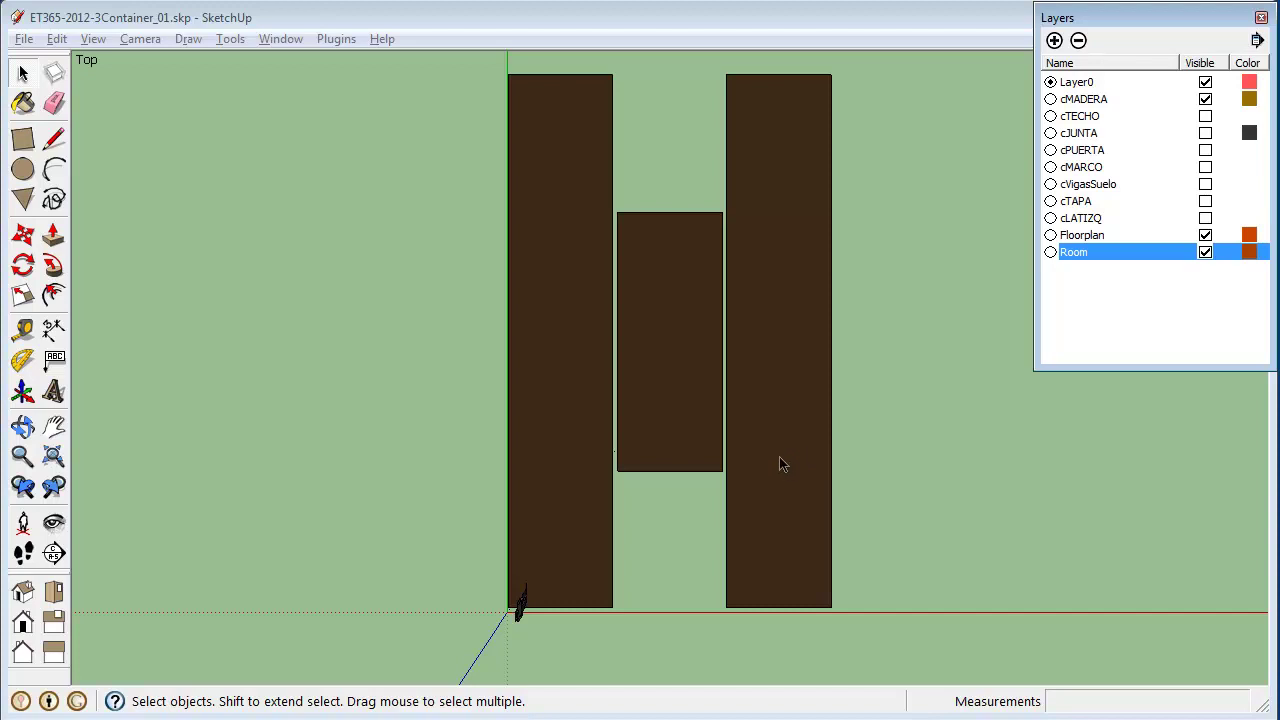
Show the cMARCO container frames while leaving the cLATIZQ side walls hidden
{"action": "left_click", "coordinate": [1205, 218]}
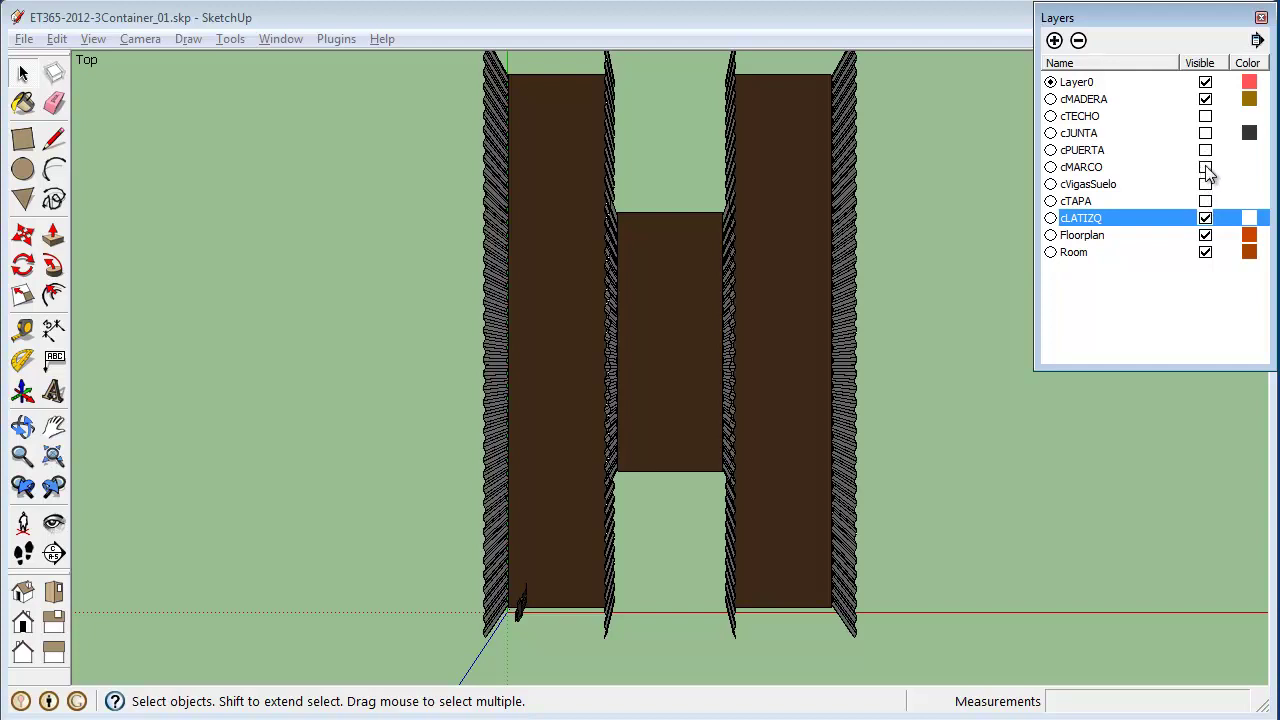
{"action": "left_click", "coordinate": [1205, 167]}
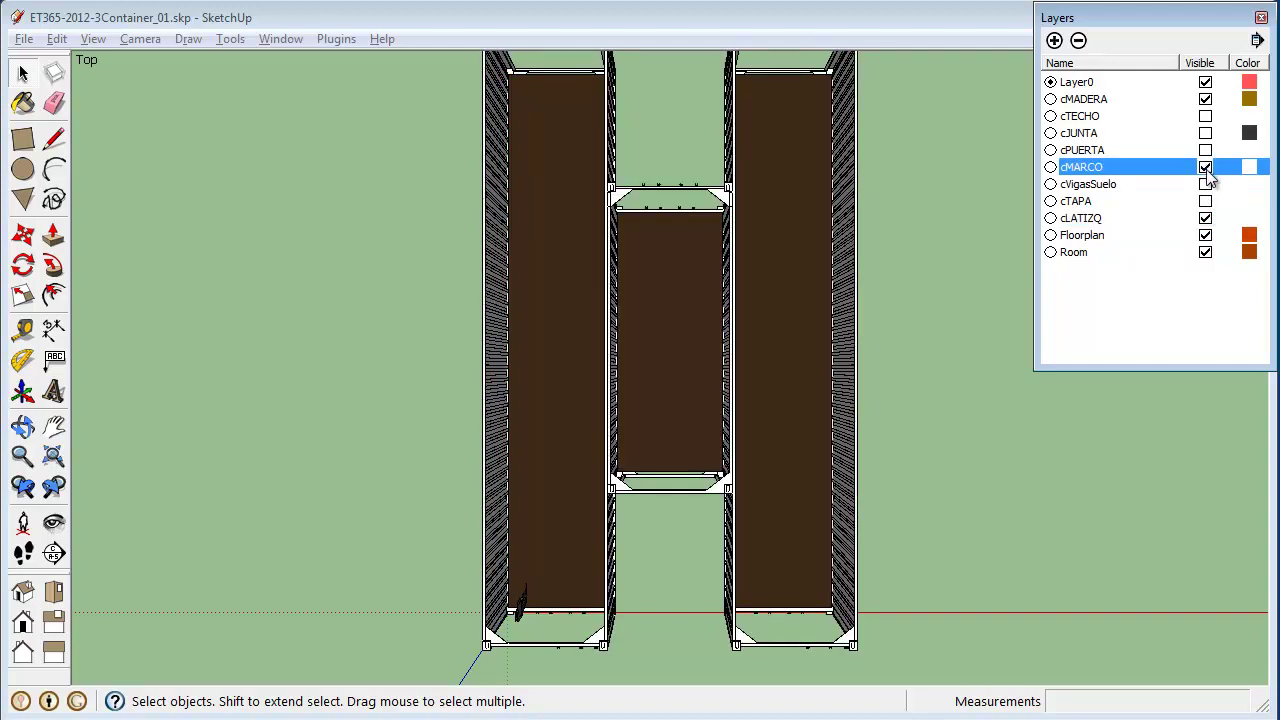
{"action": "left_click", "coordinate": [1206, 220]}
{"action": "left_click", "coordinate": [1206, 220]}
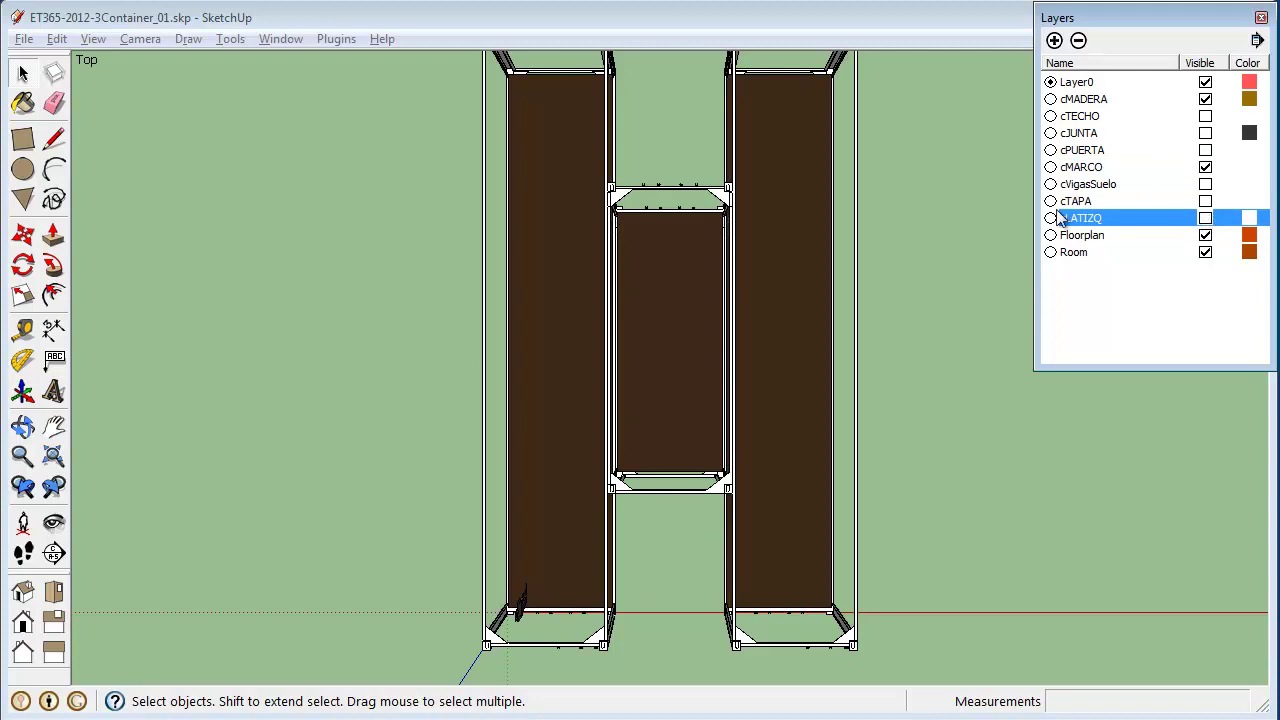
Orbit around the containers to a low side view and select the middle container
{"action": "middle_click_drag", "start_coordinate": [1187, 595], "coordinate": [768, 297]}
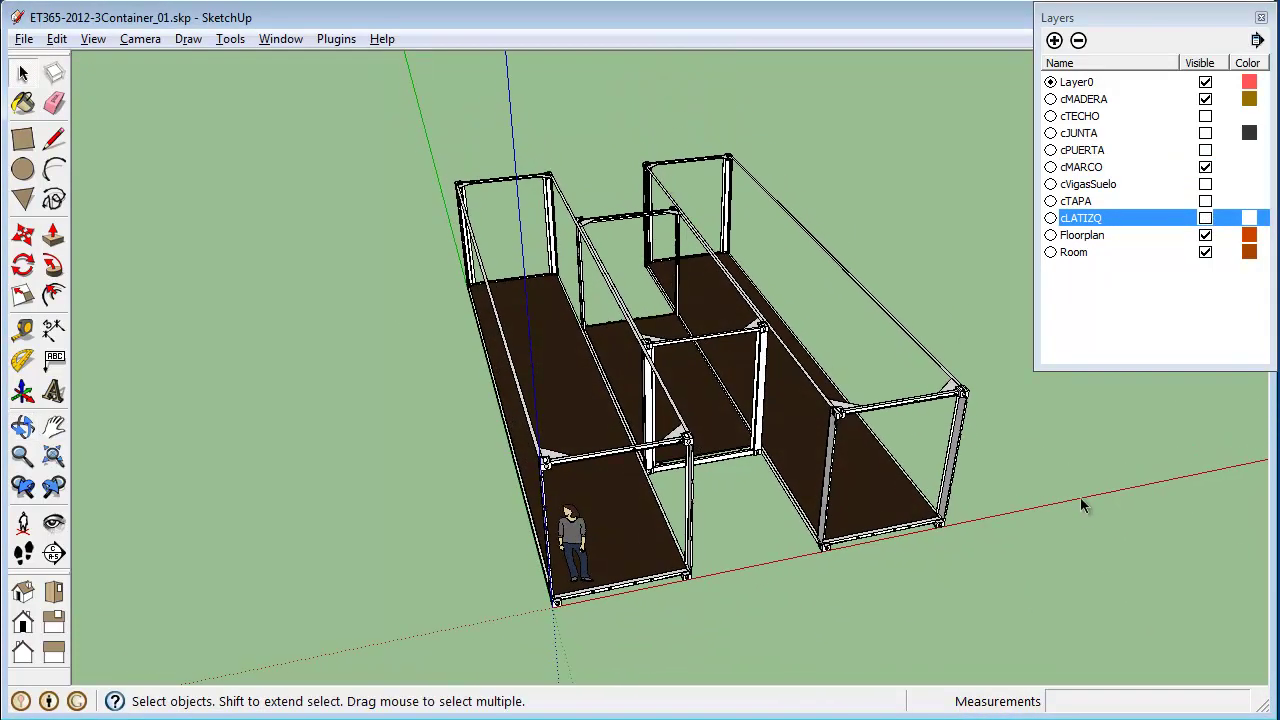
{"action": "middle_click_drag", "start_coordinate": [975, 440], "coordinate": [726, 391]}
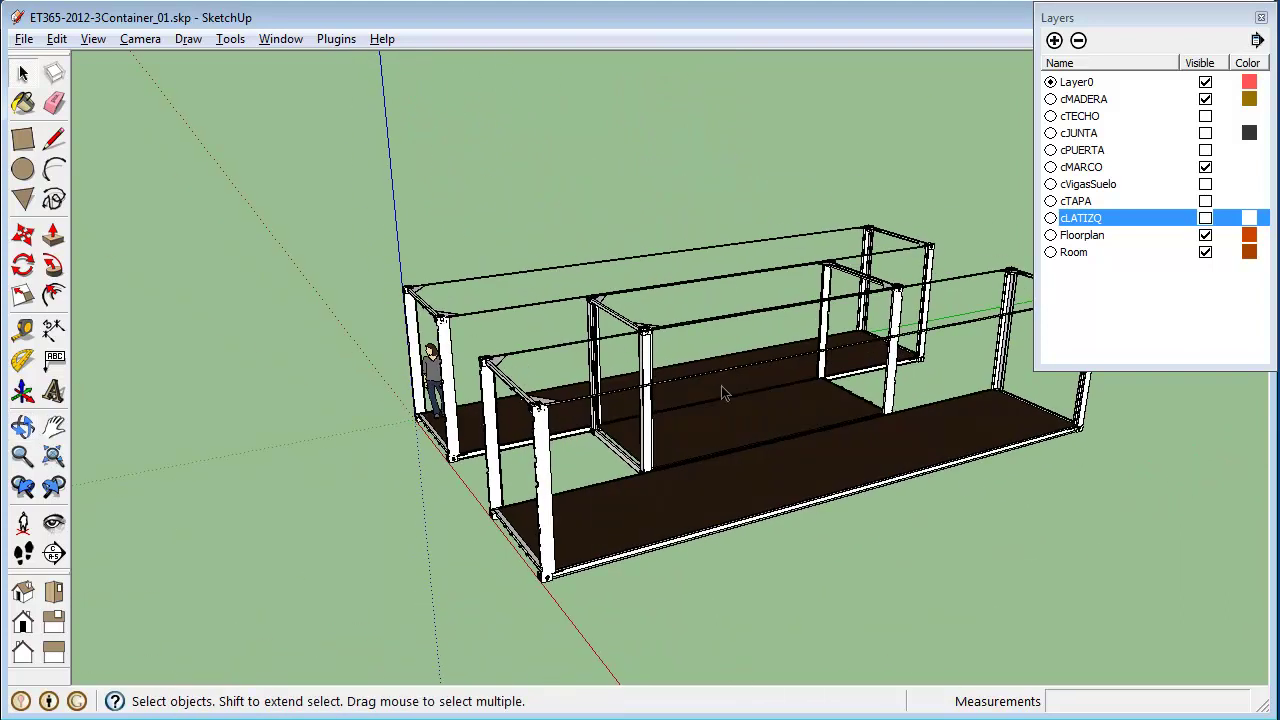
{"action": "scroll", "coordinate": [755, 370], "scroll_direction": "up", "scroll_amount": 3}
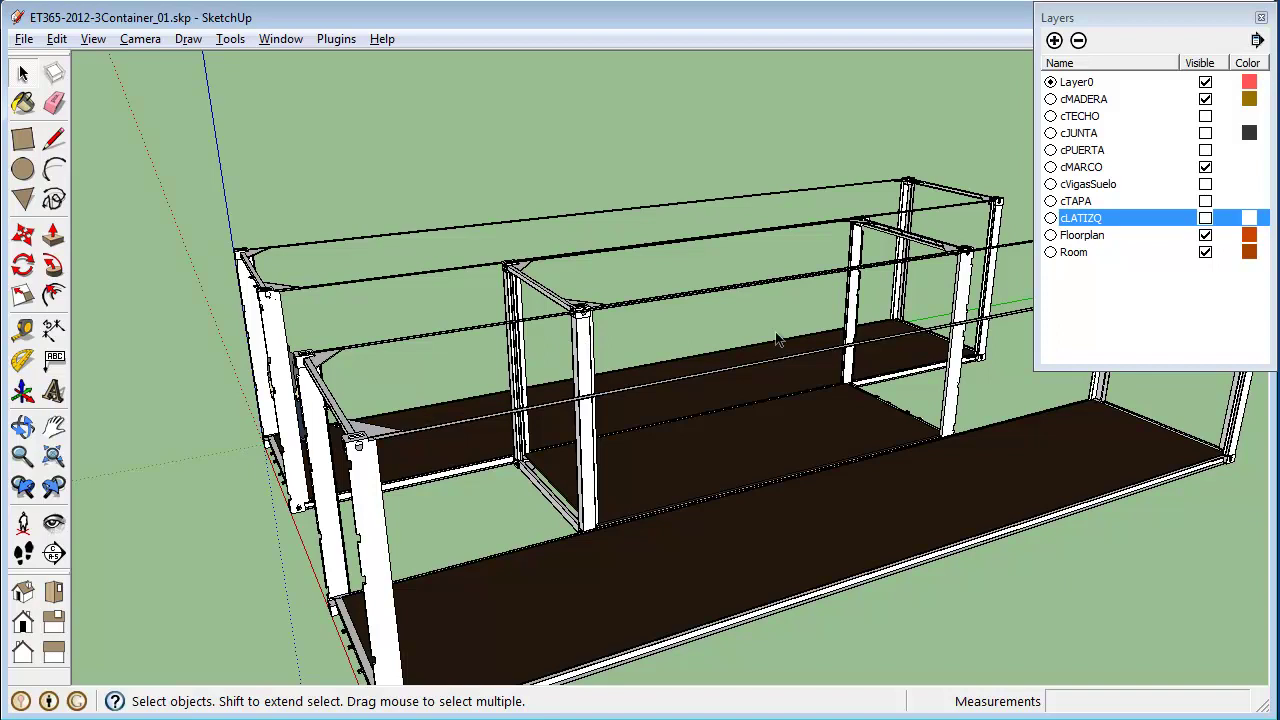
{"action": "middle_click_drag", "start_coordinate": [906, 495], "coordinate": [944, 363]}
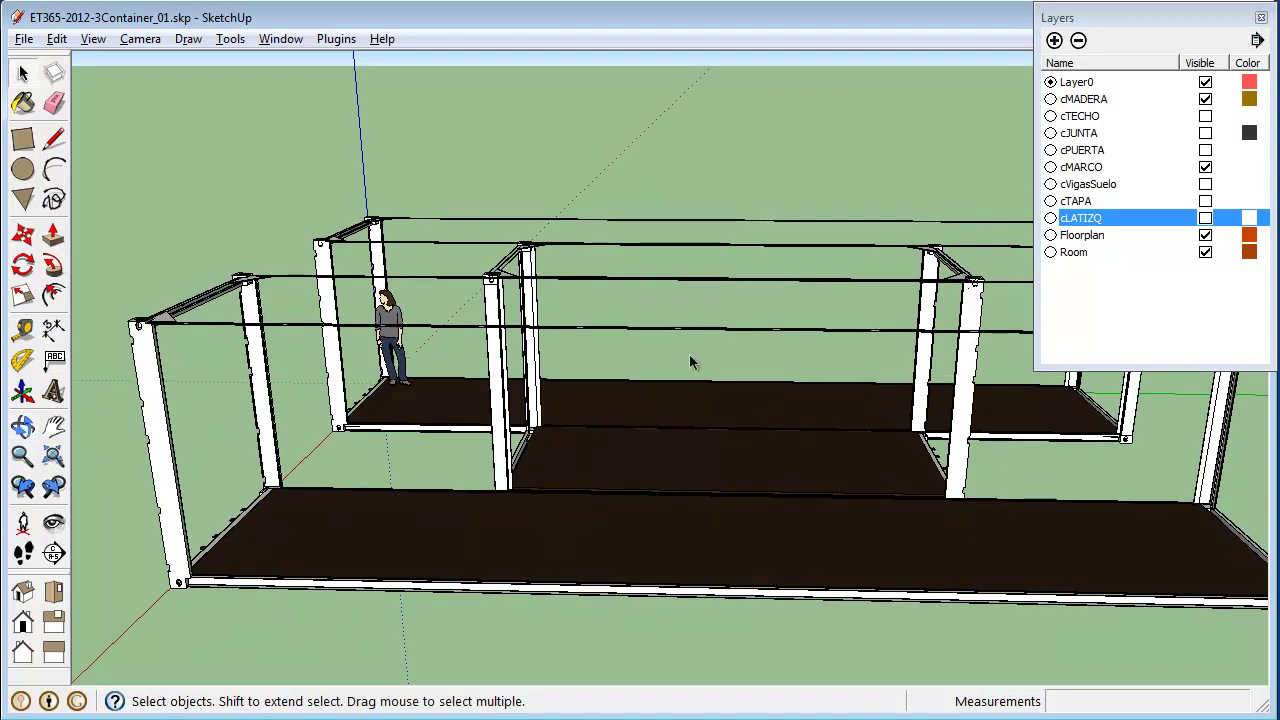
{"action": "middle_click_drag", "start_coordinate": [672, 520], "coordinate": [527, 237]}
{"action": "middle_click_drag", "start_coordinate": [631, 426], "coordinate": [737, 486]}
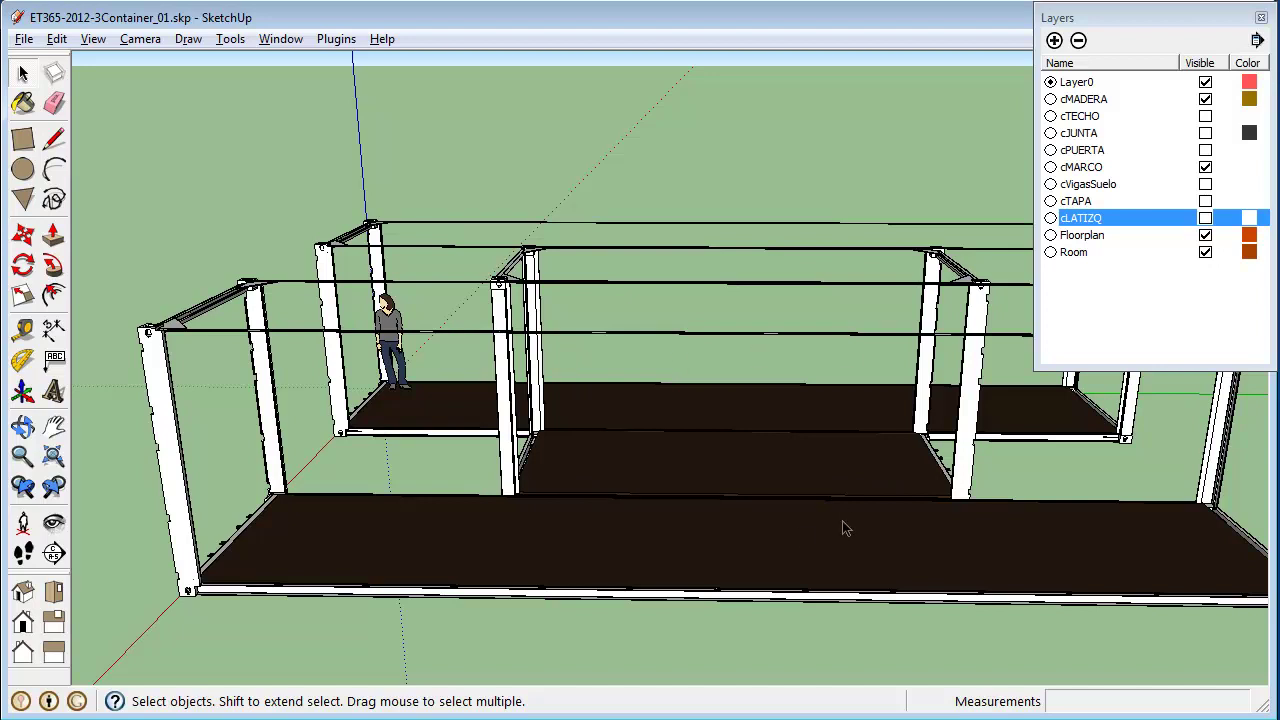
{"action": "middle_click_drag", "start_coordinate": [783, 447], "coordinate": [770, 511]}
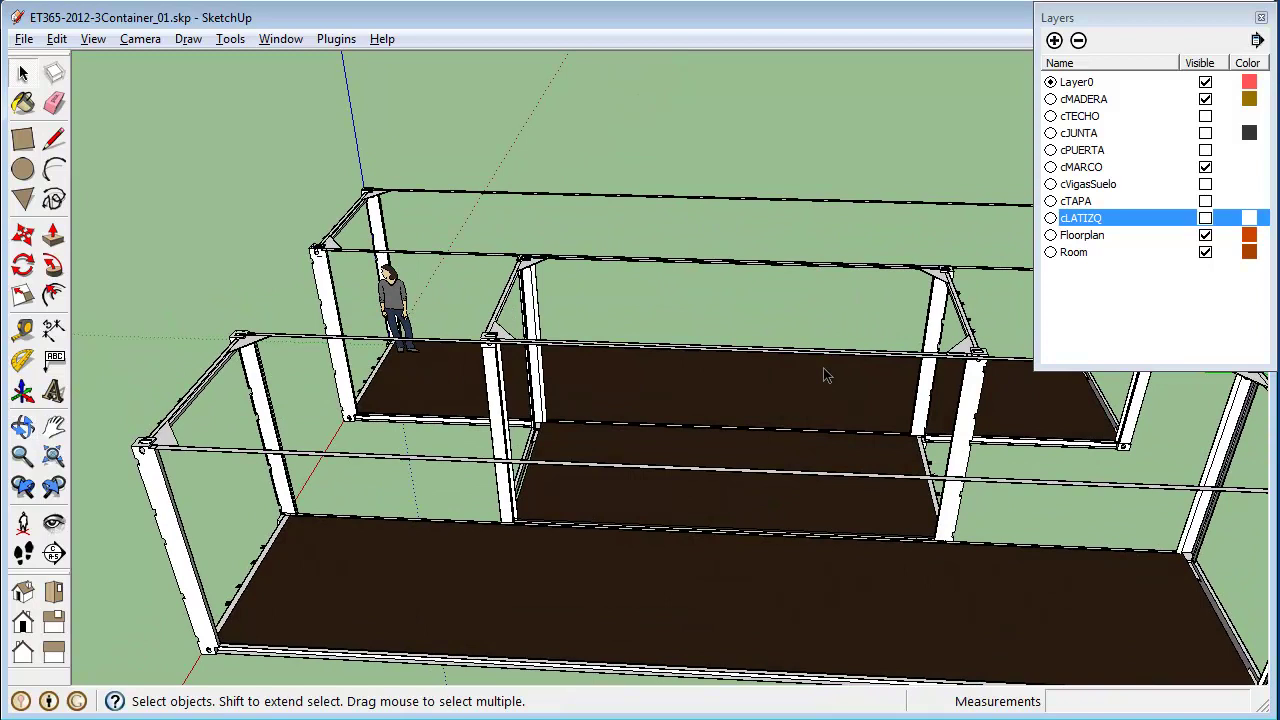
{"action": "left_click", "coordinate": [785, 519]}
{"action": "scroll", "coordinate": [785, 519], "scroll_direction": "down", "scroll_amount": 3}
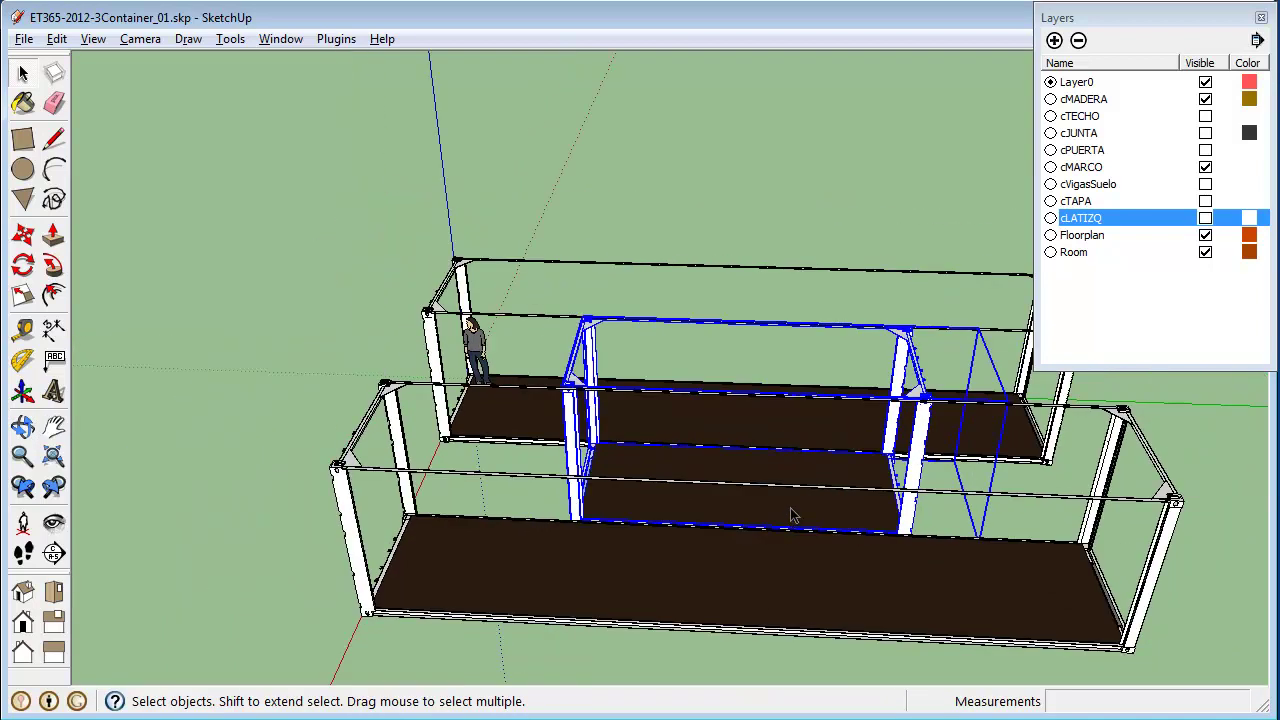
Draw an 8' by 16' rectangle on the ground
{"action": "left_click", "coordinate": [331, 407]}
{"action": "key", "text": "r"}
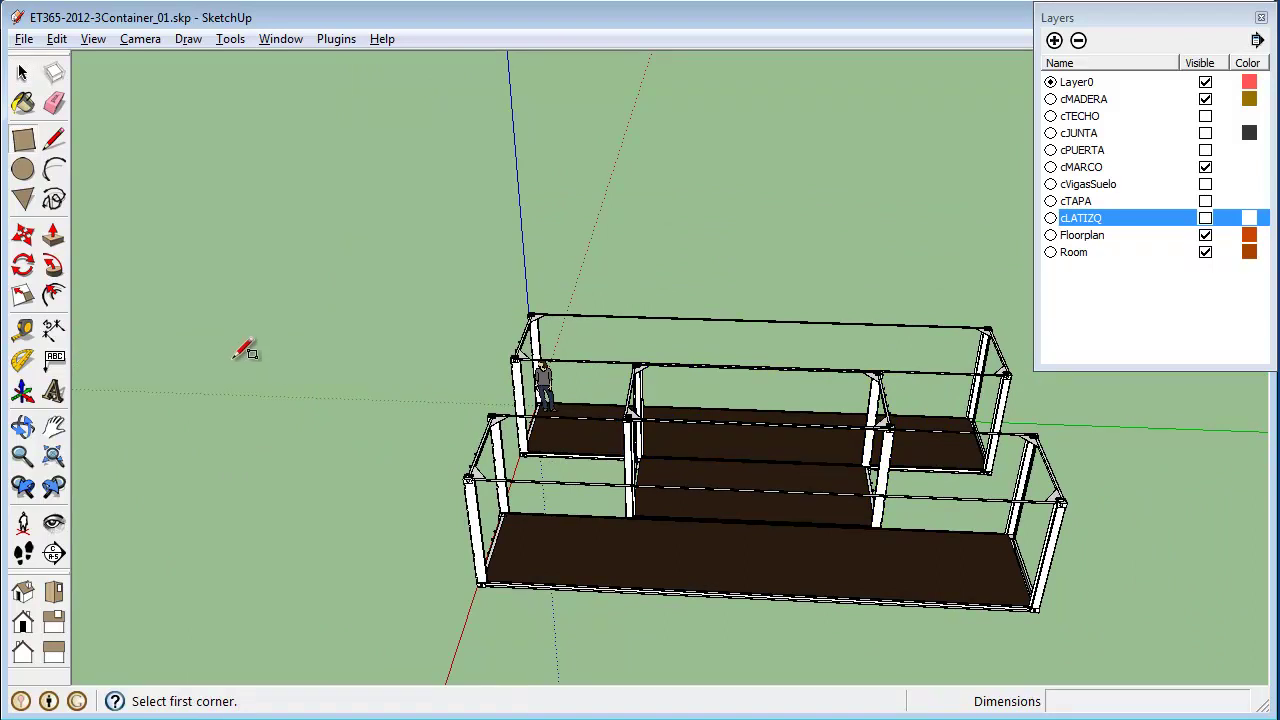
{"action": "left_click", "coordinate": [196, 367]}
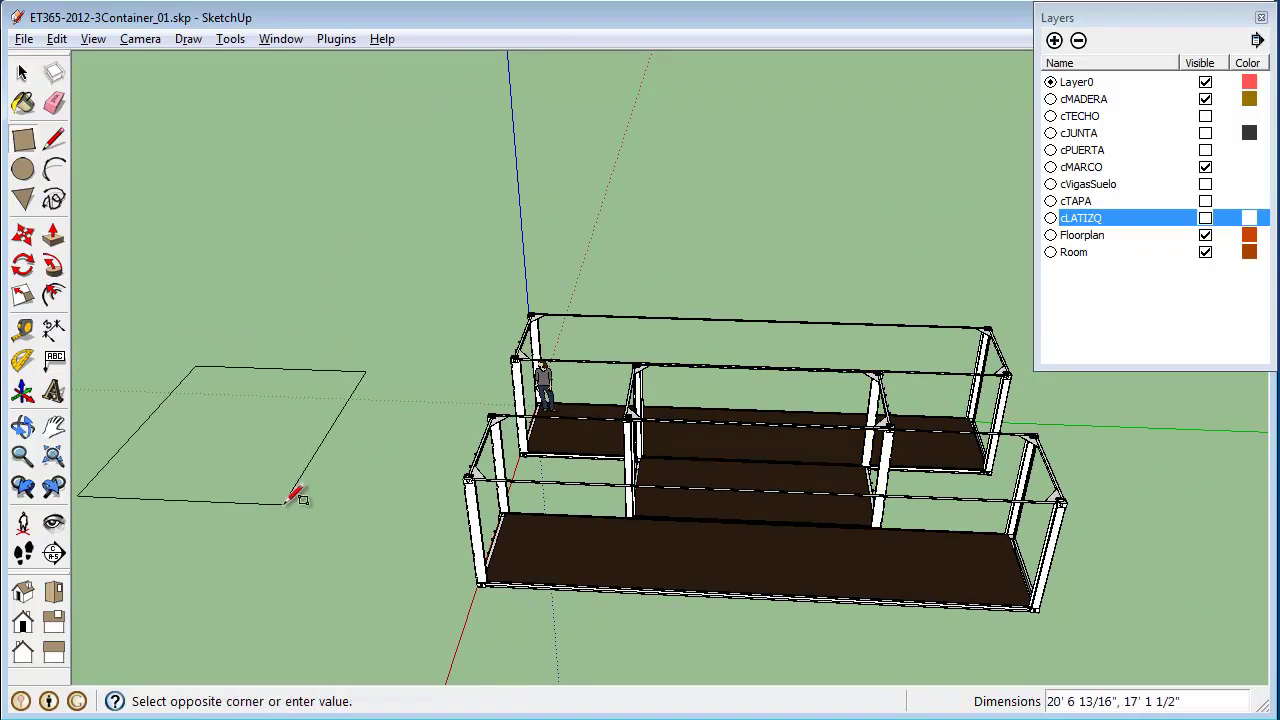
{"action": "type", "text": "8',16'"}
{"action": "key", "text": "Return"}
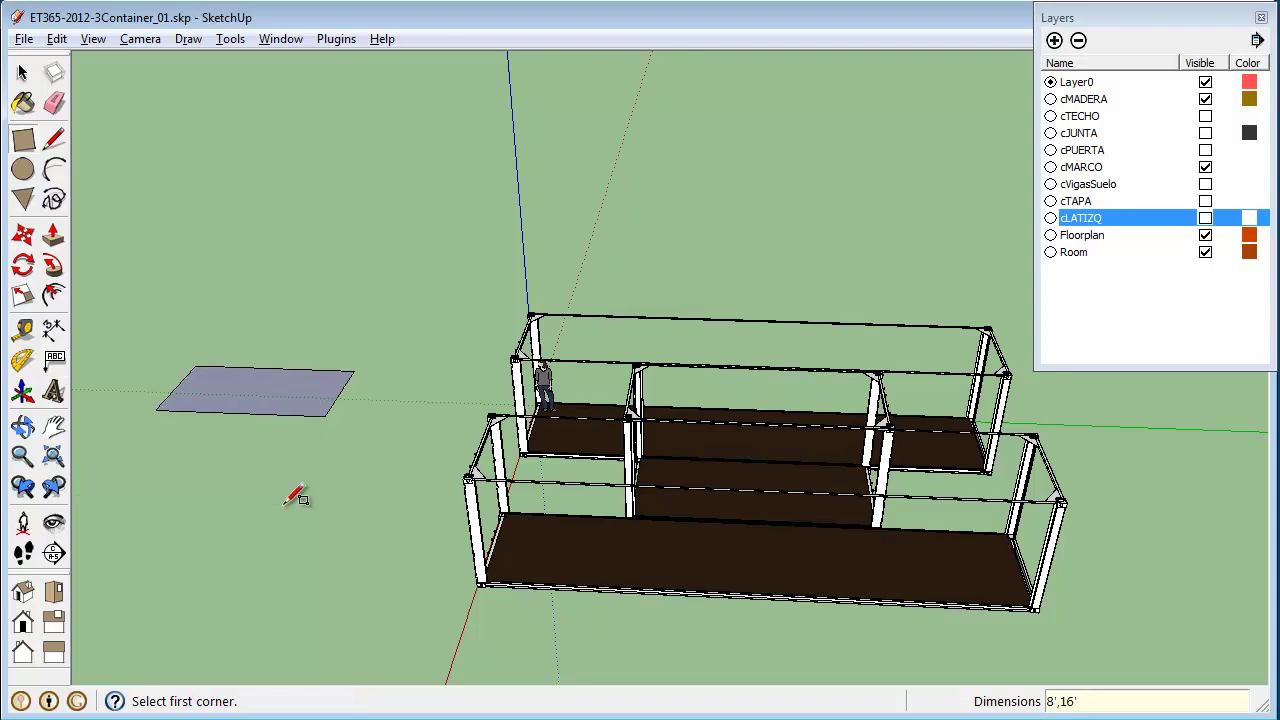
Select the rectangle and move it onto the middle container's floor
{"action": "key", "text": "space"}
{"action": "double_click", "coordinate": [258, 393]}
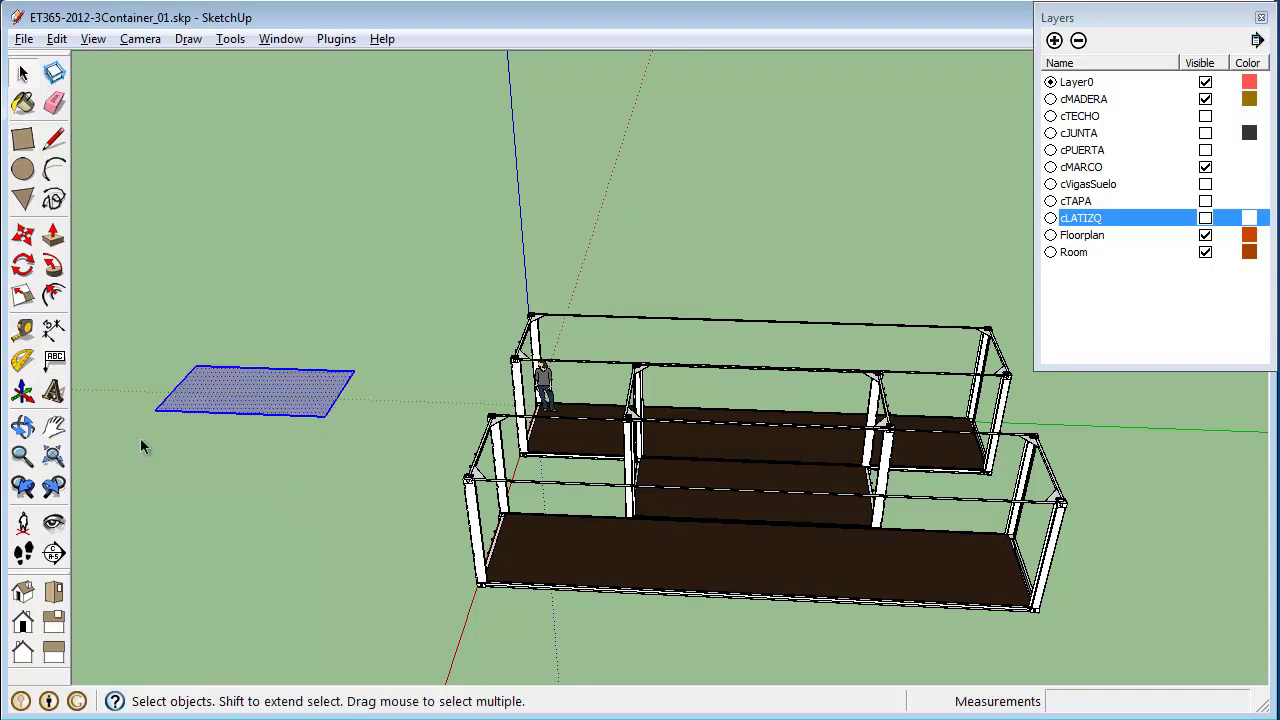
{"action": "right_click", "coordinate": [244, 397]}
{"action": "key", "text": "Escape"}
{"action": "key", "text": "m"}
{"action": "left_click", "coordinate": [252, 394]}
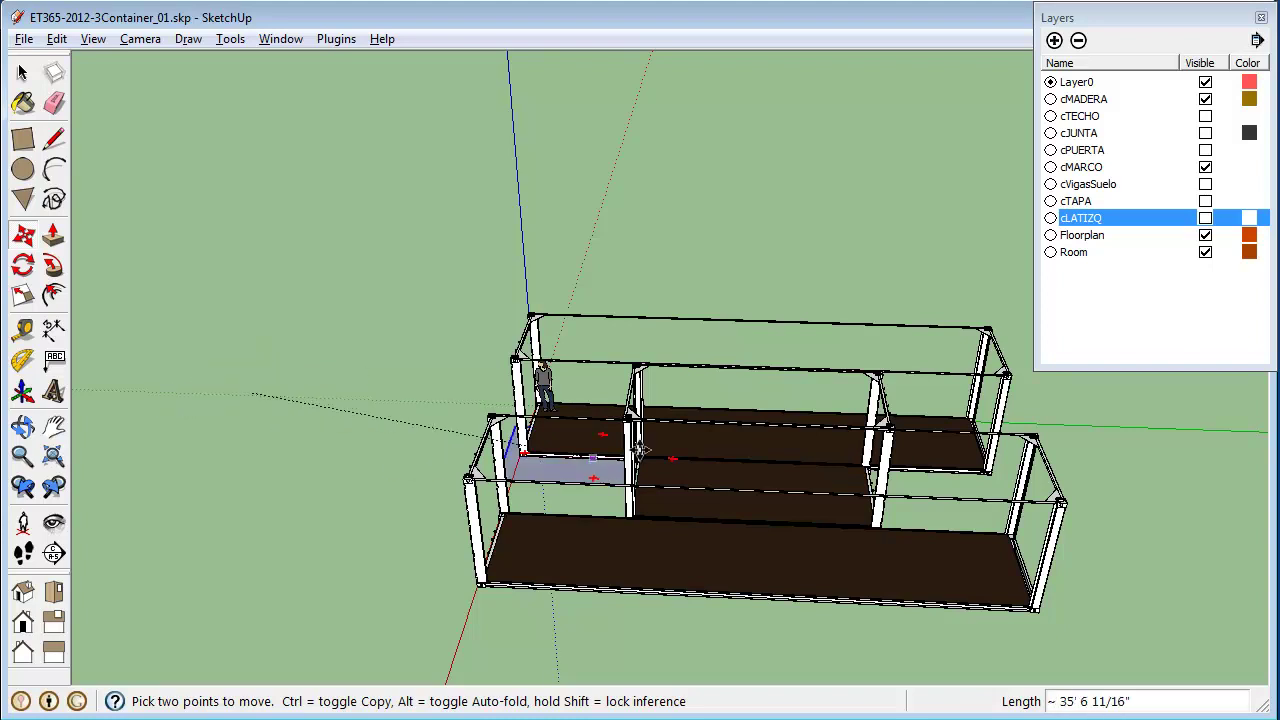
{"action": "left_click", "coordinate": [748, 479]}
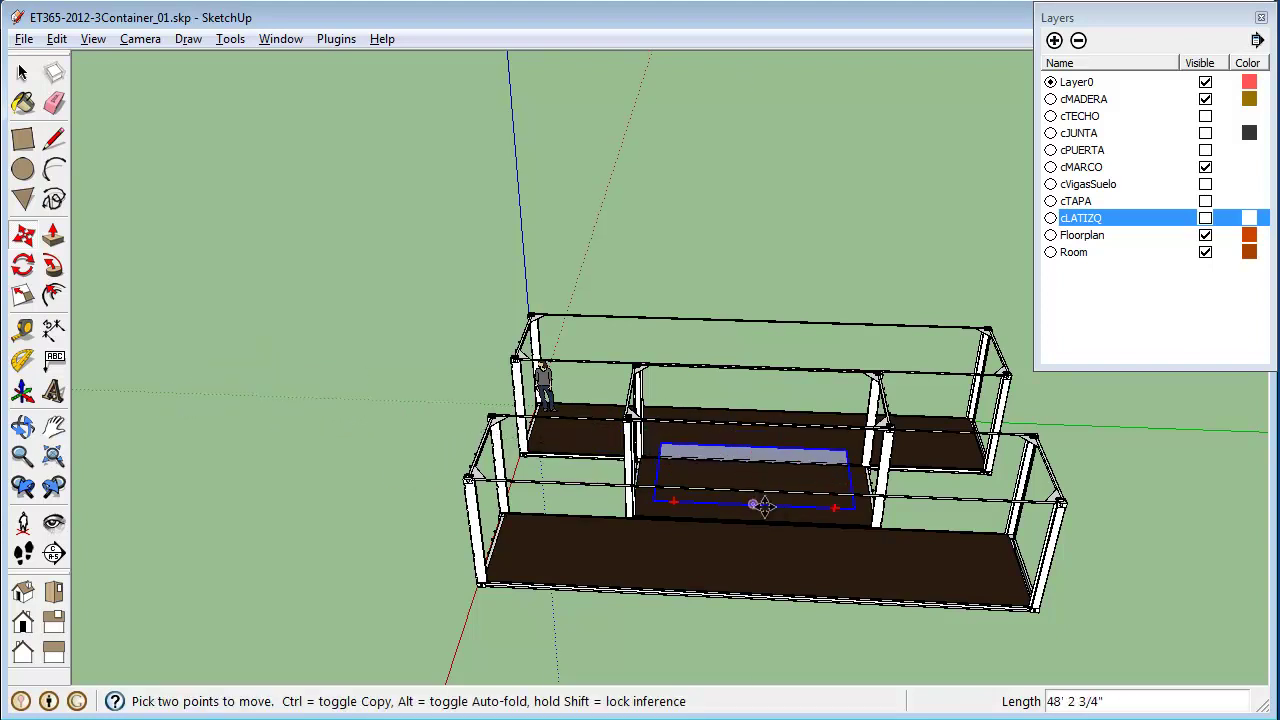
Snap the rectangle to the floor edge midpoint and check its placement from above
{"action": "scroll", "coordinate": [695, 515], "scroll_direction": "up", "scroll_amount": 6}
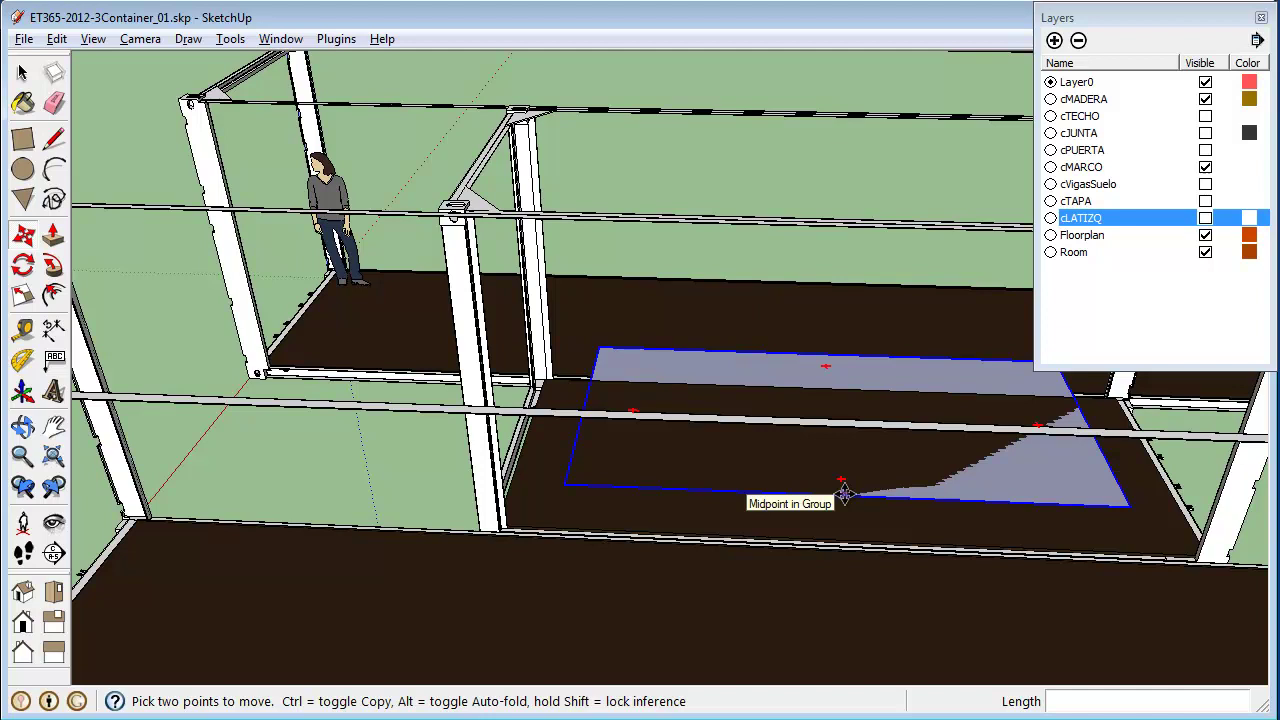
{"action": "left_click", "coordinate": [845, 493]}
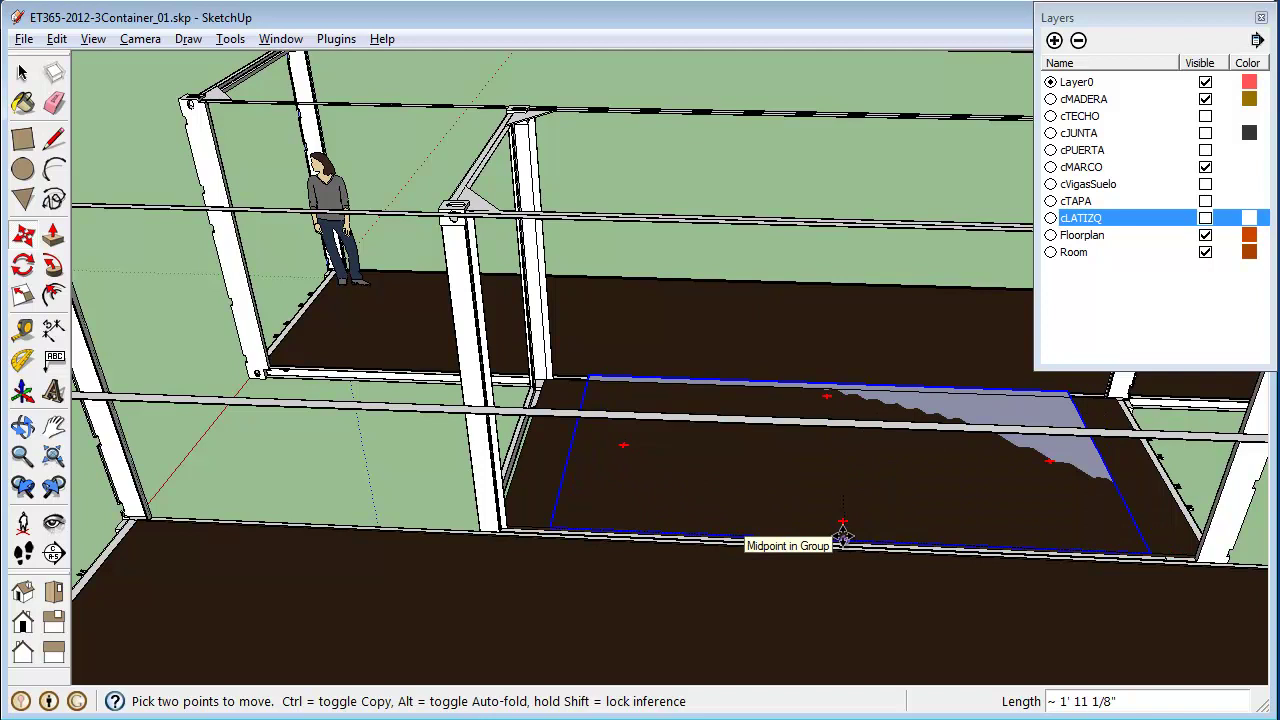
{"action": "left_click", "coordinate": [843, 535]}
{"action": "middle_click_drag", "start_coordinate": [1023, 569], "coordinate": [685, 576]}
{"action": "scroll", "coordinate": [806, 520], "scroll_direction": "down", "scroll_amount": 2}
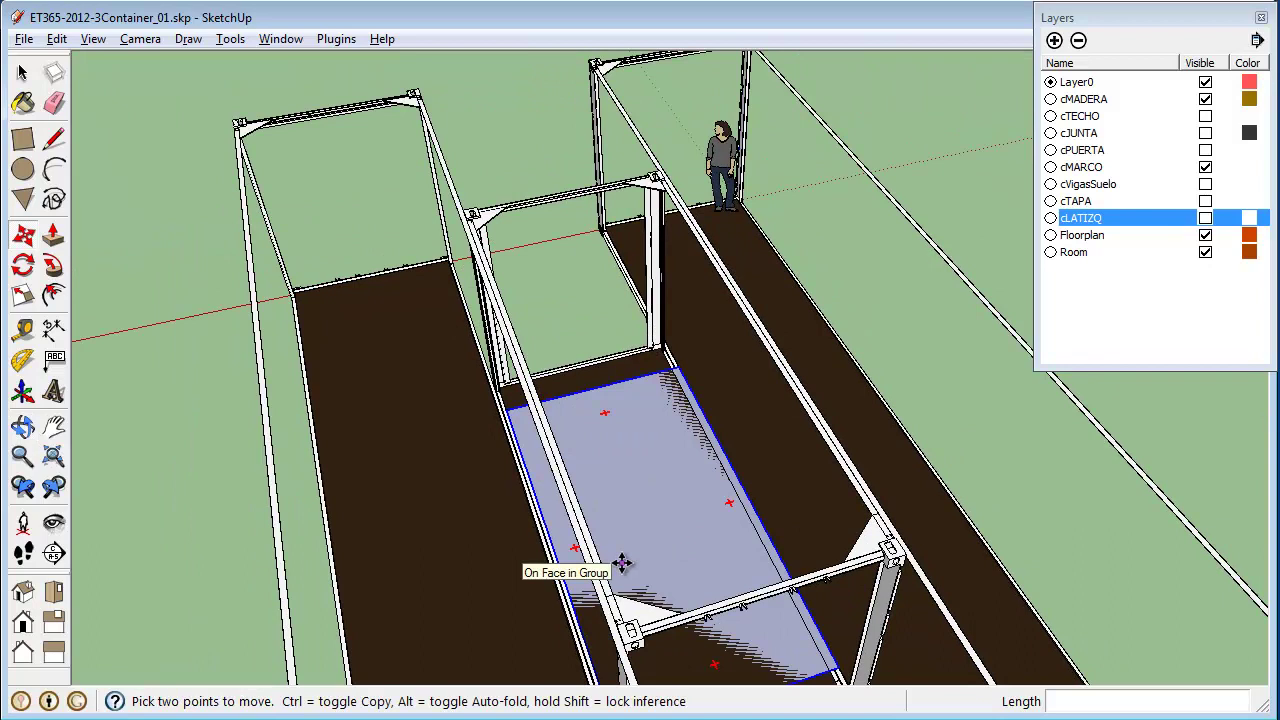
{"action": "middle_click_drag", "start_coordinate": [540, 558], "coordinate": [829, 520]}
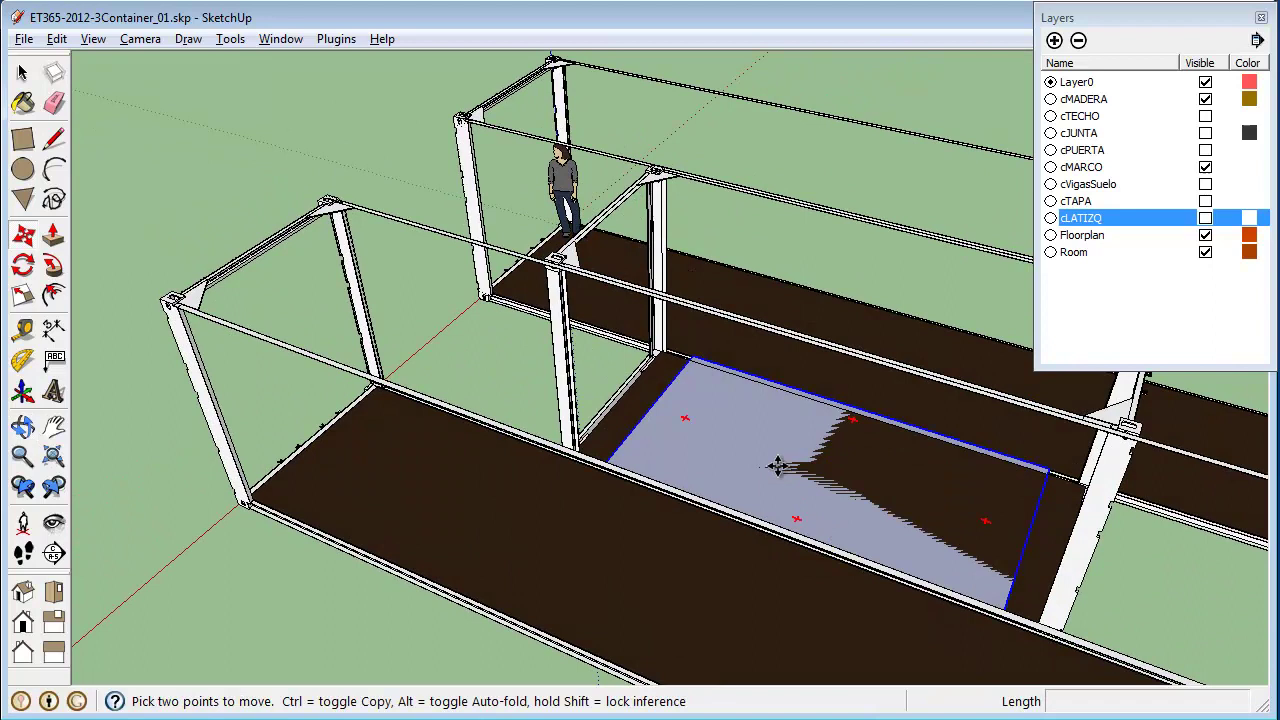
{"action": "key", "text": "space"}
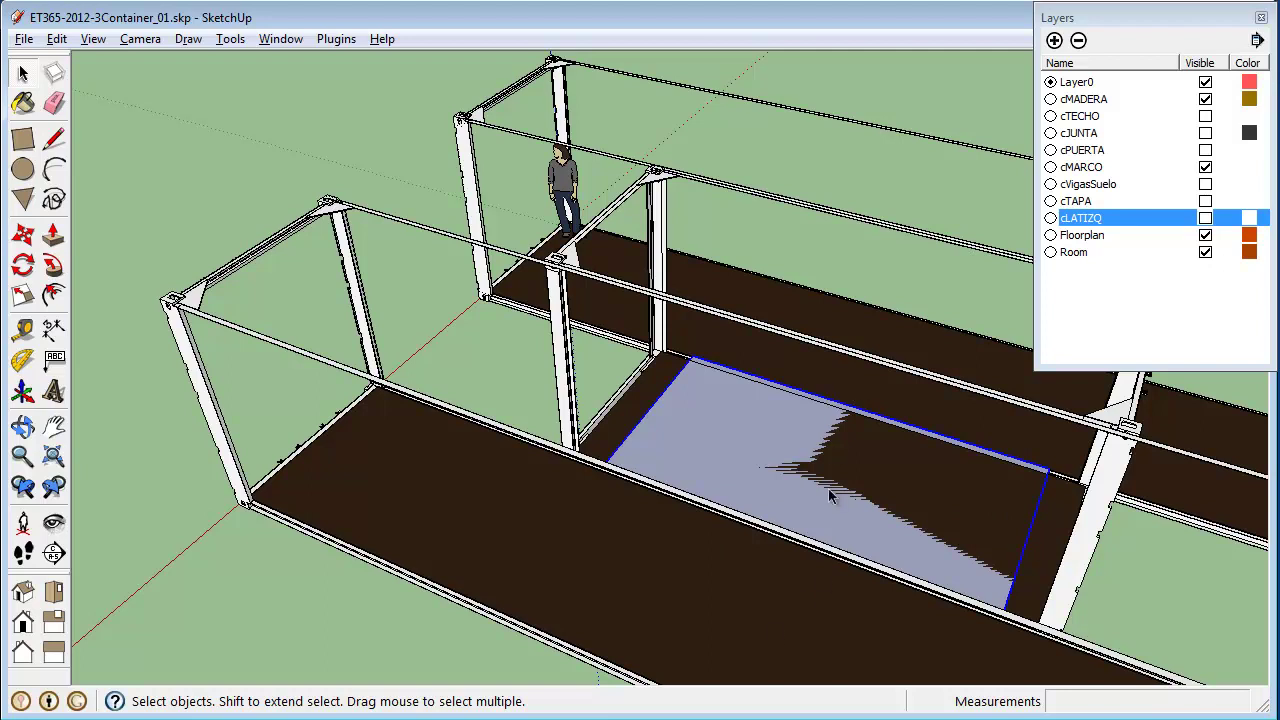
Widen the floor face by a factor of 1.67 about its centre
{"action": "key", "text": "s"}
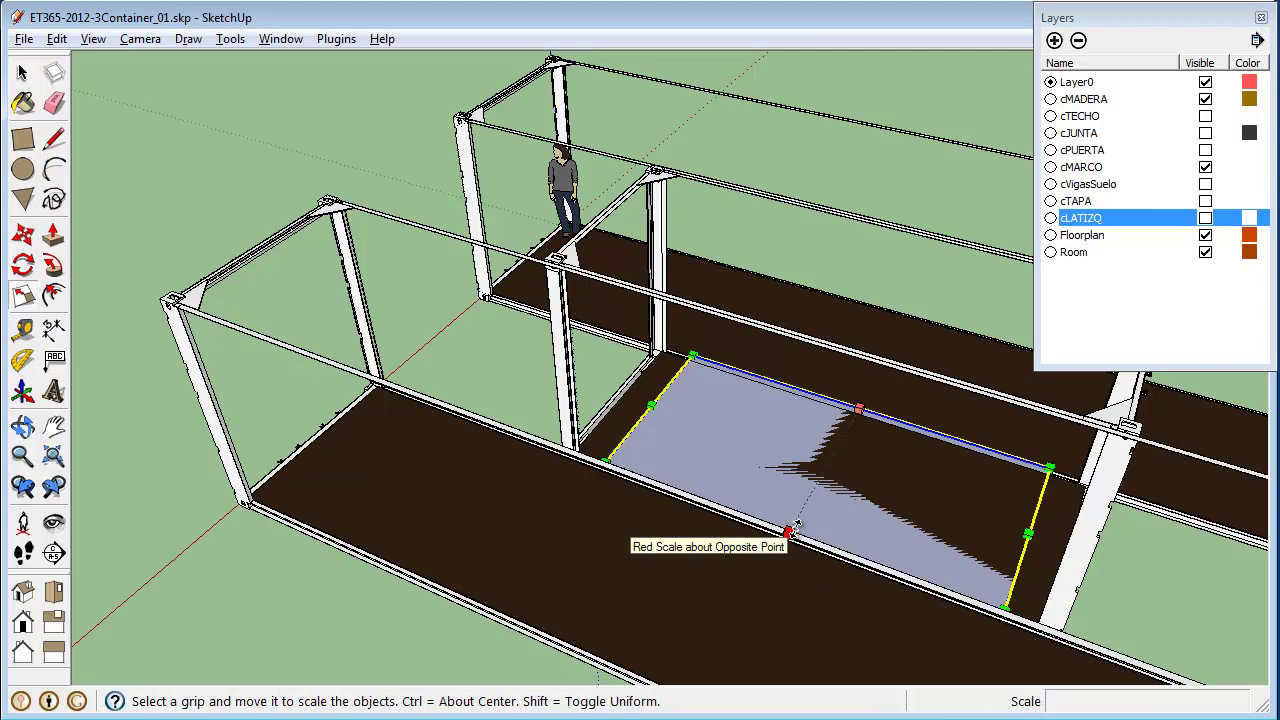
{"action": "key", "text": "ctrl"}
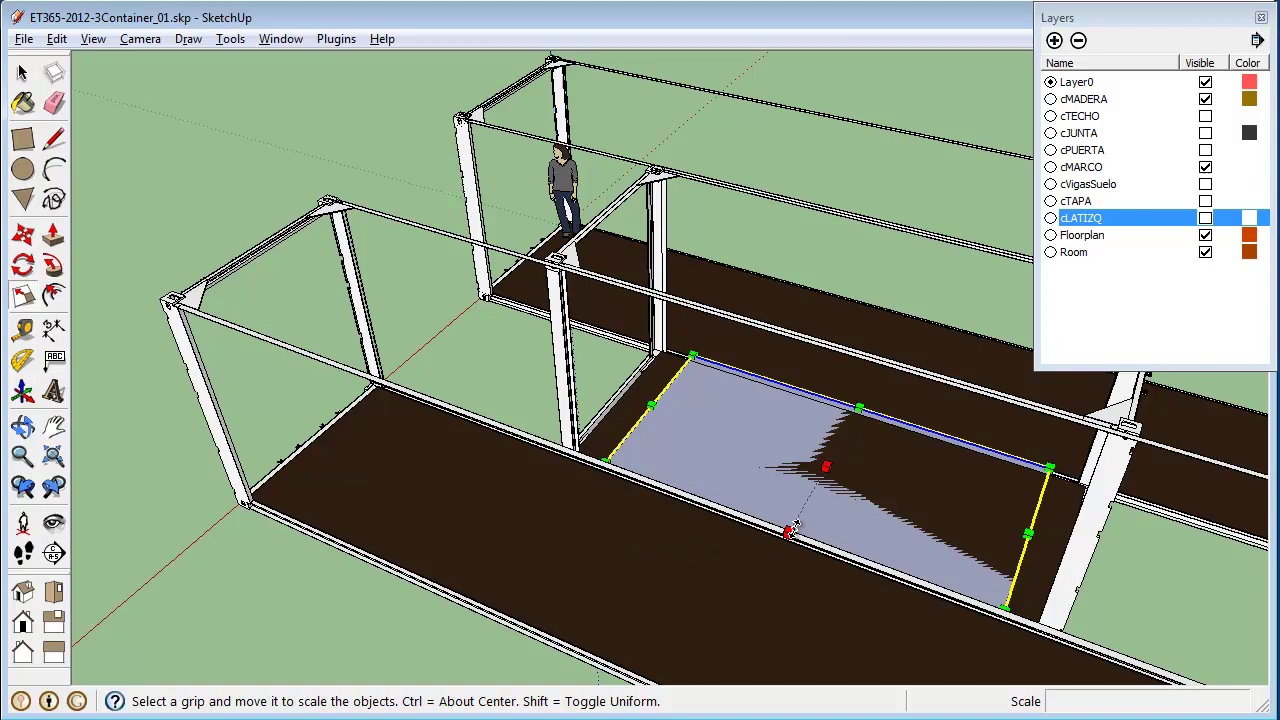
{"action": "left_click", "coordinate": [790, 530]}
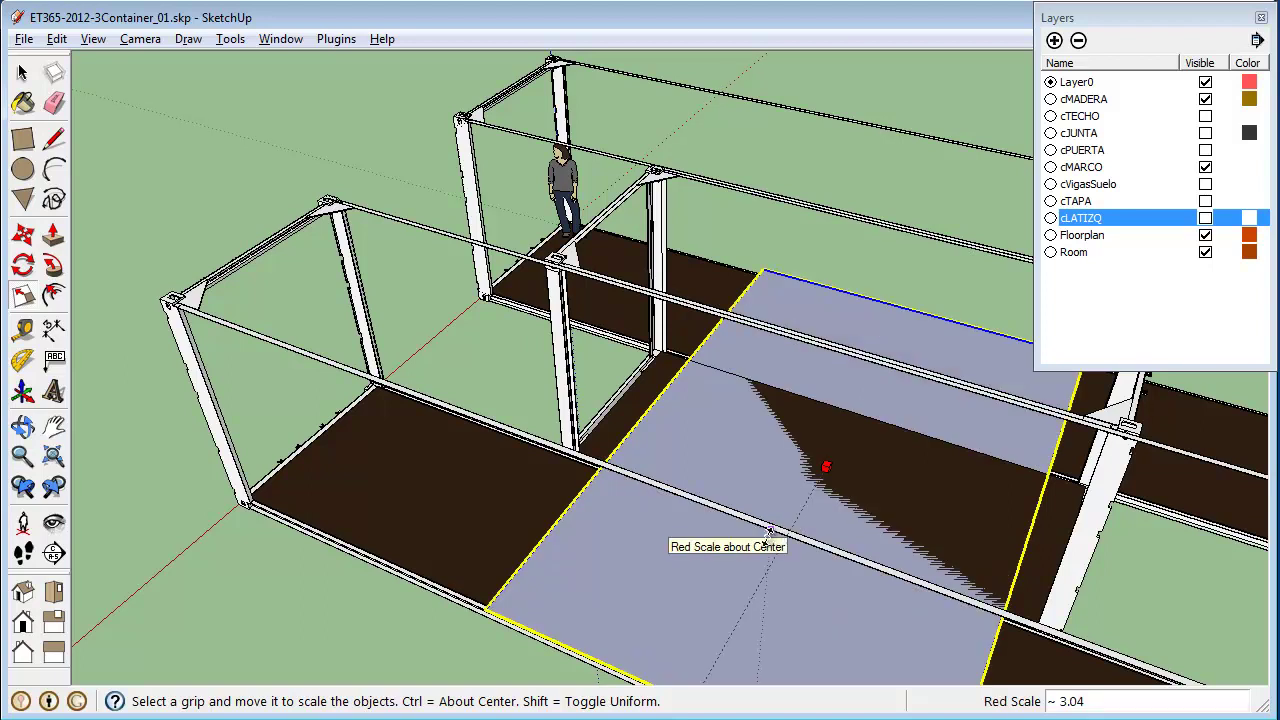
{"action": "left_click_drag", "start_coordinate": [768, 553], "coordinate": [823, 612]}
{"action": "left_click", "coordinate": [825, 612]}
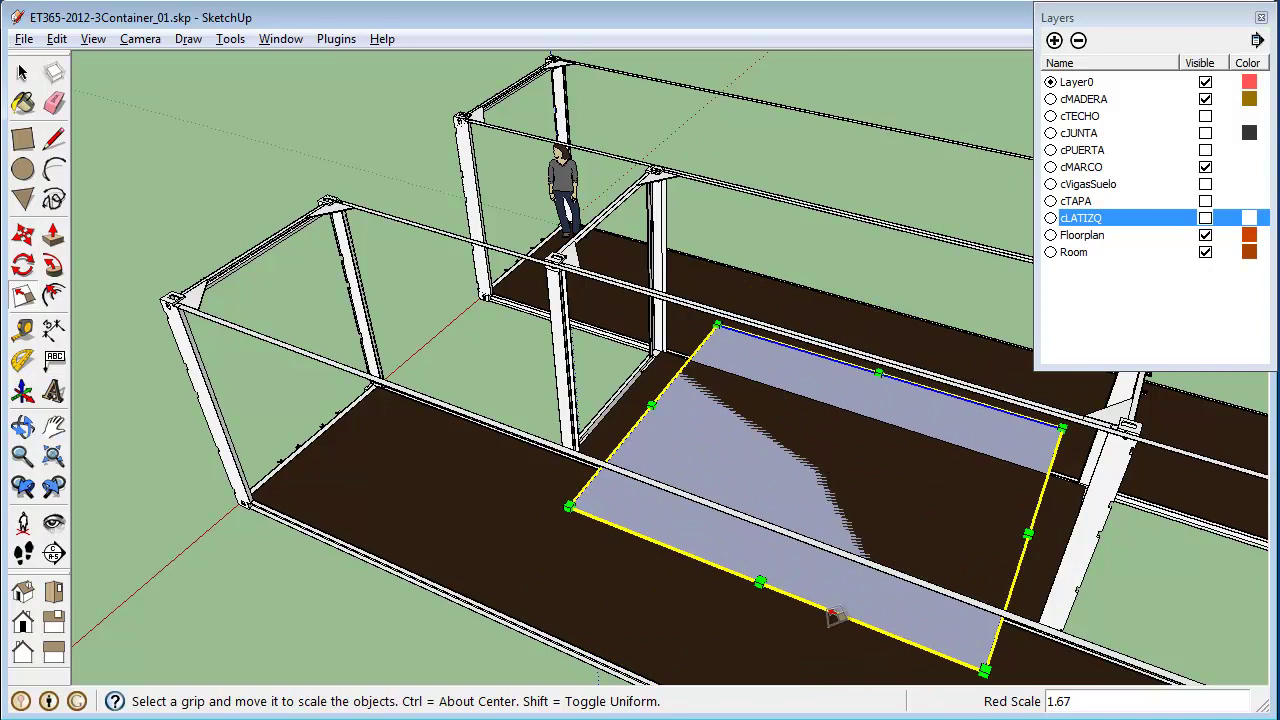
Select the pale rectangle on the floor
{"action": "key", "text": "space"}
{"action": "left_click", "coordinate": [1189, 602]}
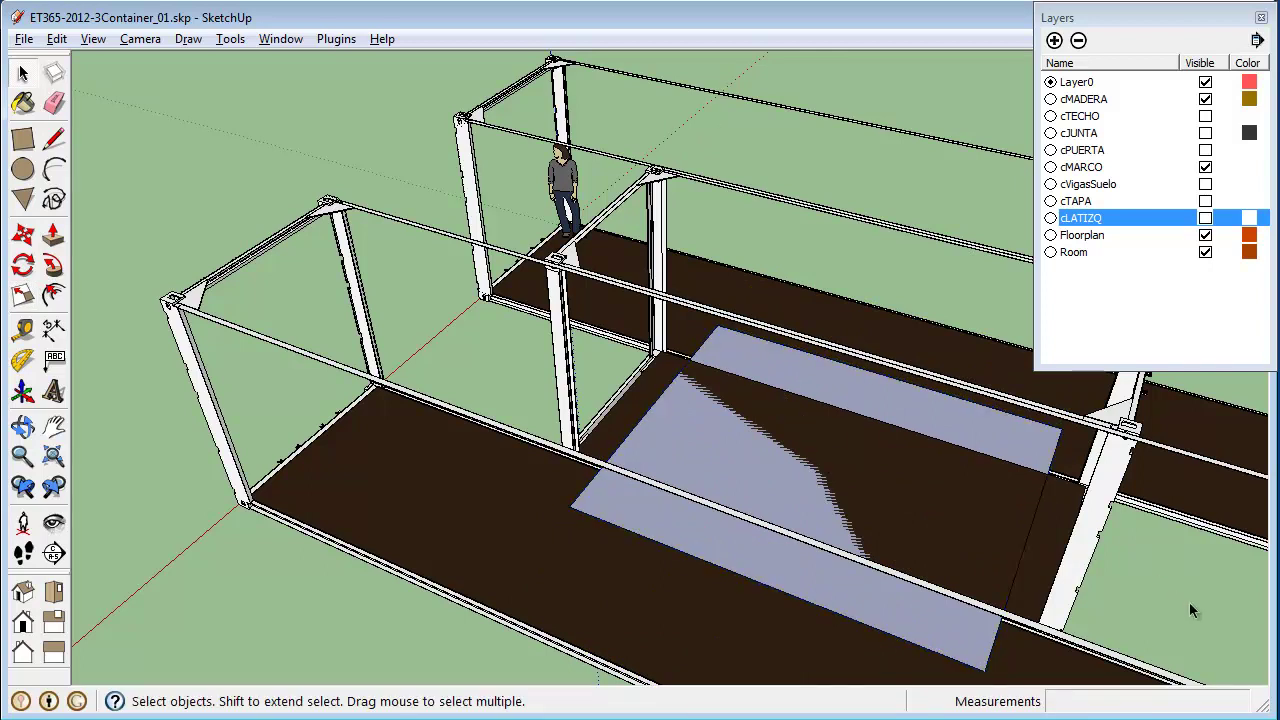
{"action": "left_click", "coordinate": [868, 390]}
Show the cLATIZQ corrugated side walls, keeping the cTAPA door panels hidden
{"action": "left_click", "coordinate": [1206, 202]}
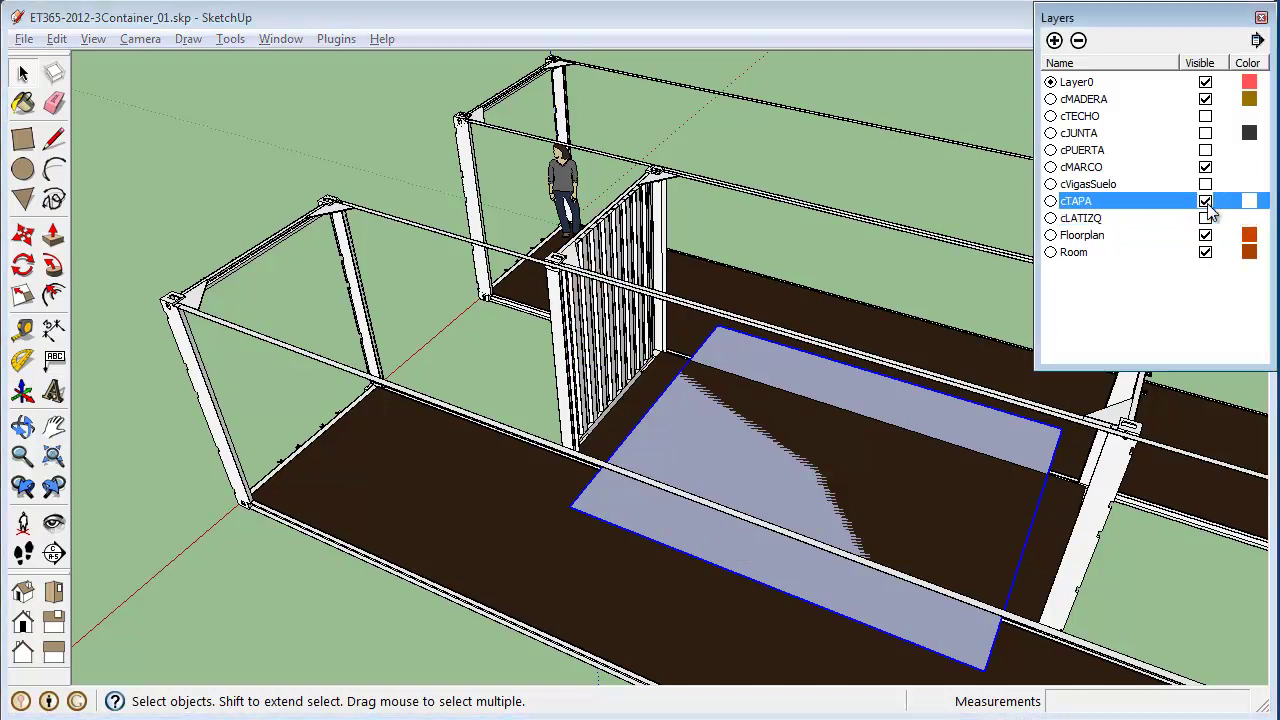
{"action": "left_click", "coordinate": [1206, 201]}
{"action": "left_click", "coordinate": [1206, 218]}
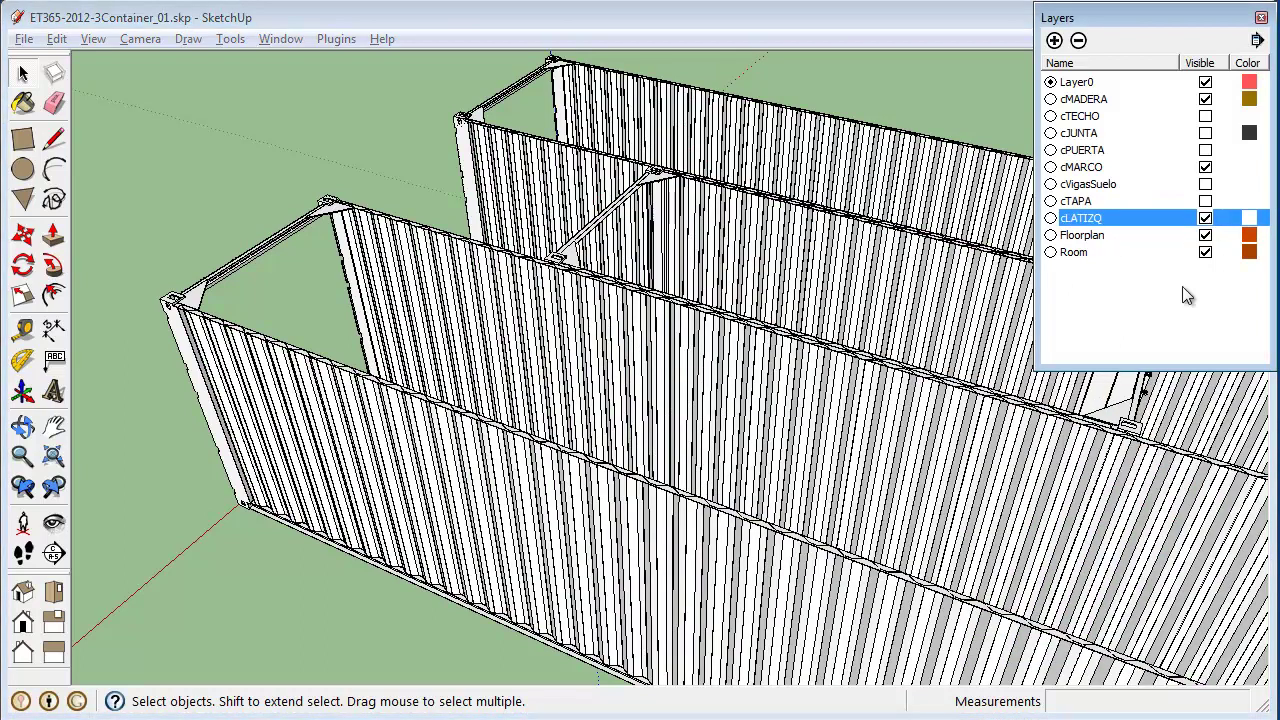
{"action": "middle_click_drag", "start_coordinate": [962, 466], "coordinate": [947, 520]}
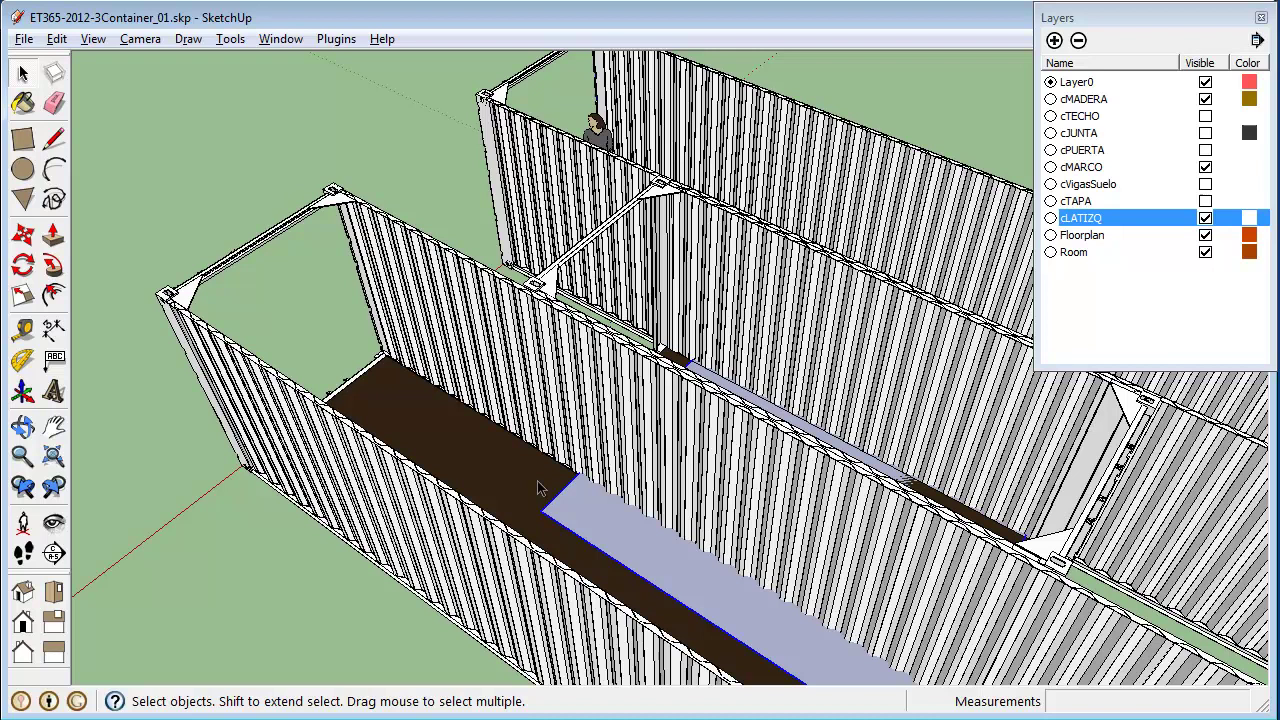
Inside the rectangle's group, push/pull the floor rectangle up 8' into a box
{"action": "right_click", "coordinate": [656, 556]}
{"action": "left_click", "coordinate": [763, 327]}
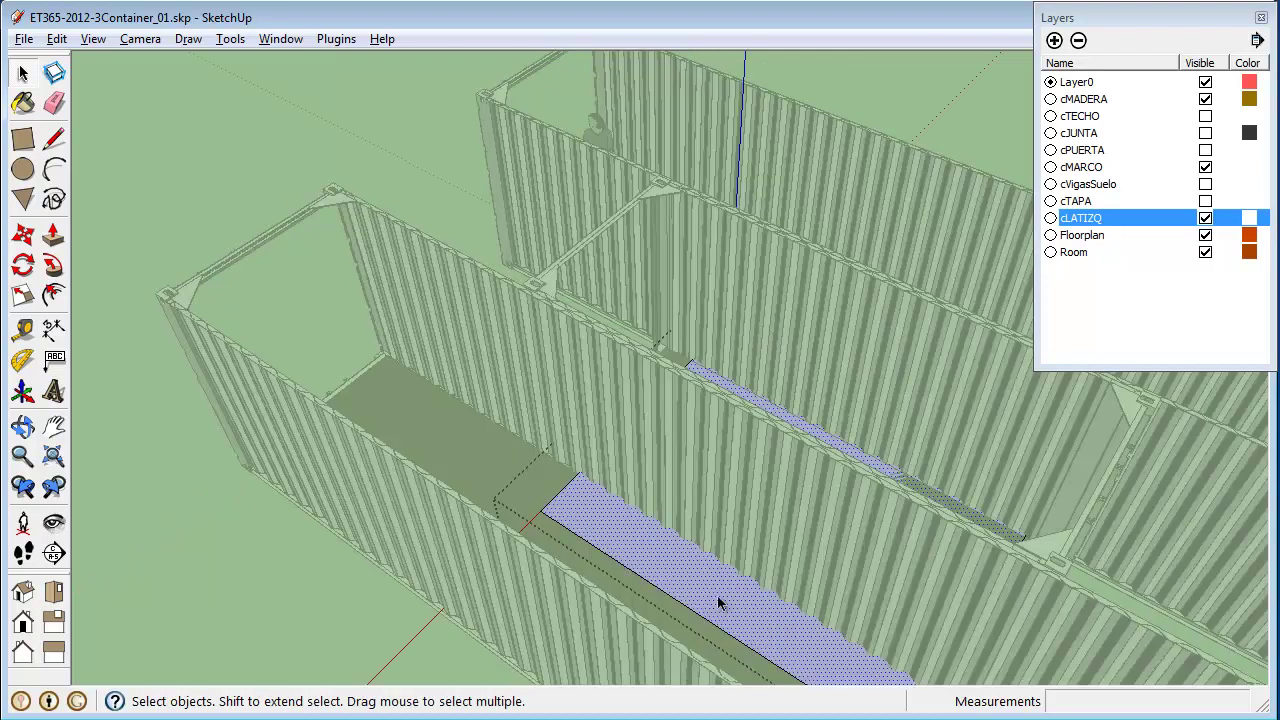
{"action": "key", "text": "p"}
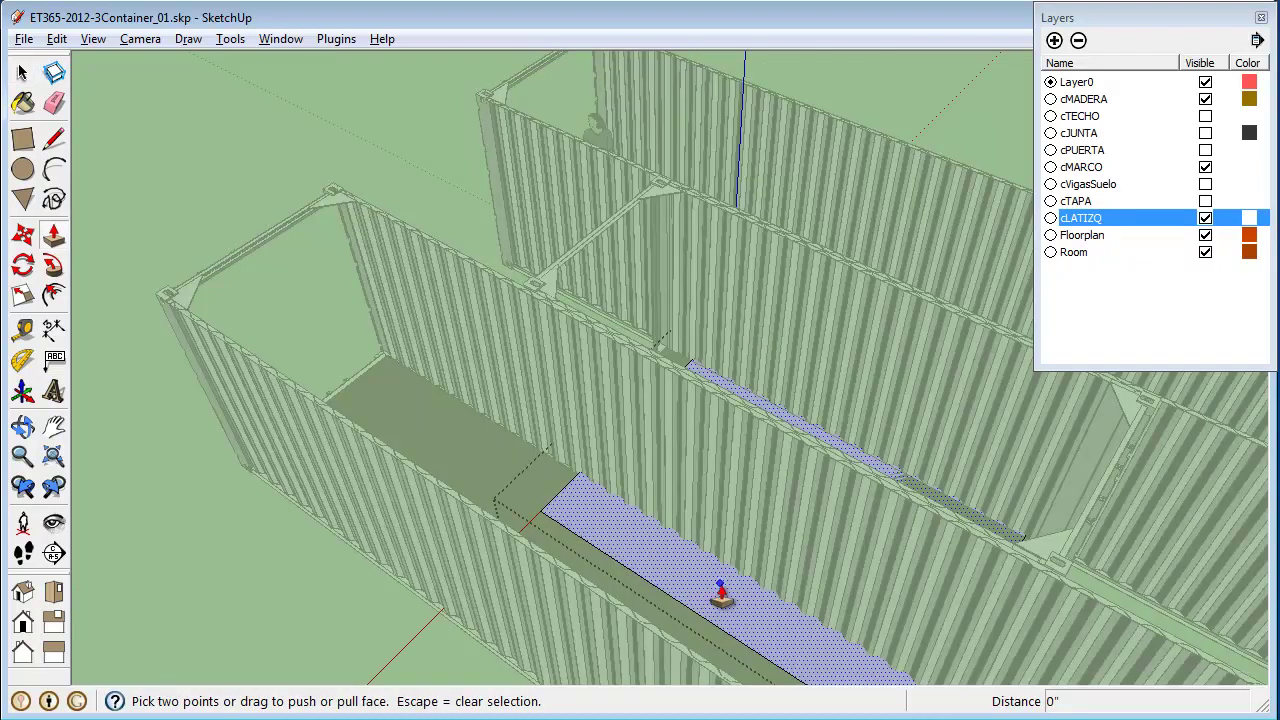
{"action": "left_click", "coordinate": [720, 598]}
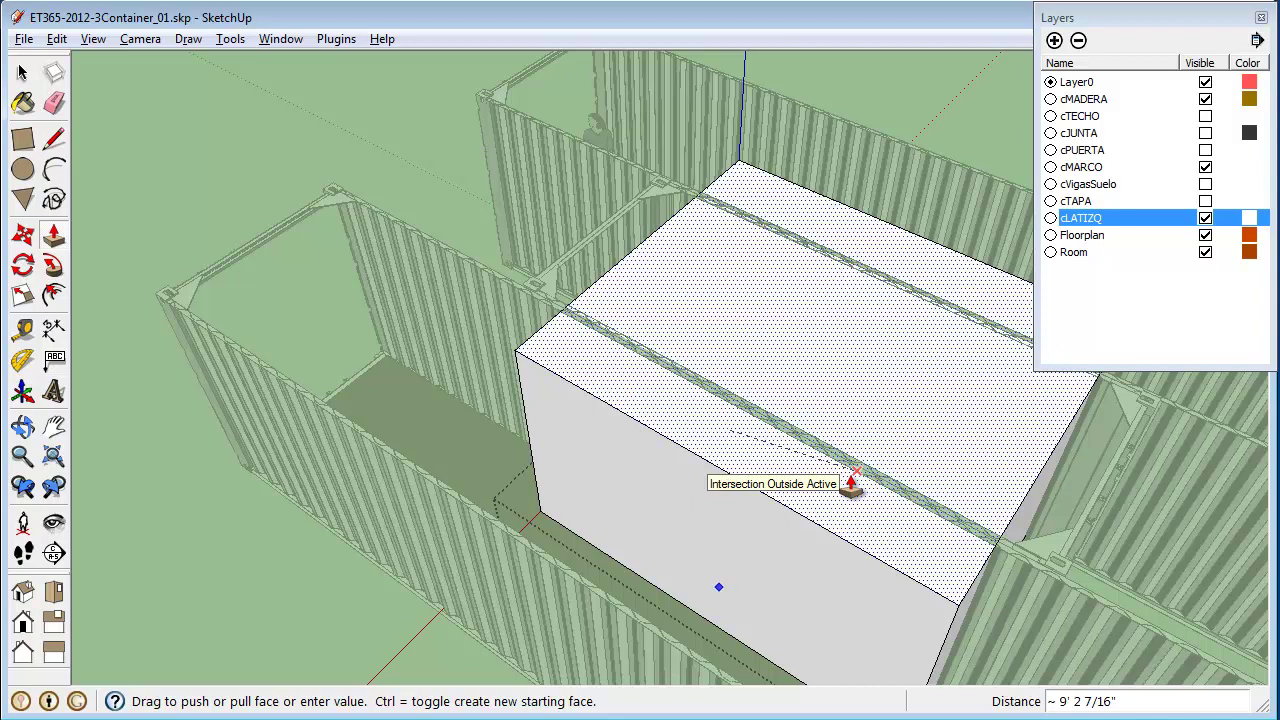
{"action": "type", "text": "8'"}
{"action": "key", "text": "Return"}
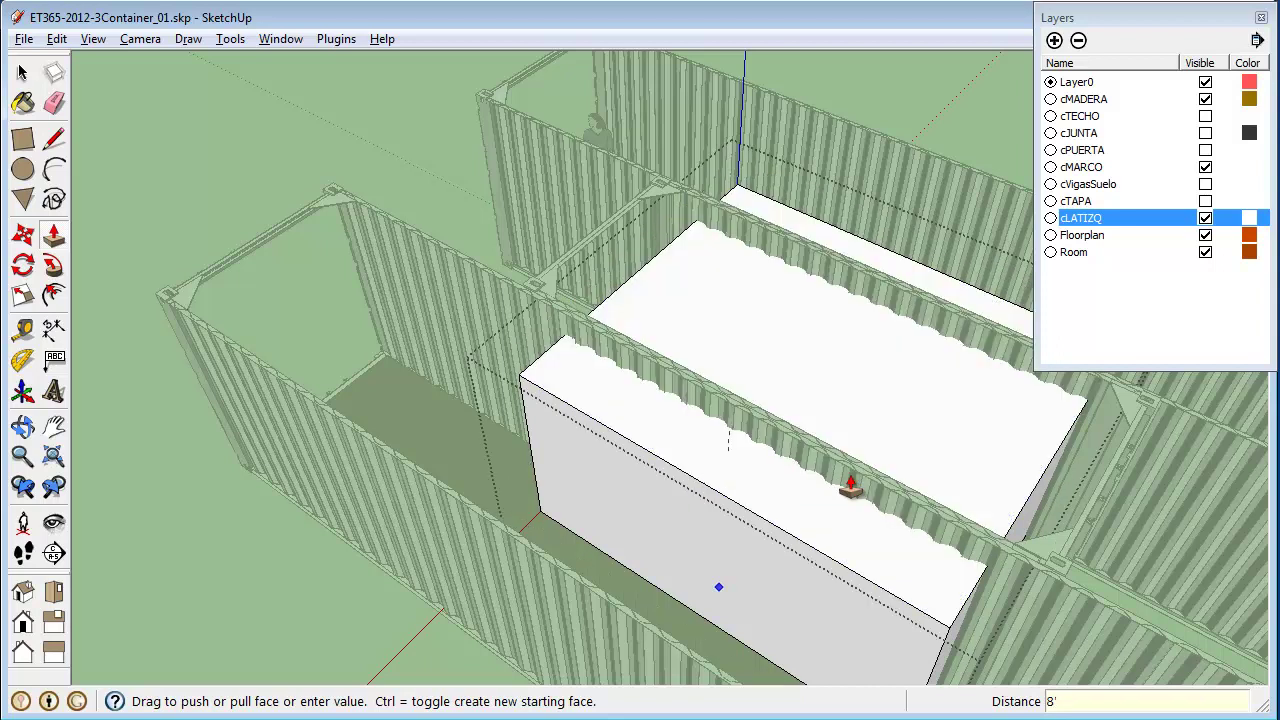
{"action": "key", "text": "space"}
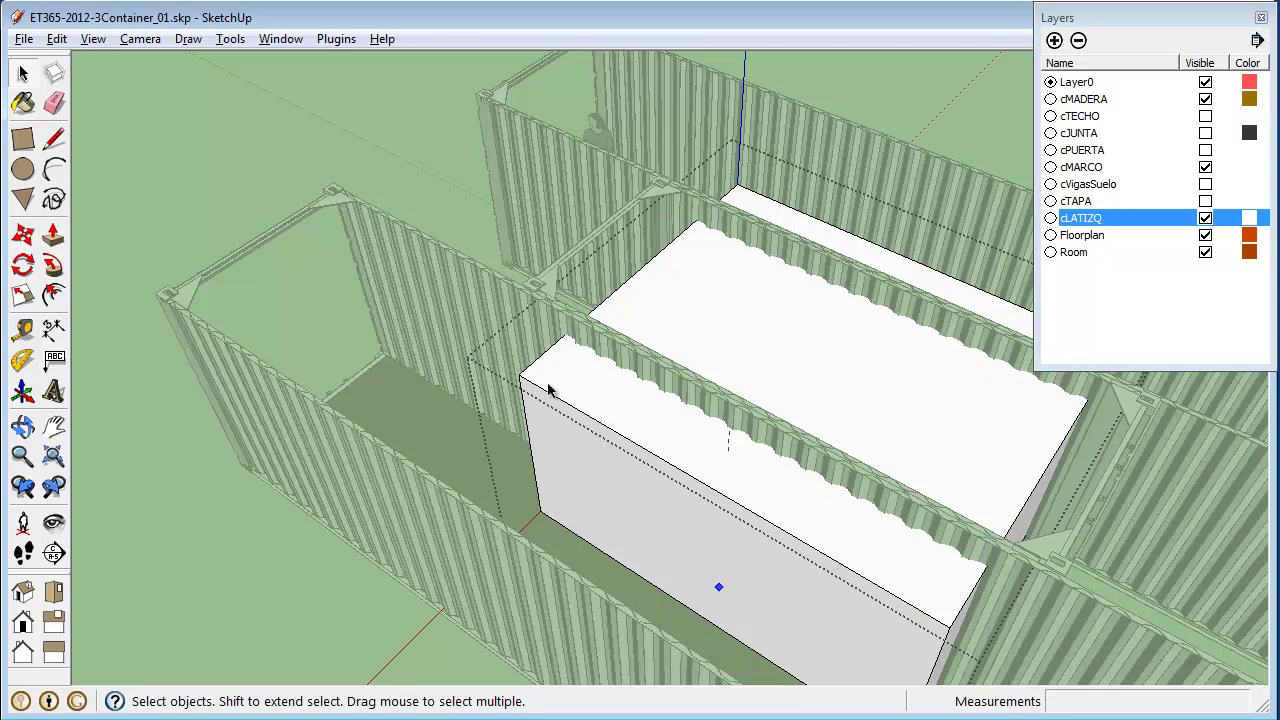
Leave the box's group and select the white box
{"action": "left_click", "coordinate": [482, 238]}
{"action": "left_click", "coordinate": [815, 512]}
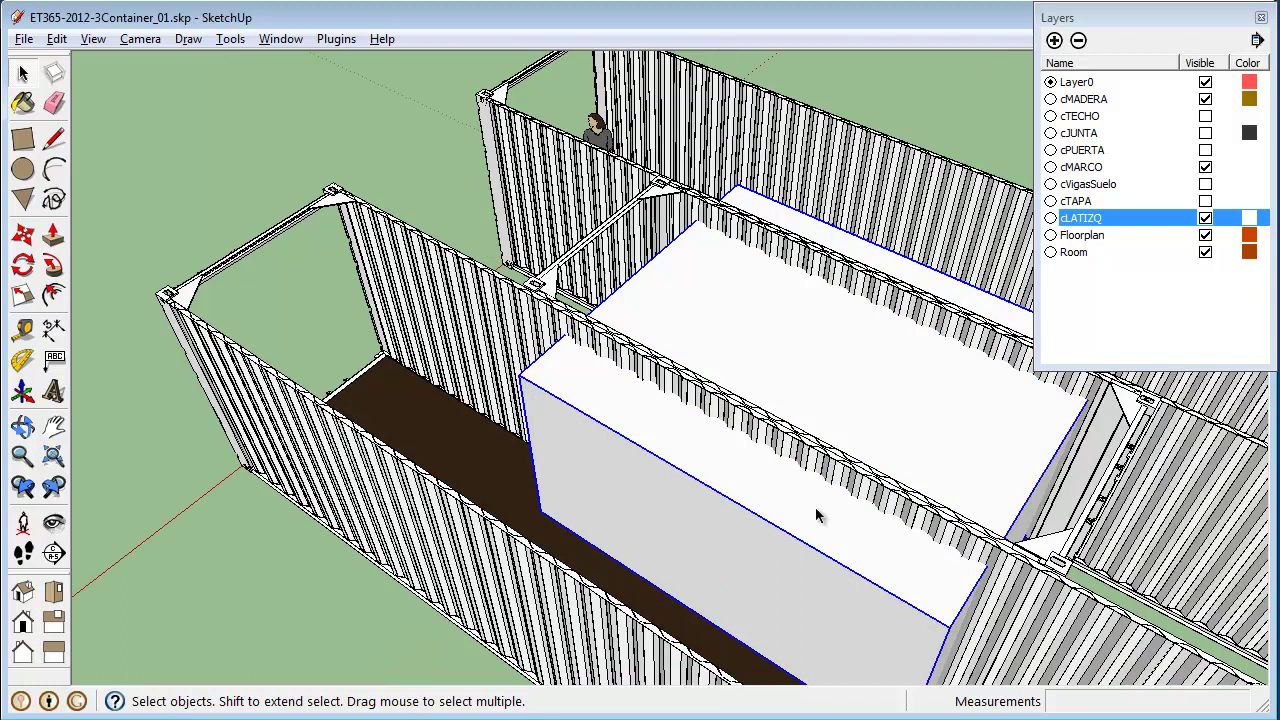
{"action": "right_click", "coordinate": [772, 497]}
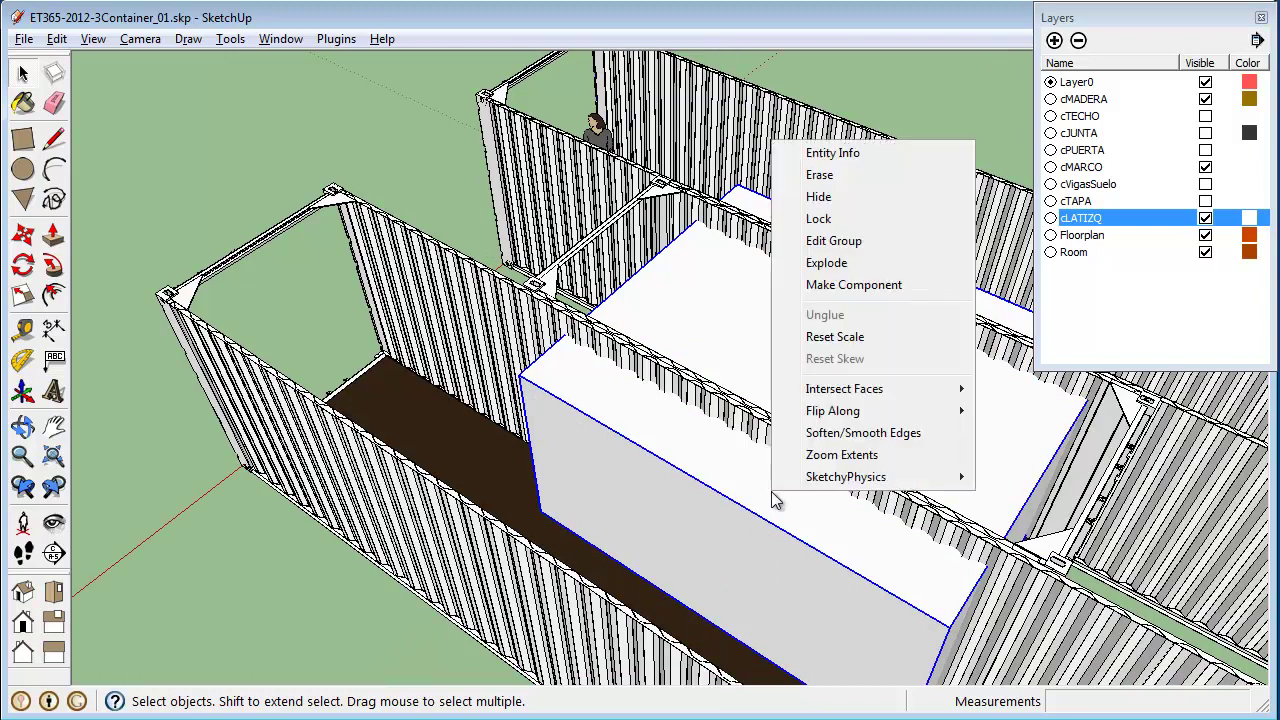
{"action": "mouse_move", "coordinate": [776, 486]}
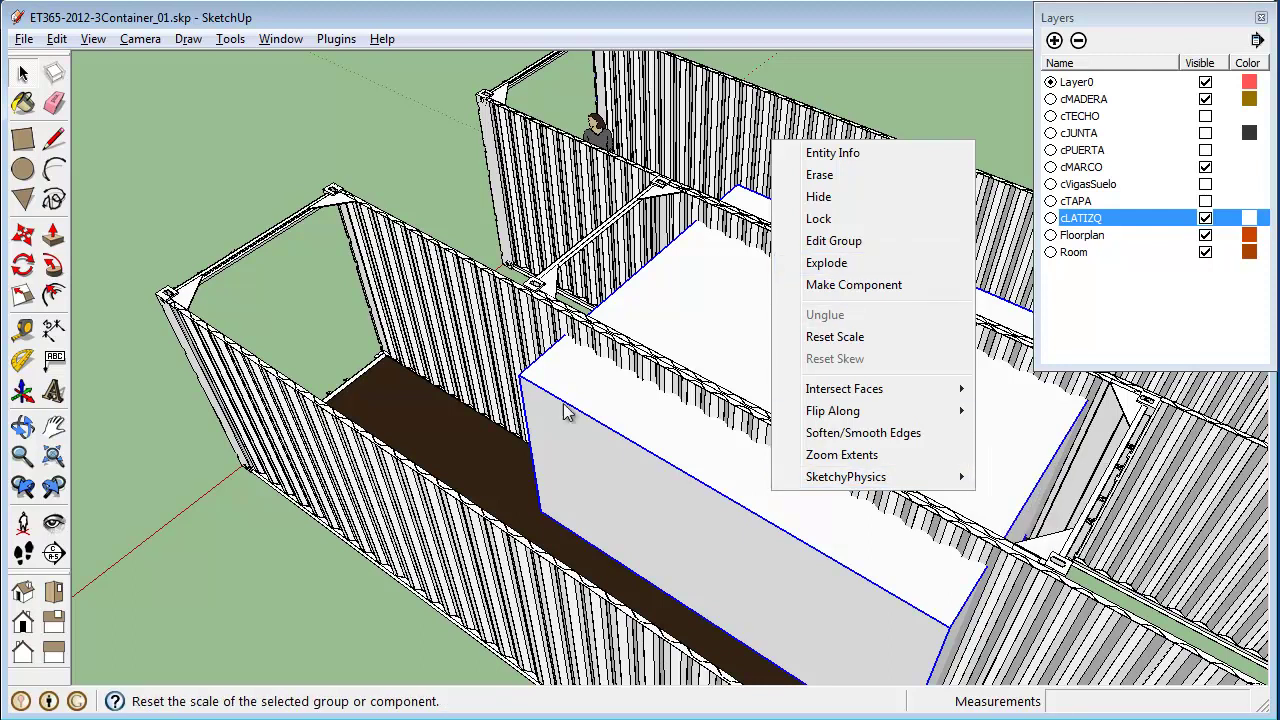
Open the left container group and select its shared long wall
{"action": "left_click", "coordinate": [508, 342]}
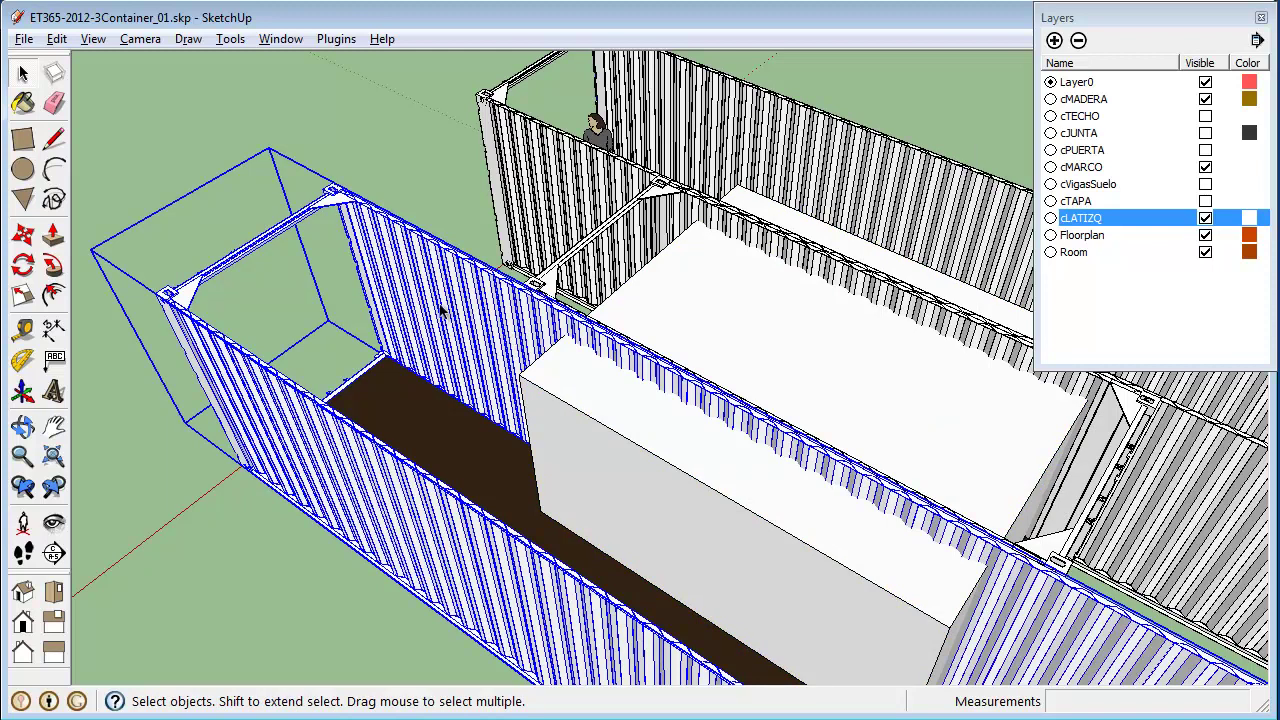
{"action": "double_click", "coordinate": [500, 339]}
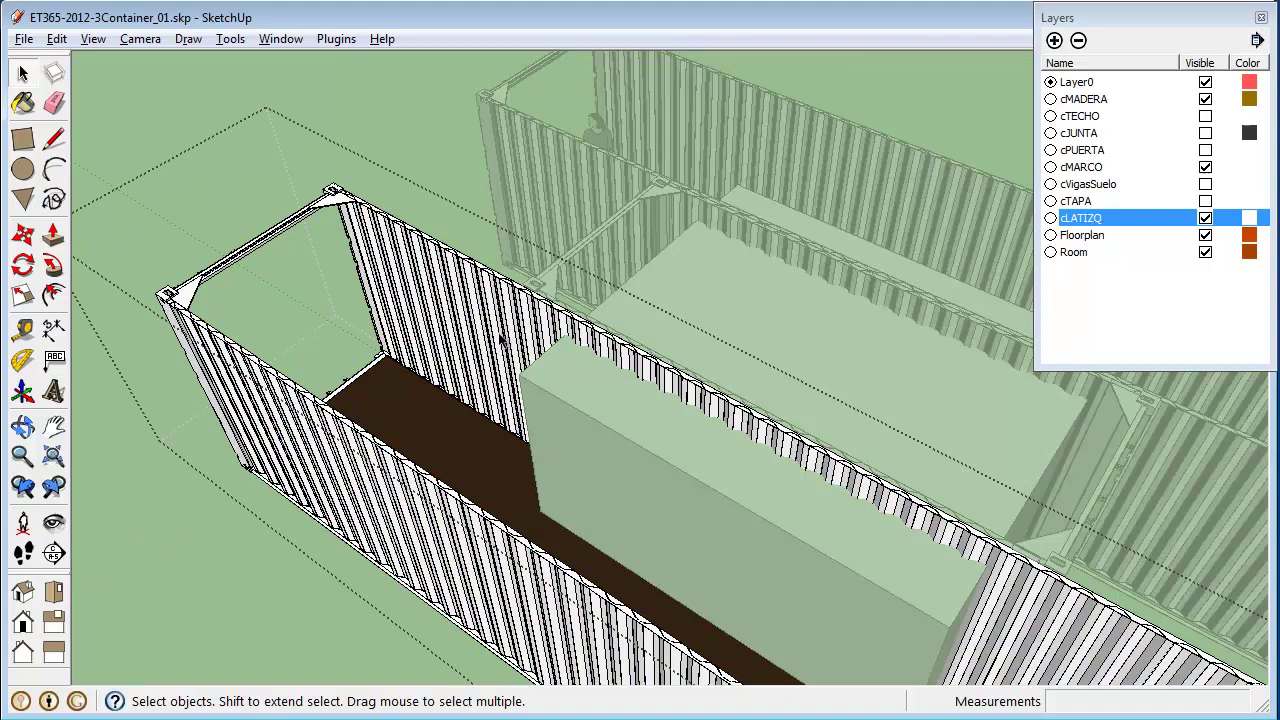
{"action": "left_click", "coordinate": [500, 338]}
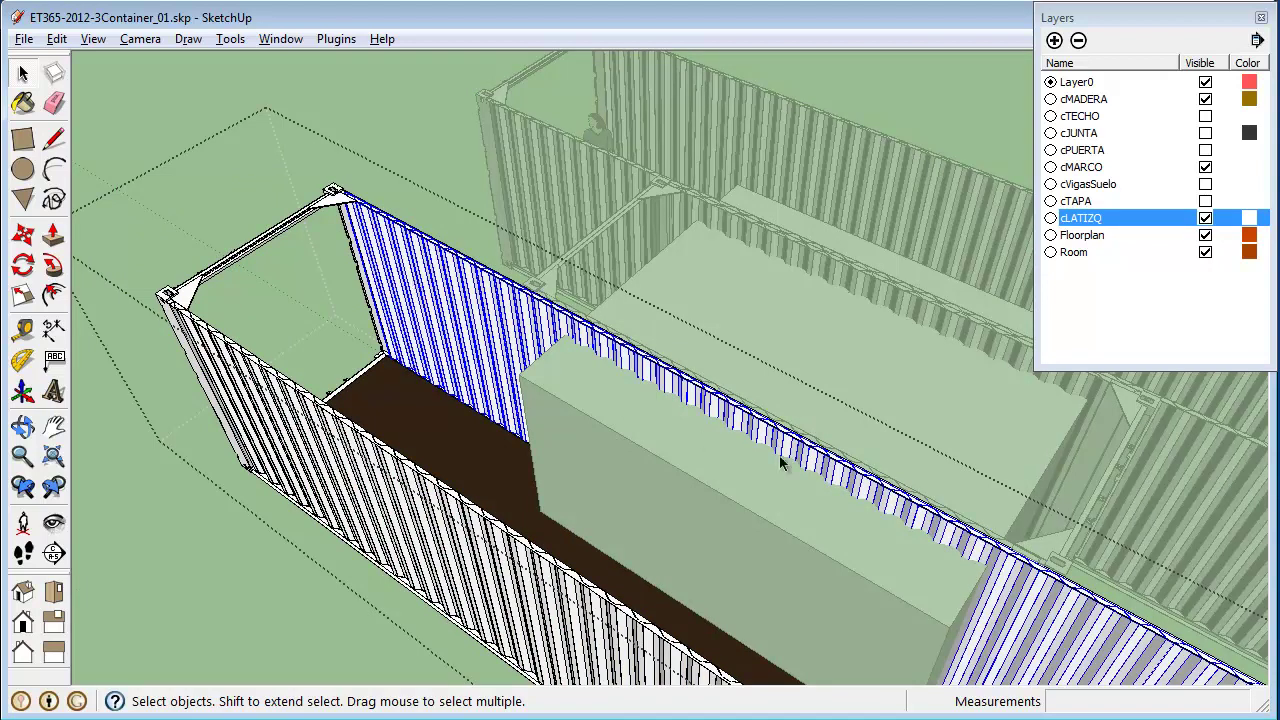
Enter the wall group and select the entire corrugated shared wall
{"action": "right_click", "coordinate": [481, 334]}
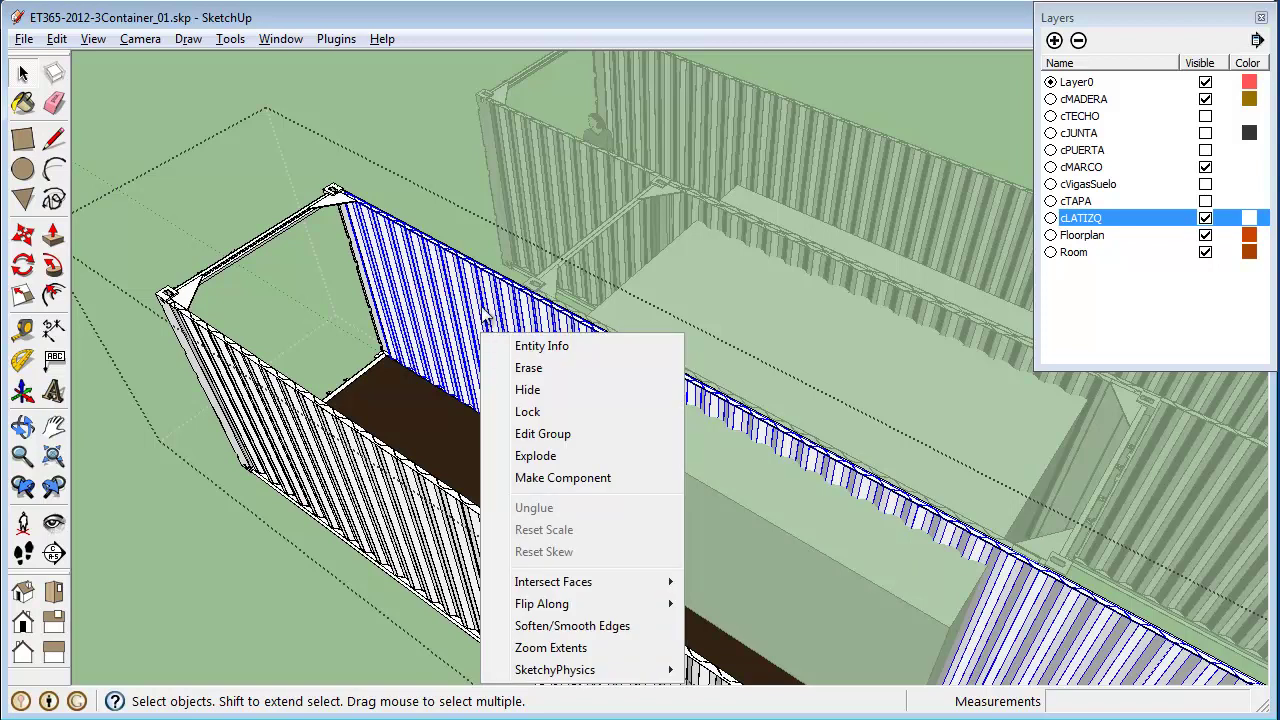
{"action": "left_click", "coordinate": [483, 310]}
{"action": "double_click", "coordinate": [483, 310]}
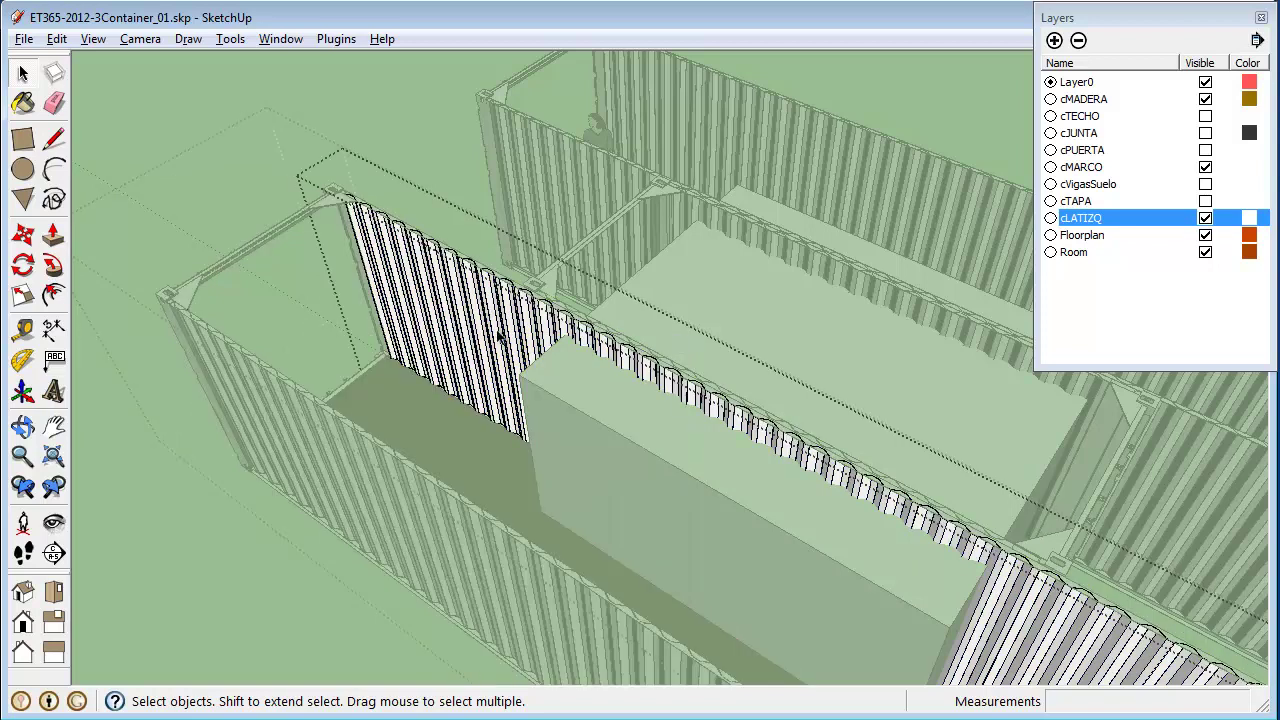
{"action": "left_click", "coordinate": [505, 340]}
{"action": "scroll", "coordinate": [530, 332], "scroll_direction": "up", "scroll_amount": 3}
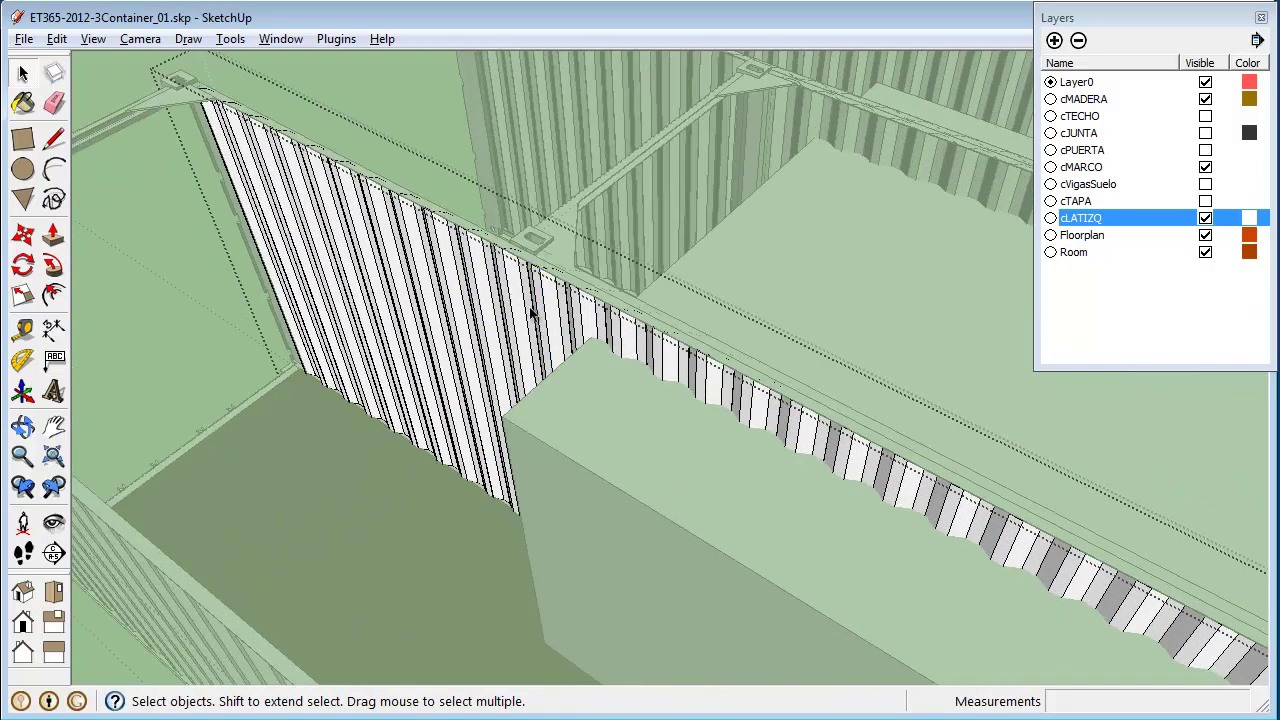
{"action": "left_click", "coordinate": [520, 322]}
{"action": "left_click", "coordinate": [516, 322]}
{"action": "left_click", "coordinate": [527, 318]}
{"action": "left_click", "coordinate": [518, 318]}
{"action": "triple_click", "coordinate": [518, 318], "text": "ctrl"}
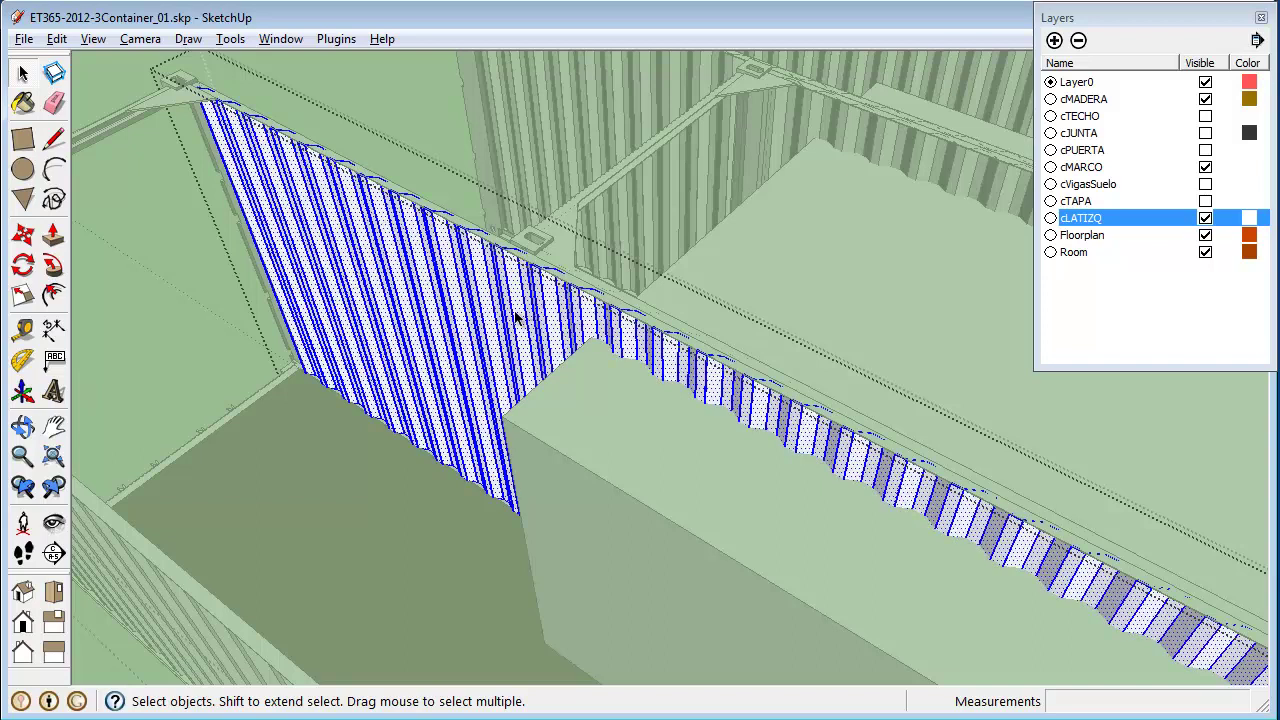
Intersect the selected wall with the model
{"action": "right_click", "coordinate": [518, 318]}
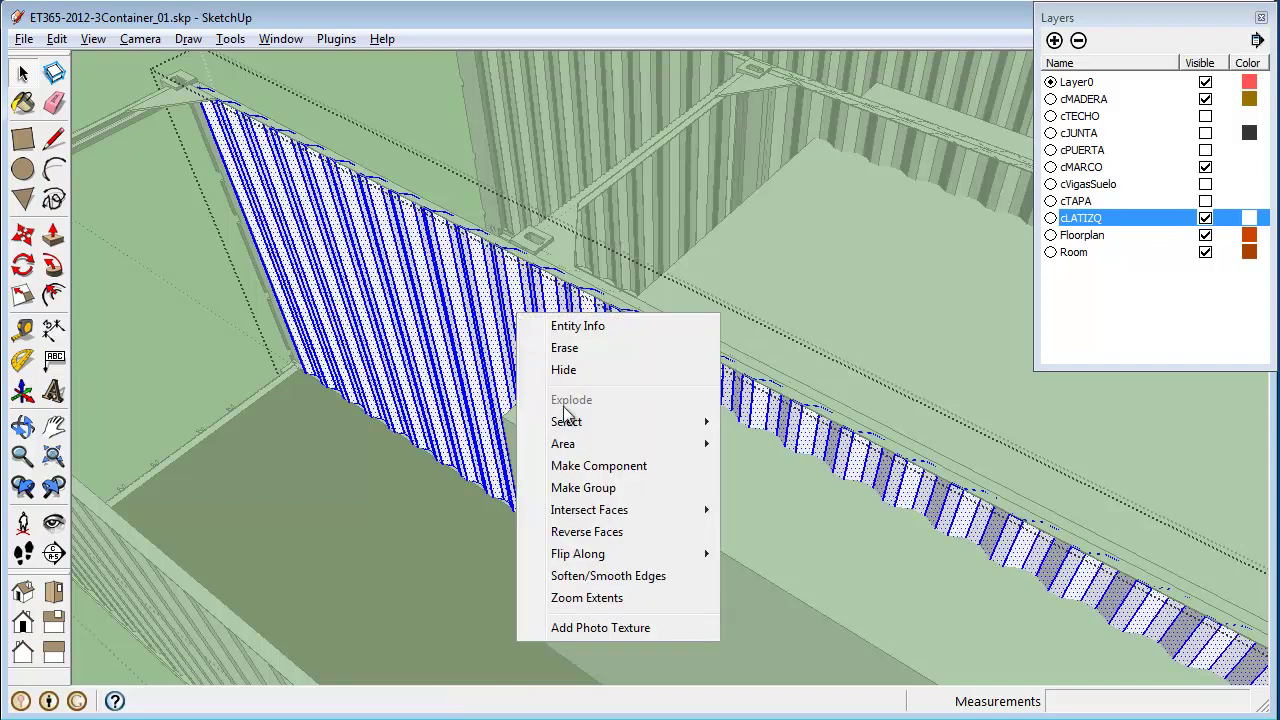
{"action": "mouse_move", "coordinate": [700, 512]}
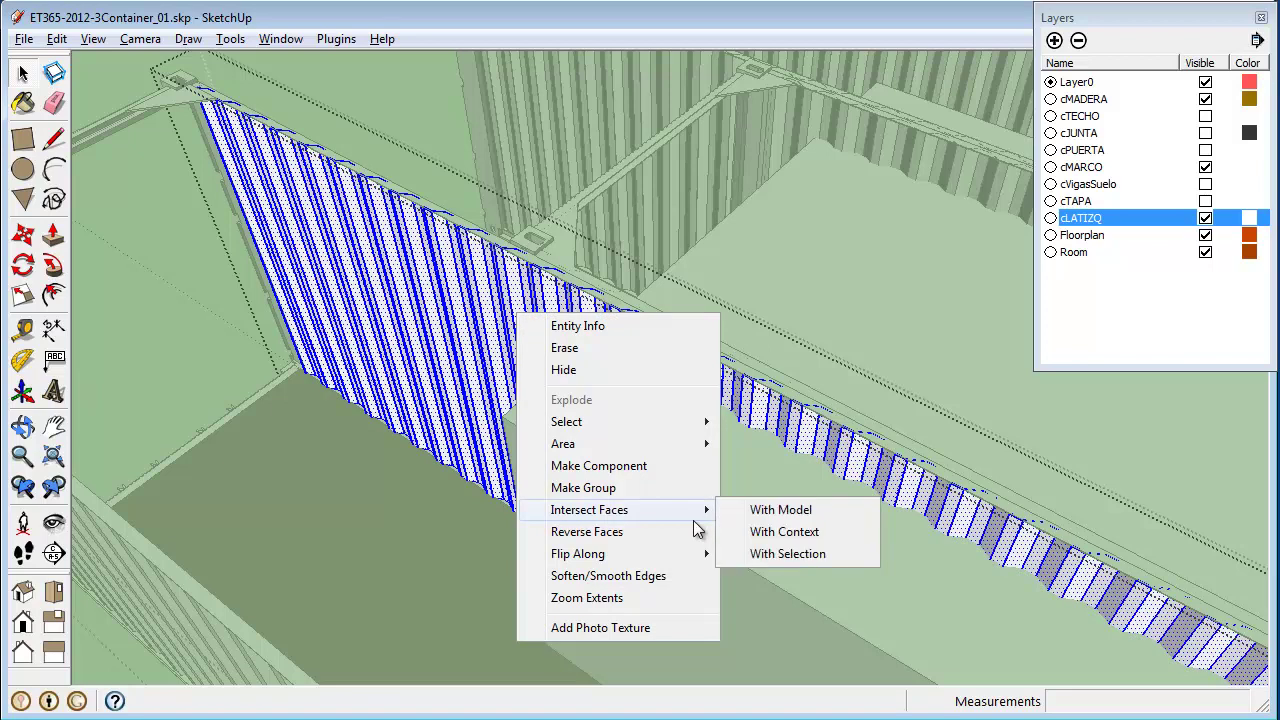
{"action": "left_click", "coordinate": [767, 512]}
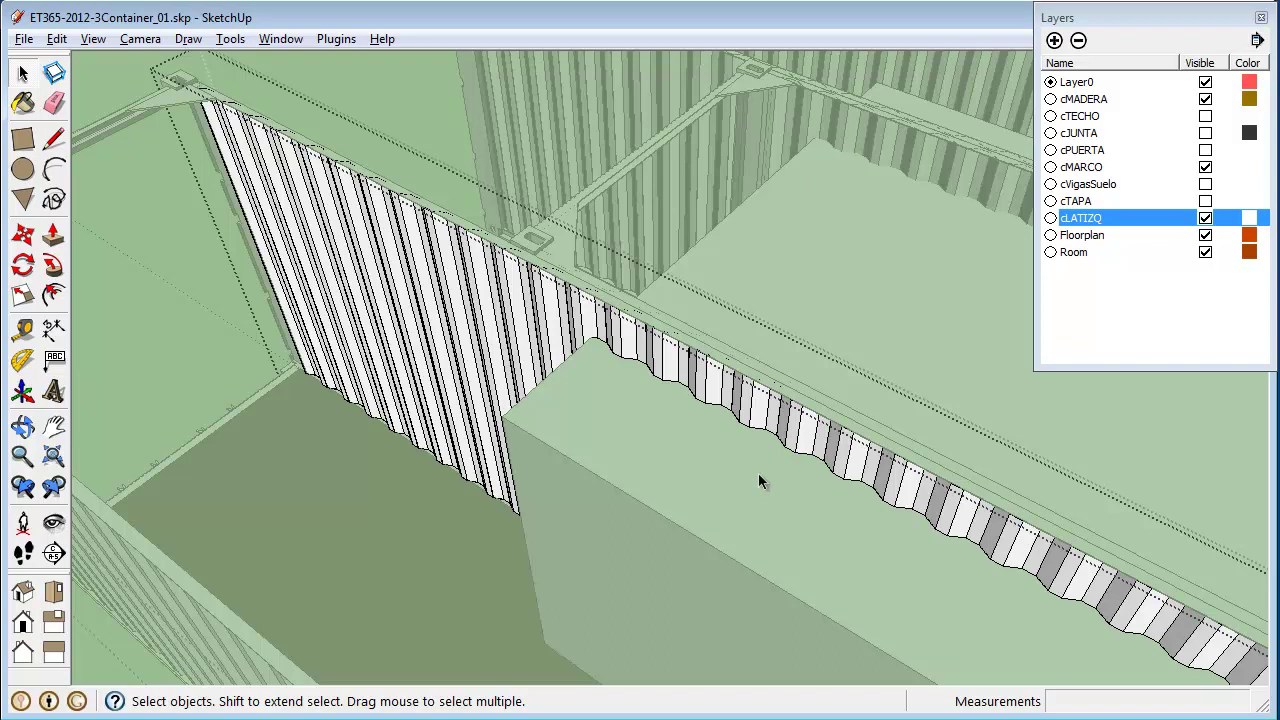
Leave the wall group and select the large white box
{"action": "left_click", "coordinate": [445, 131]}
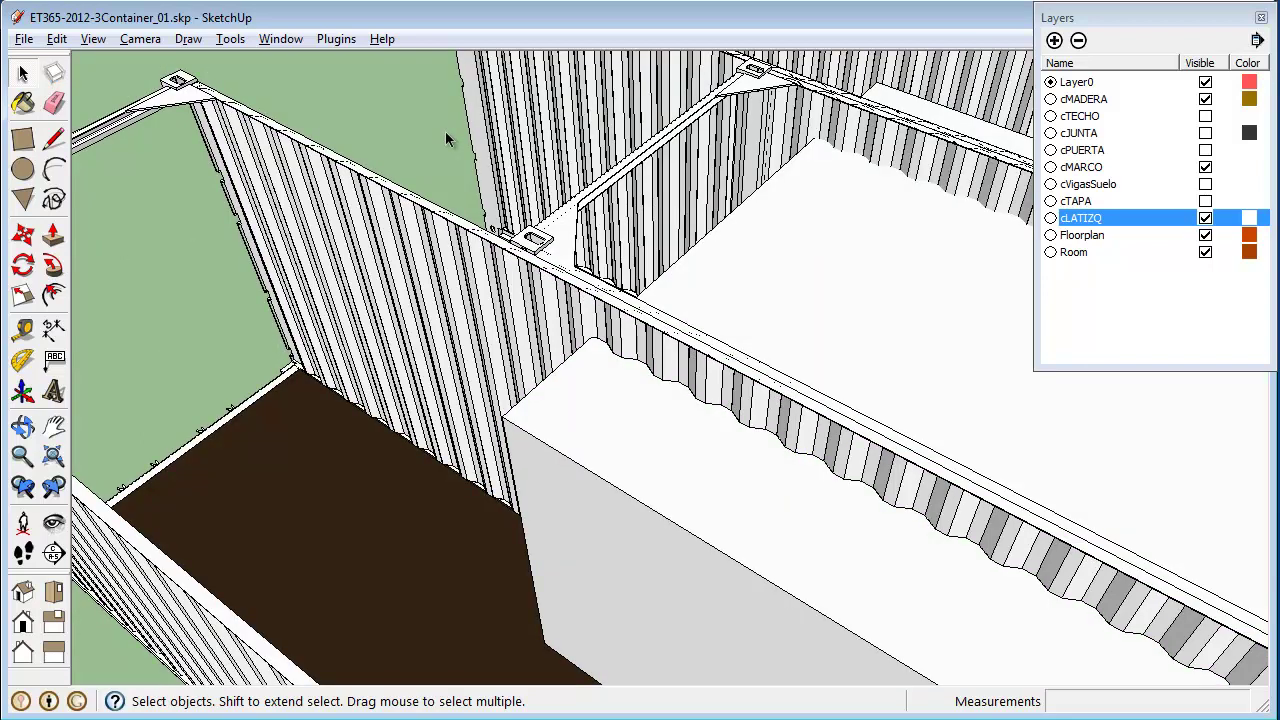
{"action": "left_click", "coordinate": [625, 421]}
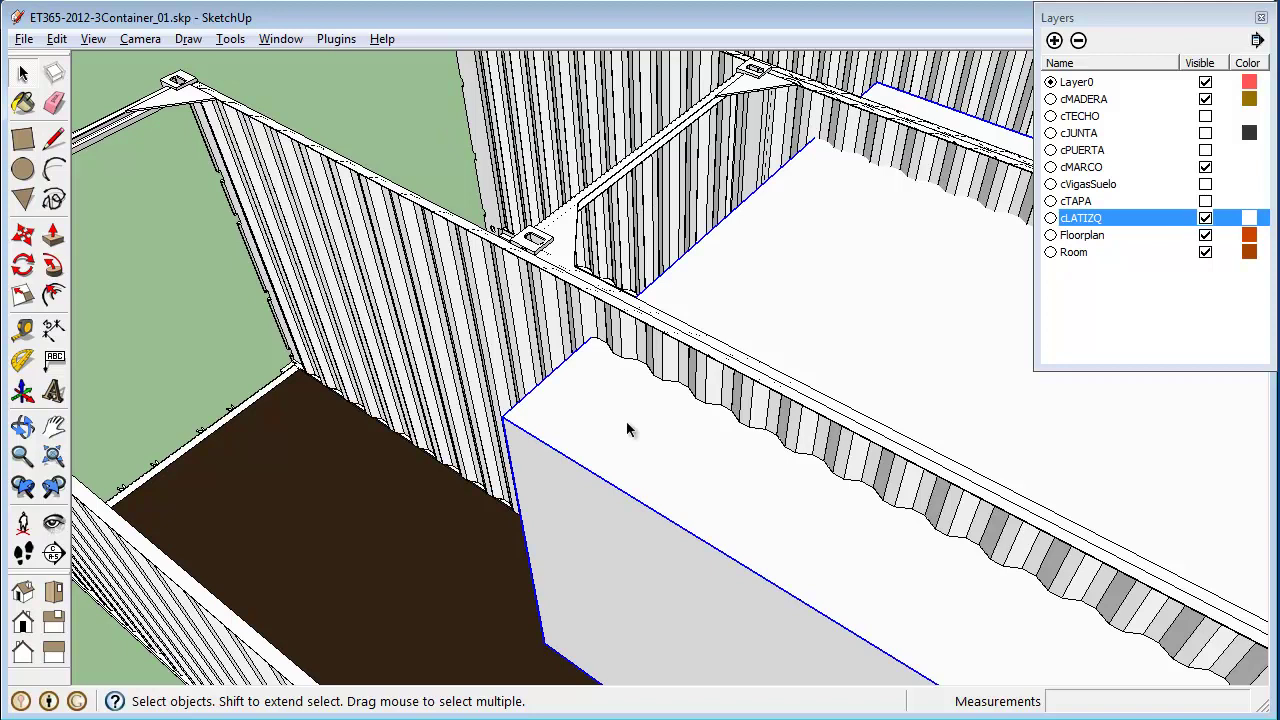
{"action": "right_click", "coordinate": [628, 431]}
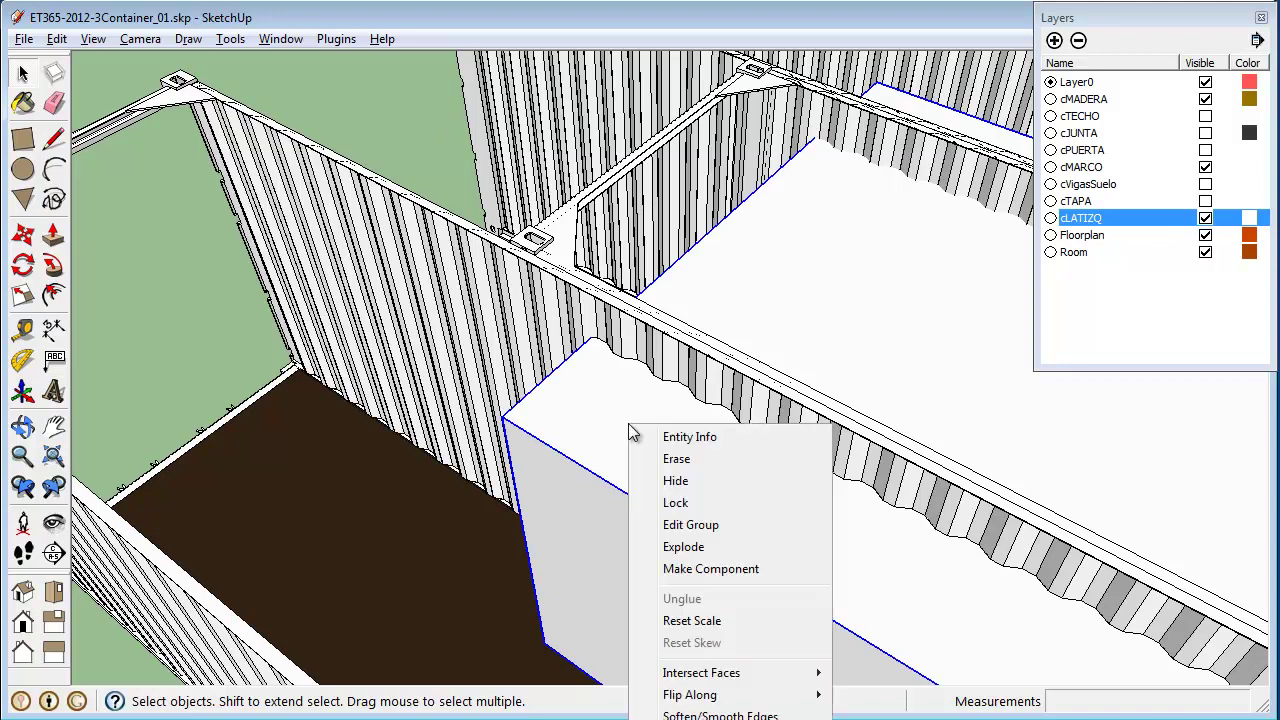
Create a new layer named _TEMP
{"action": "left_click", "coordinate": [1056, 42]}
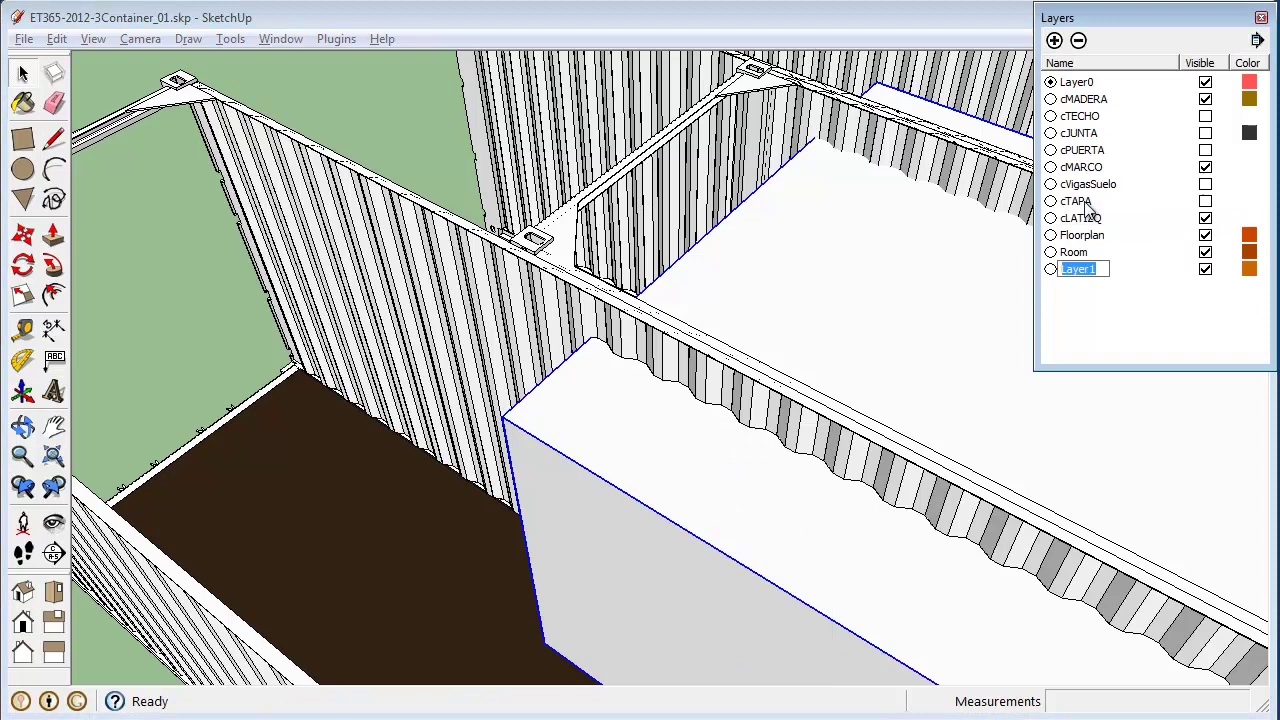
{"action": "key", "text": "BackSpace"}
{"action": "type", "text": "_TEMP"}
{"action": "key", "text": "Return"}
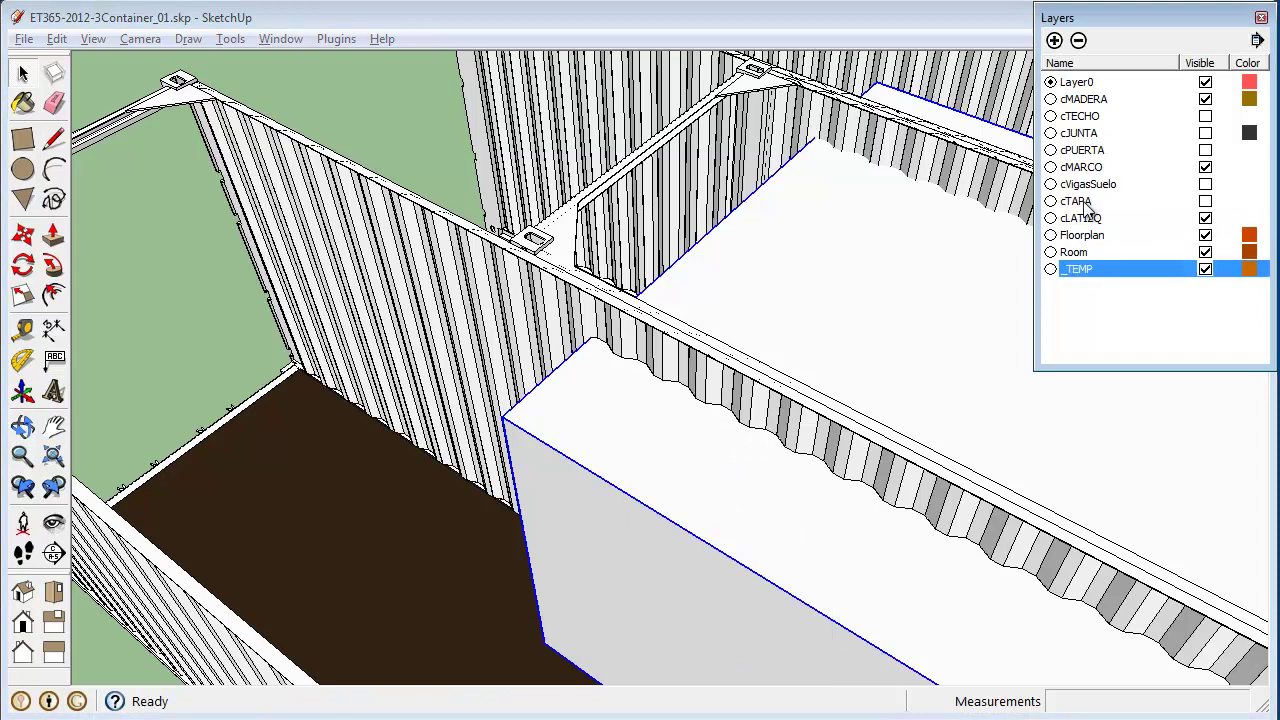
Assign the white box to the _TEMP layer via Entity Info
{"action": "right_click", "coordinate": [870, 560]}
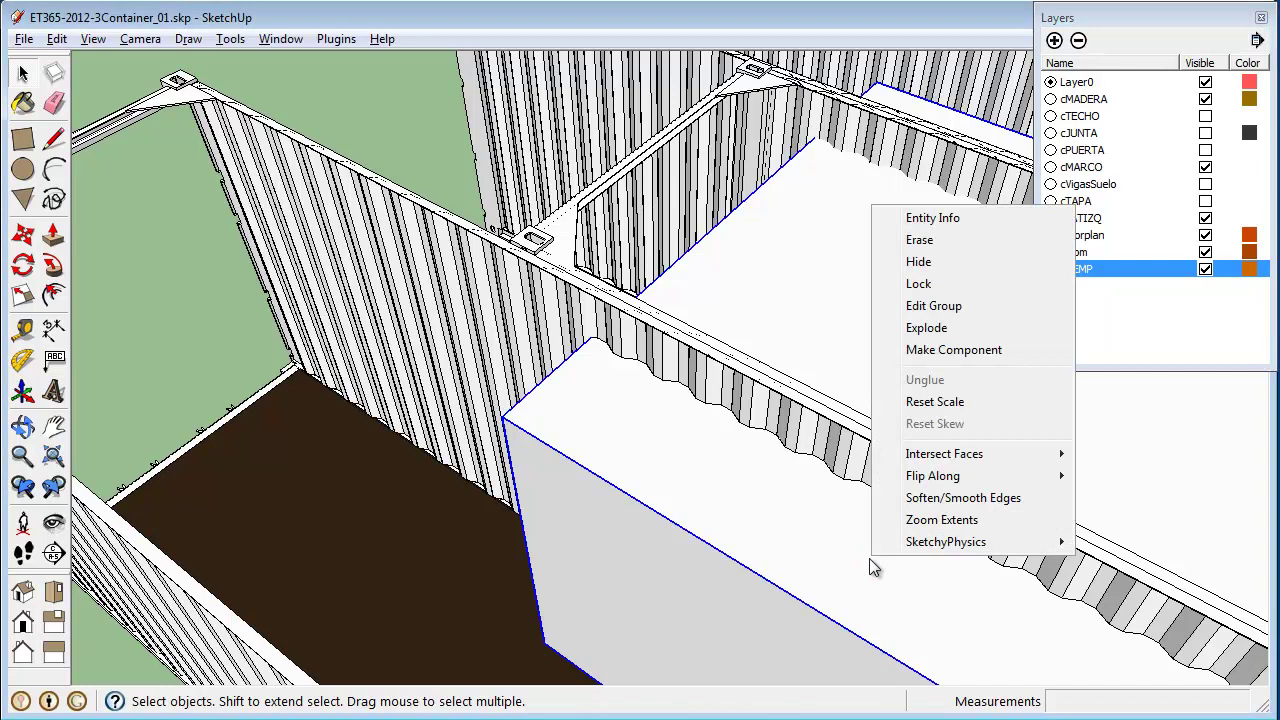
{"action": "left_click", "coordinate": [998, 219]}
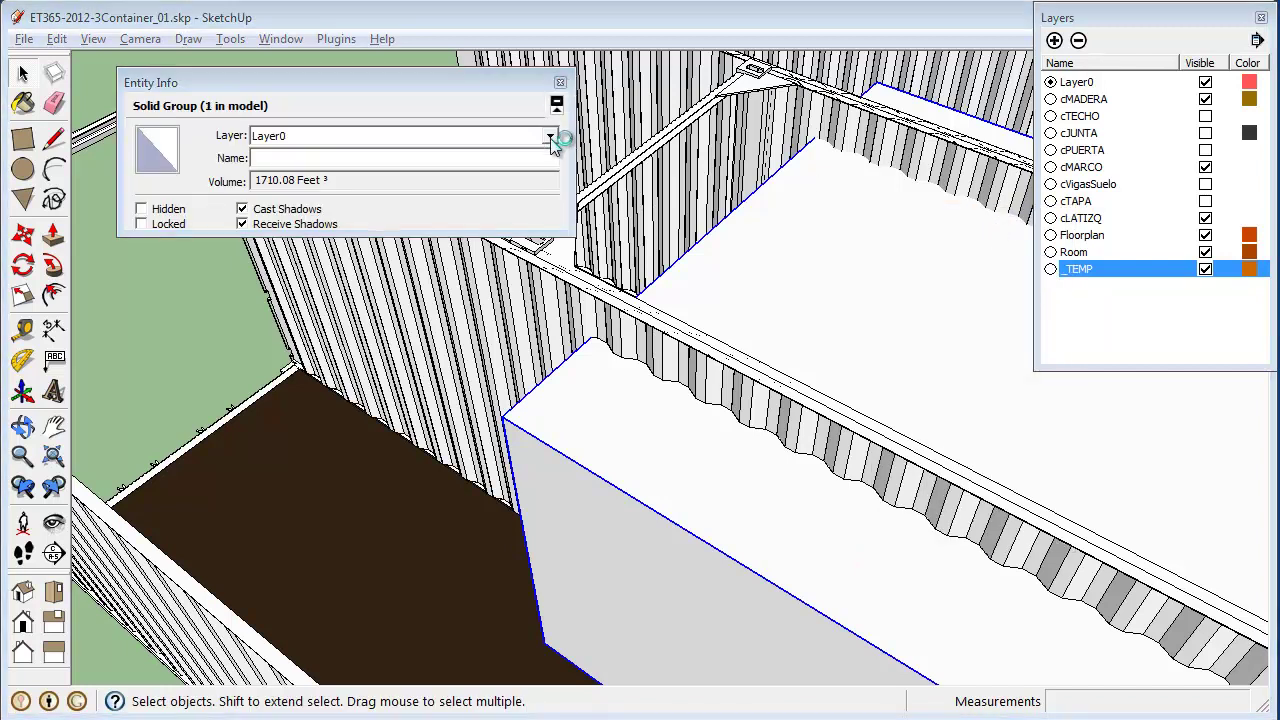
{"action": "left_click", "coordinate": [550, 137]}
{"action": "left_click", "coordinate": [533, 165]}
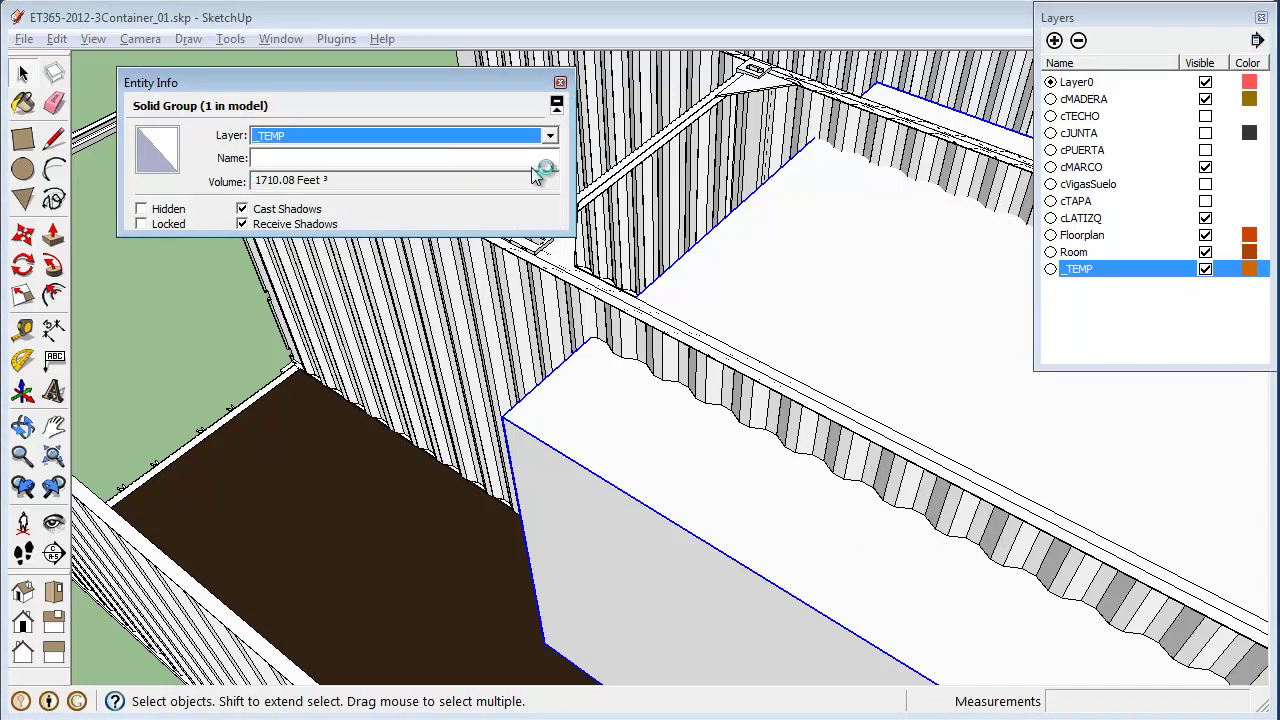
{"action": "left_click", "coordinate": [561, 83]}
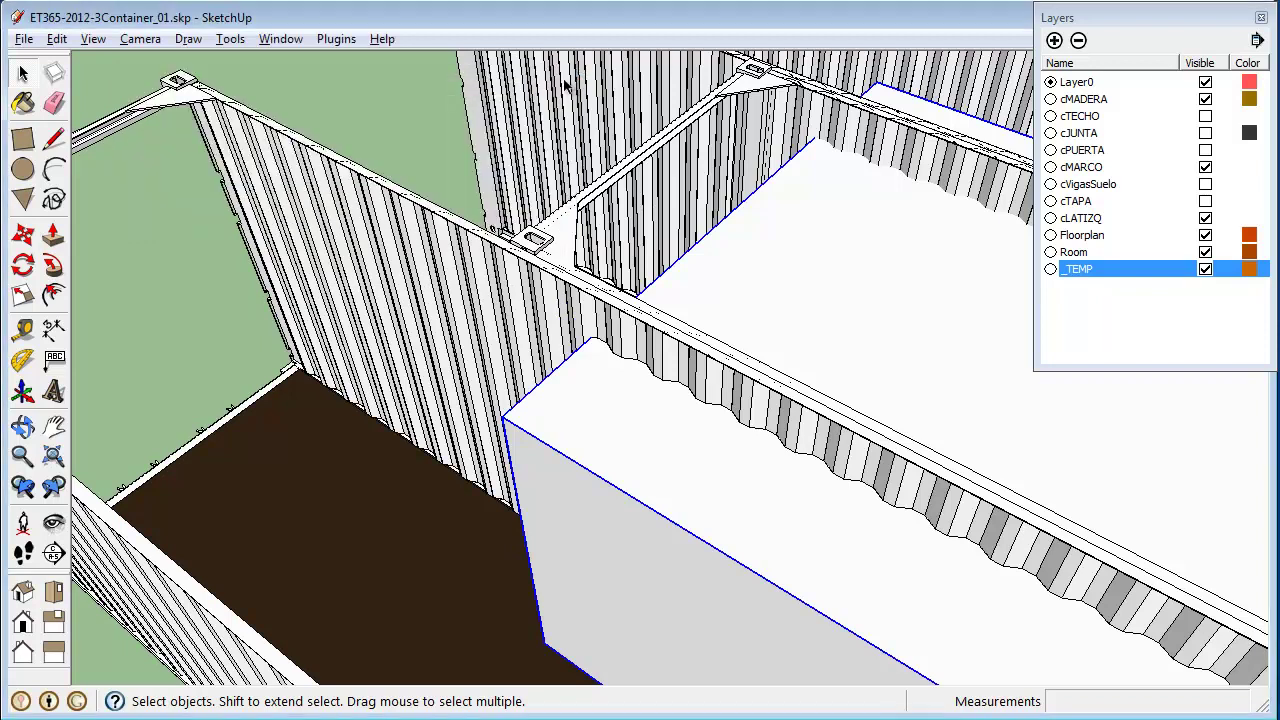
Hide the _TEMP layer and open the corrugated wall group for editing
{"action": "left_click", "coordinate": [1205, 269]}
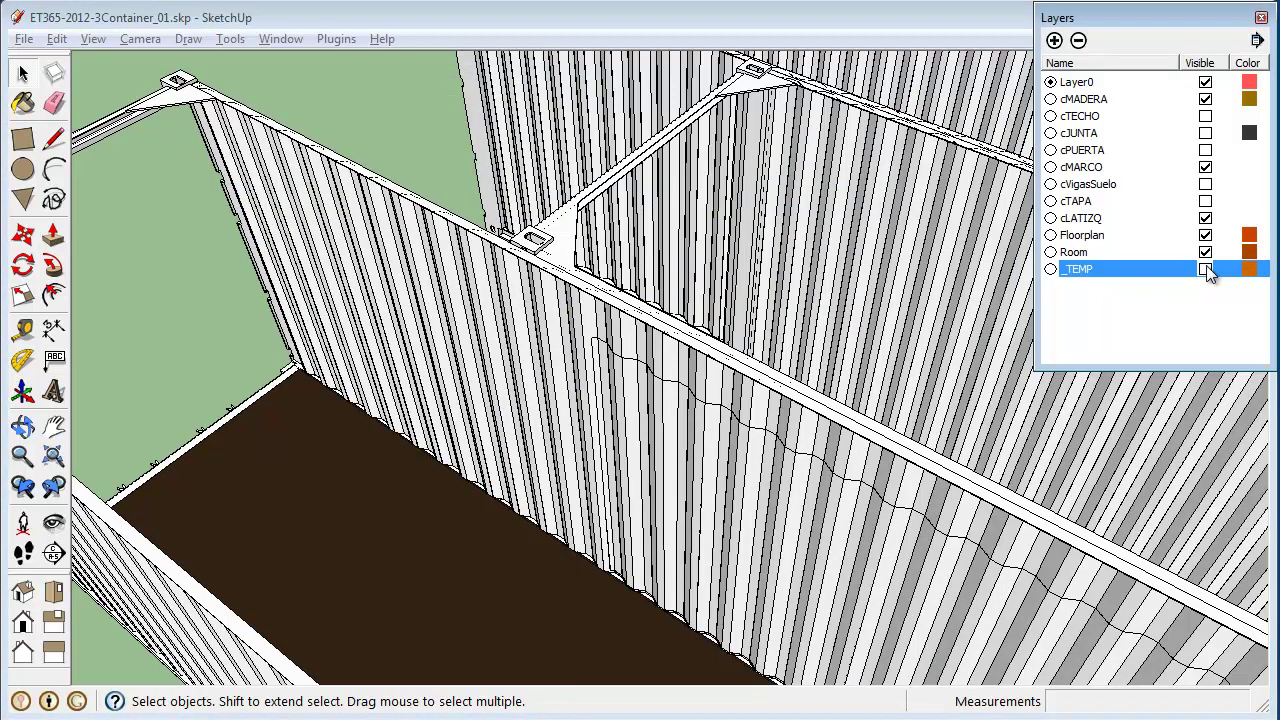
{"action": "left_click", "coordinate": [812, 562]}
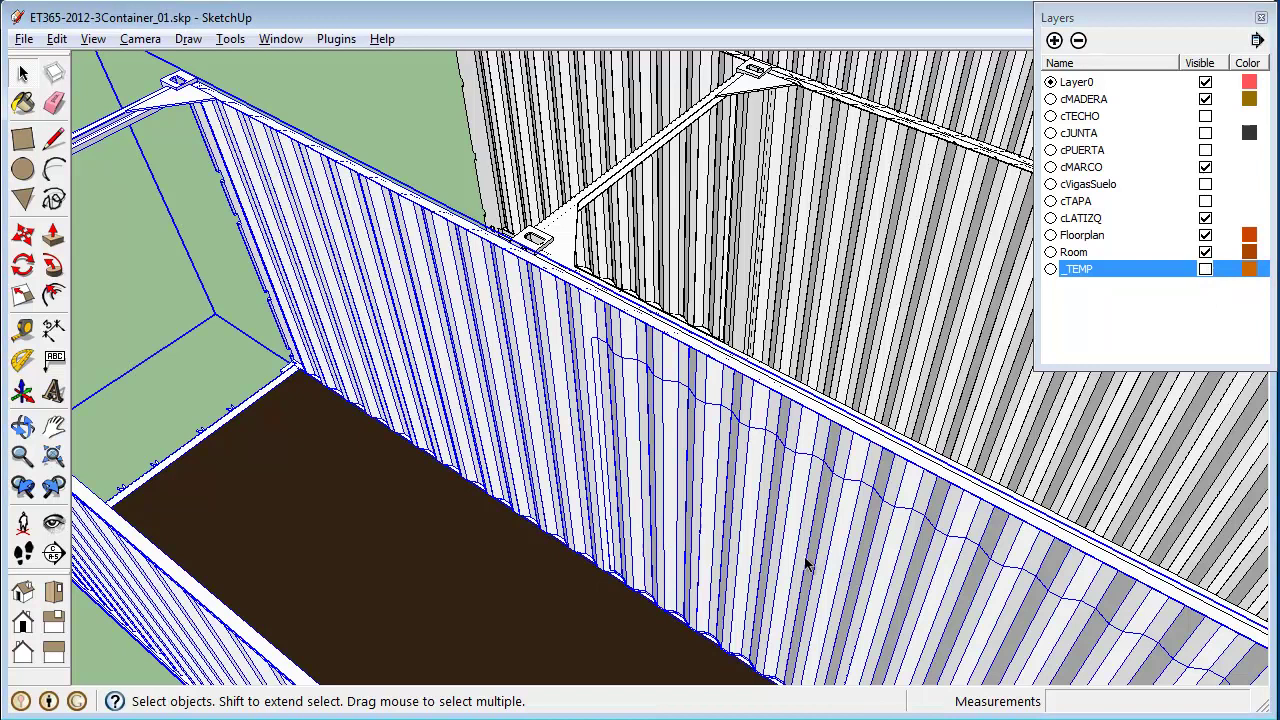
{"action": "double_click", "coordinate": [808, 565]}
{"action": "left_click", "coordinate": [808, 565]}
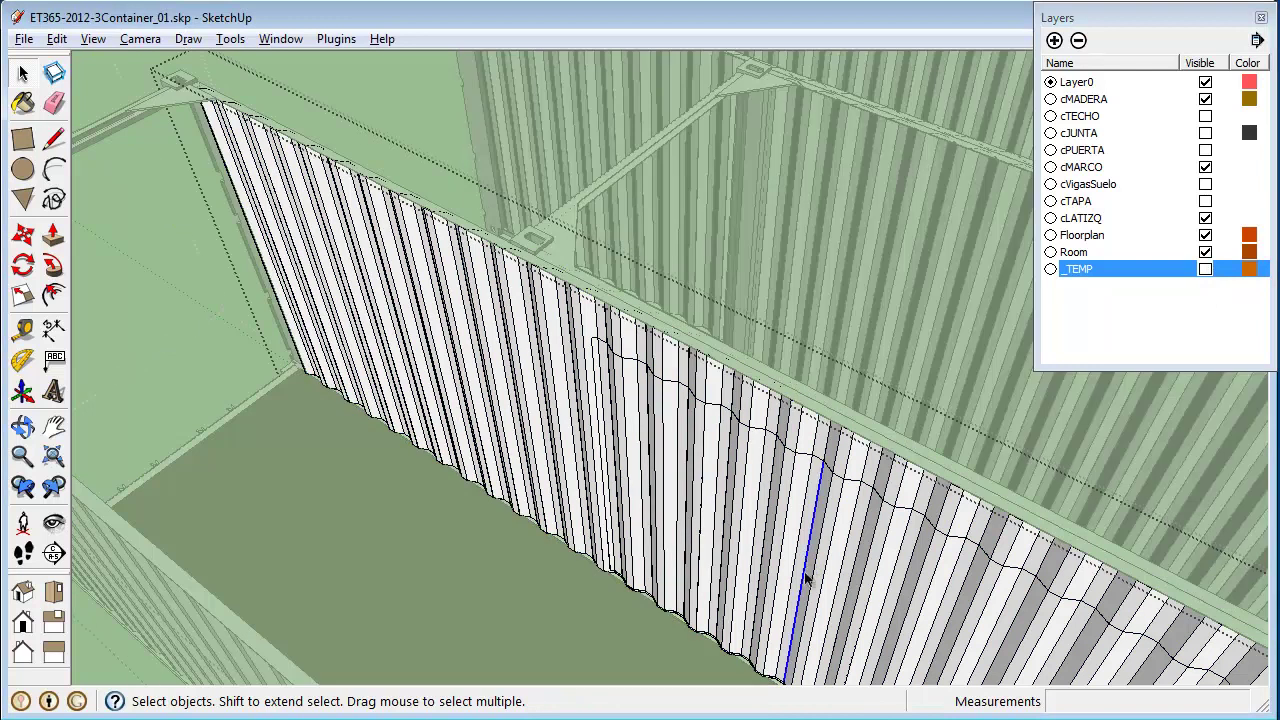
{"action": "middle_click_drag", "start_coordinate": [810, 575], "coordinate": [883, 509]}
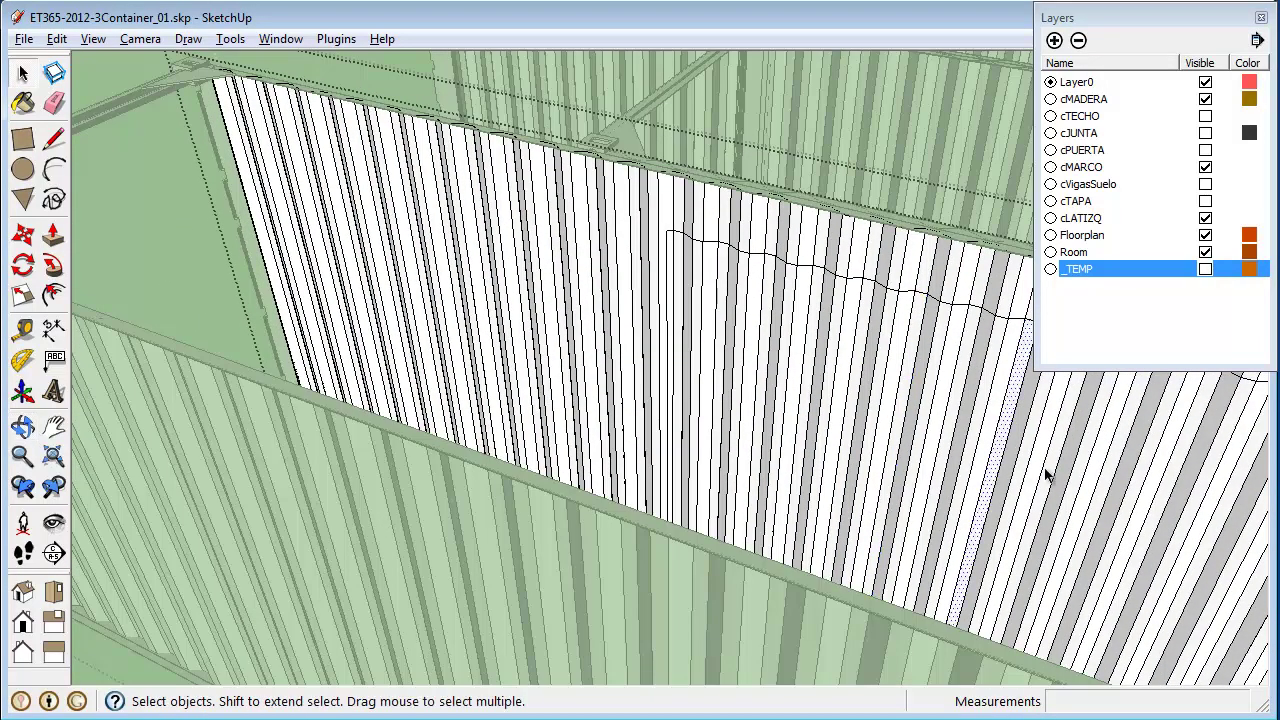
Select and delete the wall faces below the cut line
{"action": "left_click", "coordinate": [1110, 466]}
{"action": "left_click", "coordinate": [880, 355]}
{"action": "scroll", "coordinate": [866, 318], "scroll_direction": "up", "scroll_amount": 5}
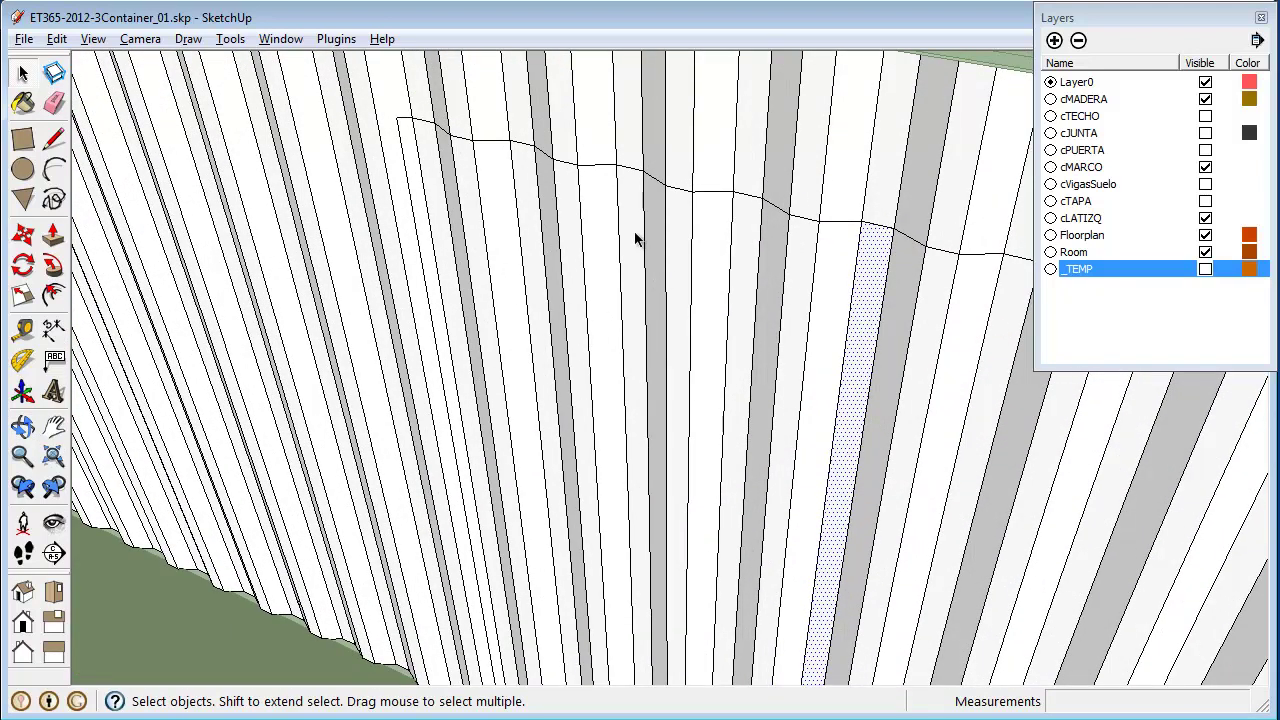
{"action": "left_click", "coordinate": [628, 188]}
{"action": "left_click_drag", "start_coordinate": [957, 343], "coordinate": [565, 443]}
{"action": "left_click_drag", "start_coordinate": [499, 472], "coordinate": [506, 466]}
{"action": "key", "text": "Delete"}
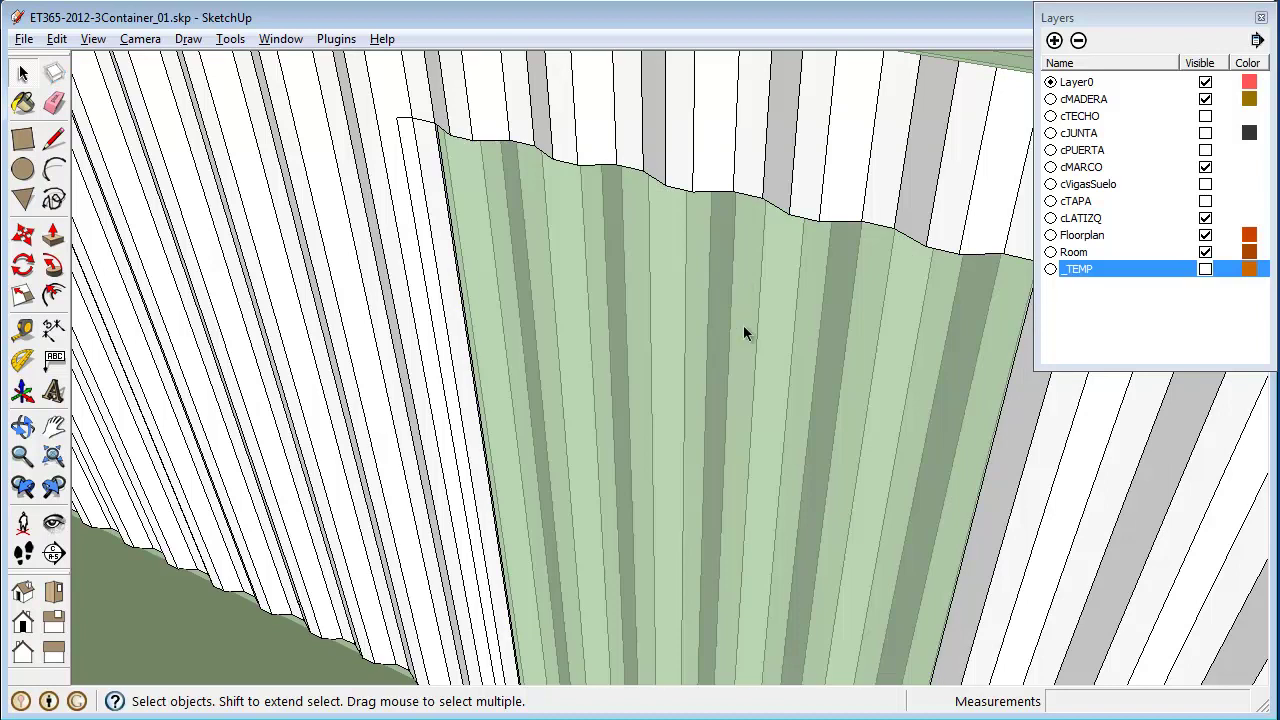
Delete the leftover sliver face and stray edge beside the opening
{"action": "left_click", "coordinate": [446, 190]}
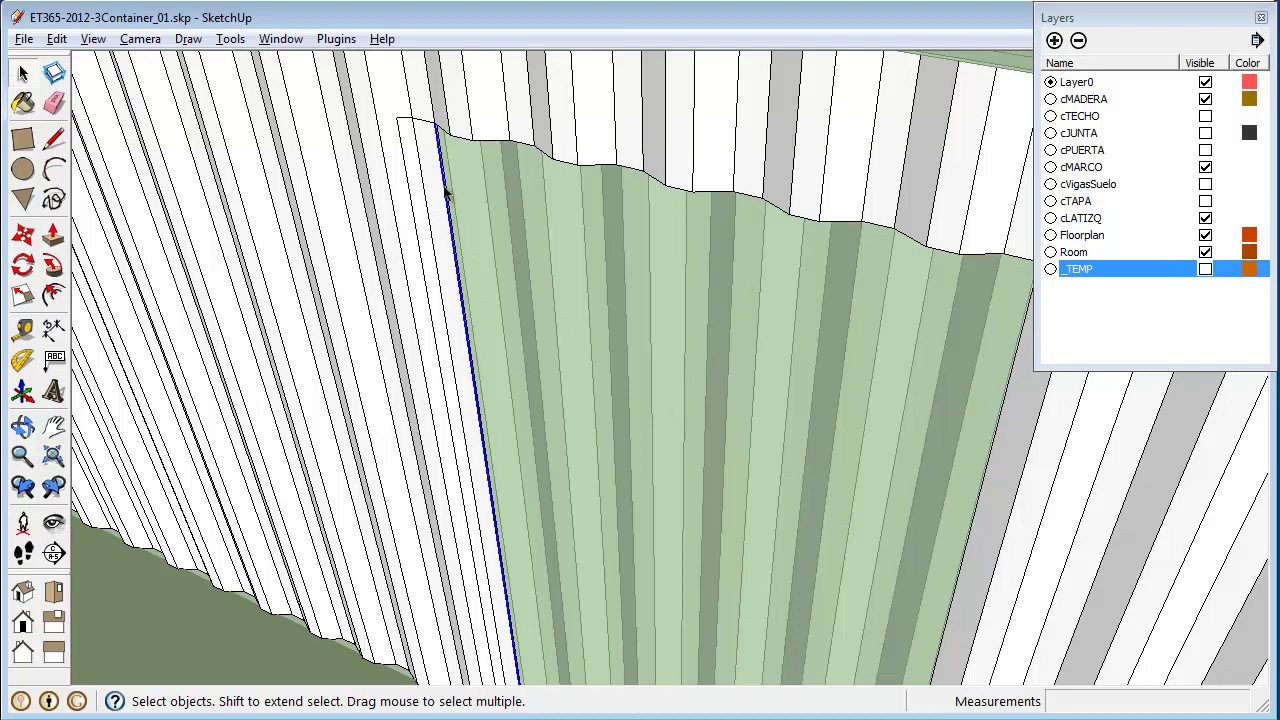
{"action": "left_click", "coordinate": [440, 192]}
{"action": "key", "text": "Delete"}
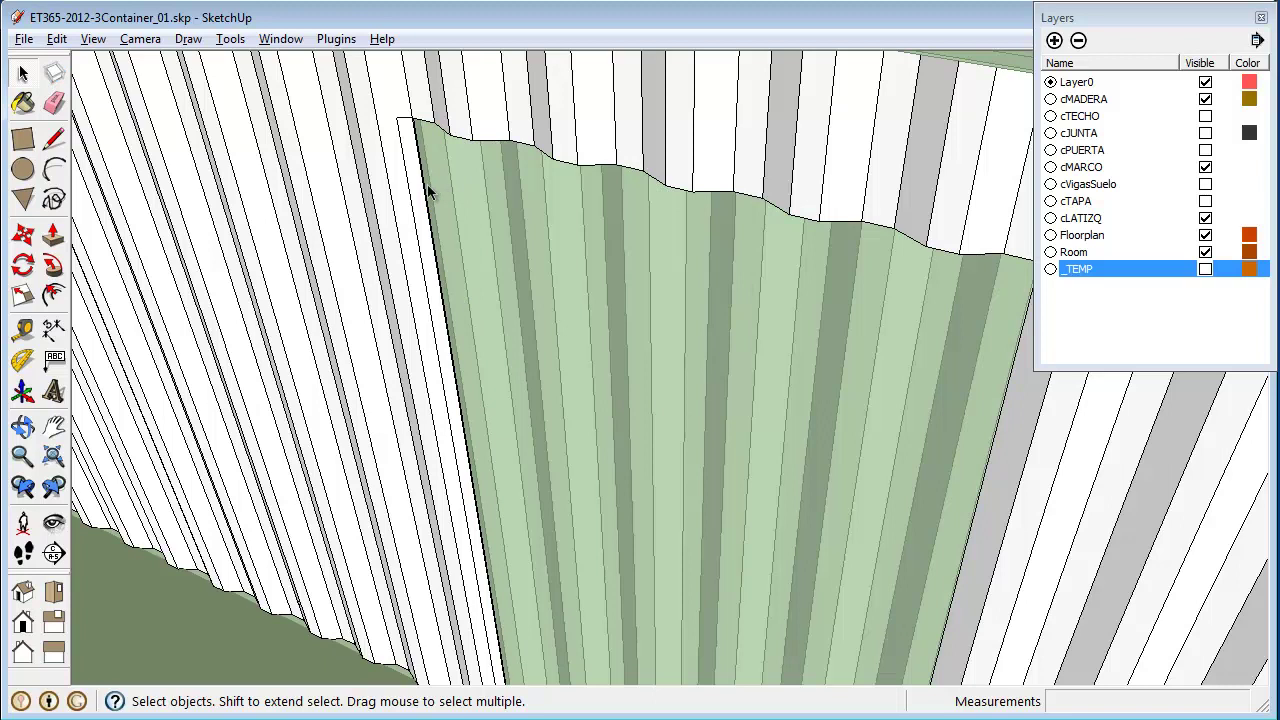
{"action": "left_click", "coordinate": [427, 186]}
{"action": "left_click", "coordinate": [424, 192]}
{"action": "key", "text": "Delete"}
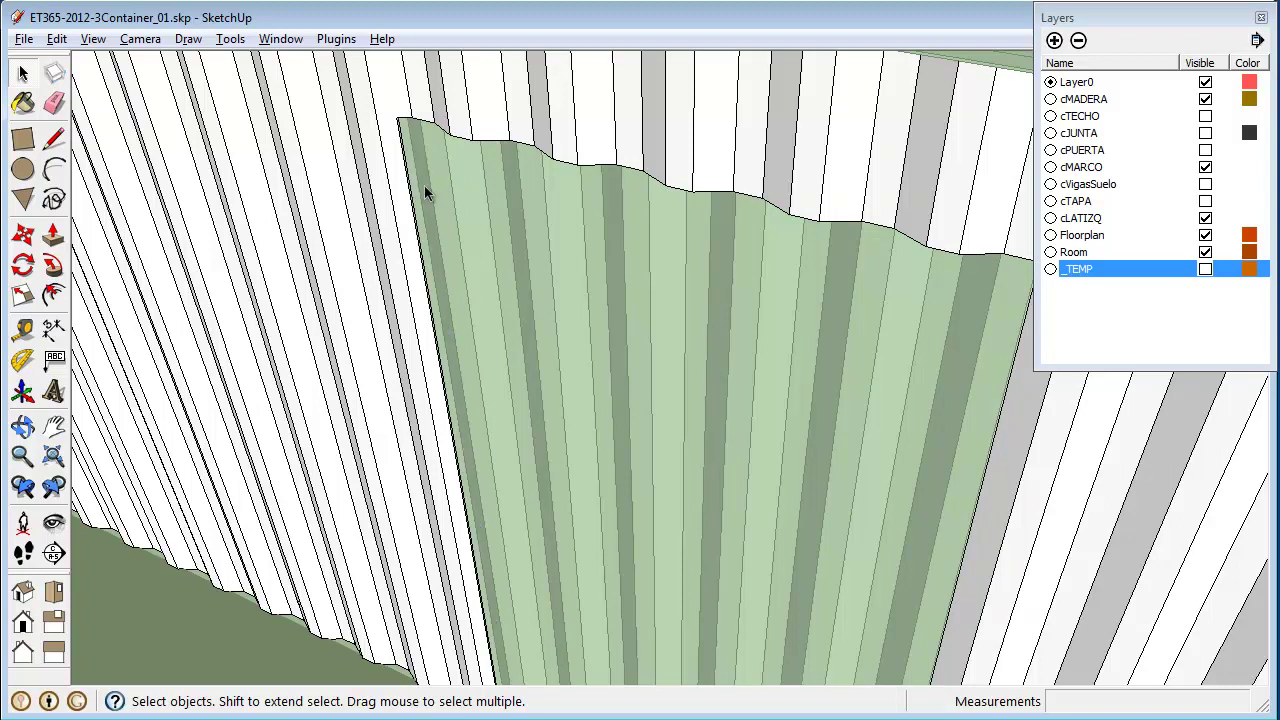
Delete the remaining wall sections below the cut to the right
{"action": "middle_click_drag", "start_coordinate": [503, 350], "coordinate": [425, 340]}
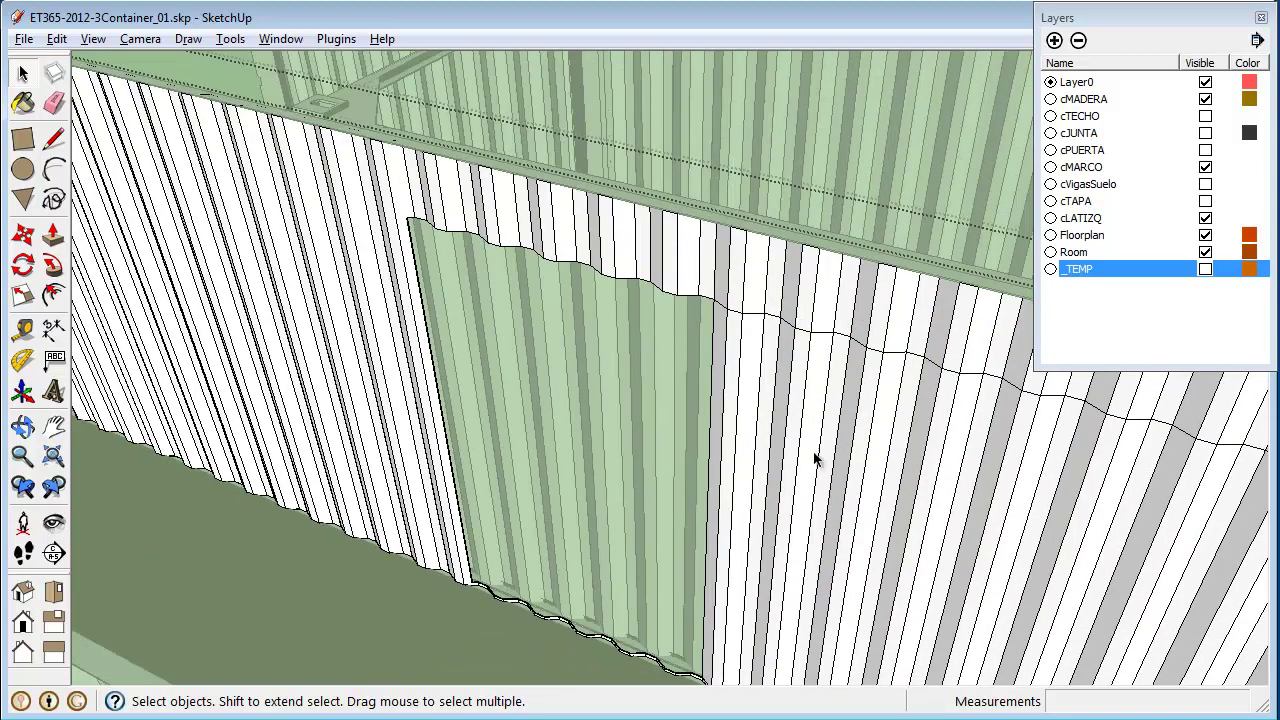
{"action": "left_click_drag", "start_coordinate": [1202, 506], "coordinate": [686, 498]}
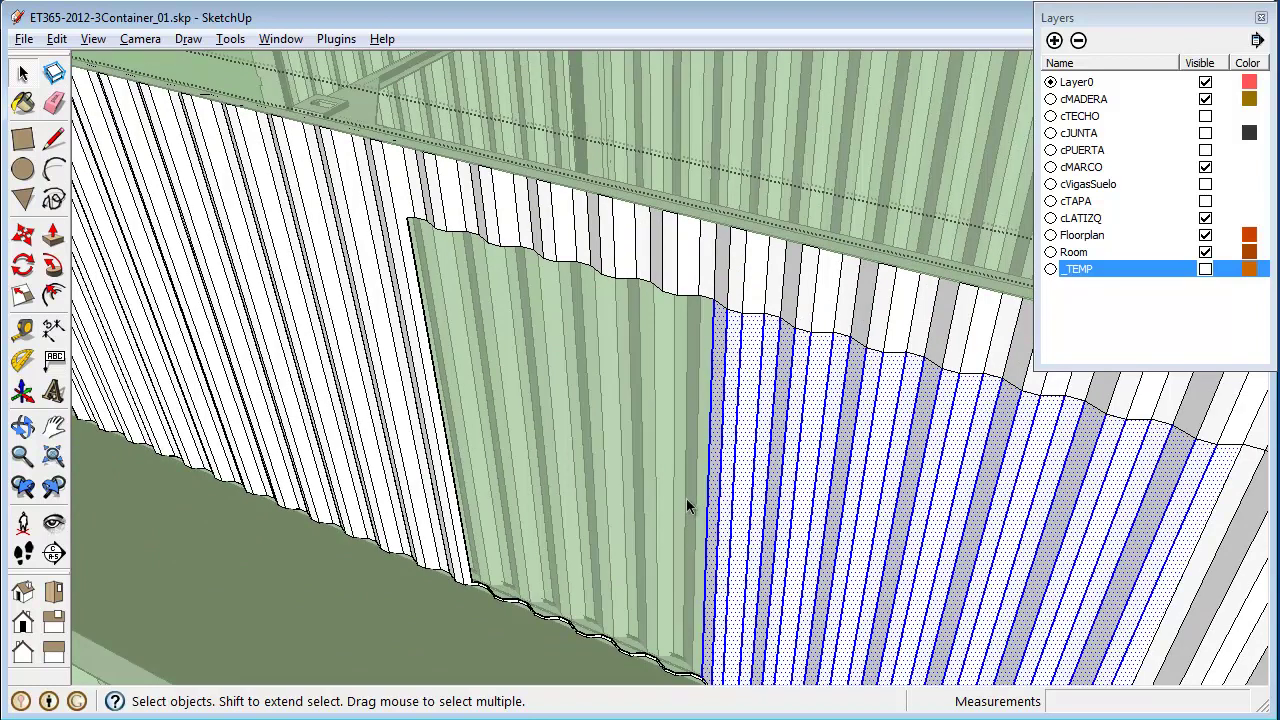
{"action": "key", "text": "Delete"}
{"action": "scroll", "coordinate": [544, 435], "scroll_direction": "down", "scroll_amount": 4}
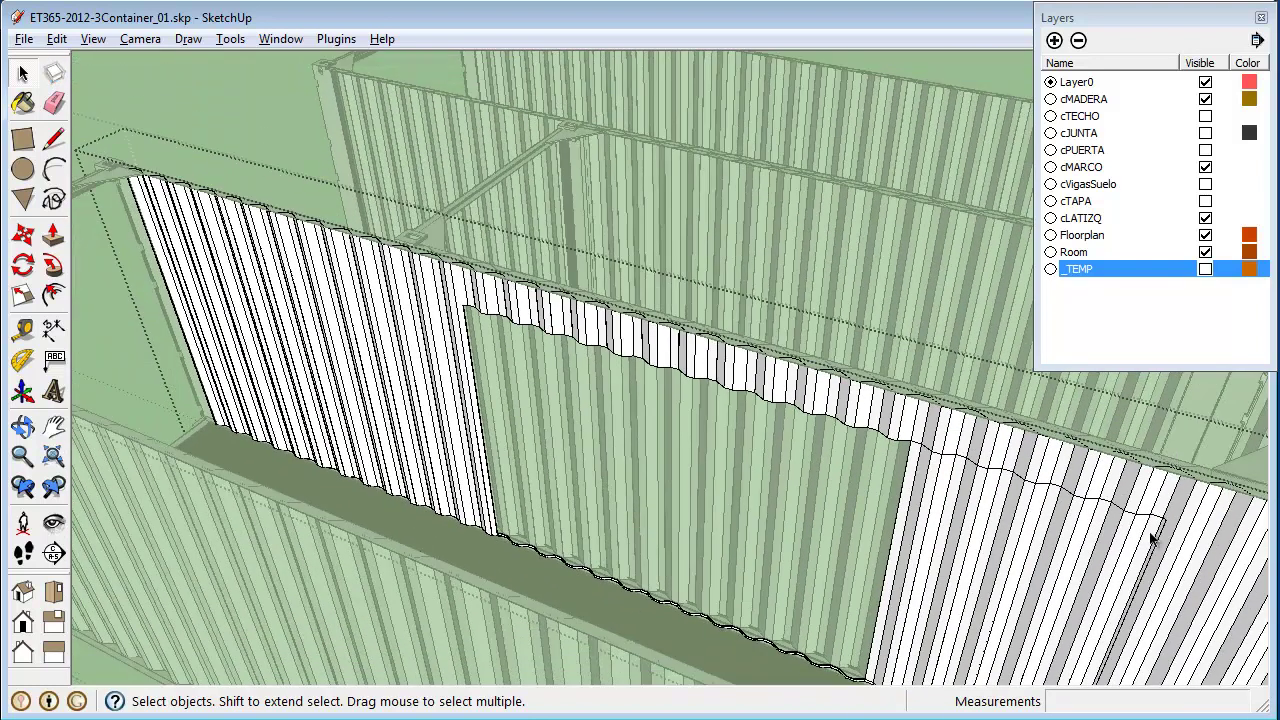
{"action": "left_click_drag", "start_coordinate": [1152, 538], "coordinate": [856, 572]}
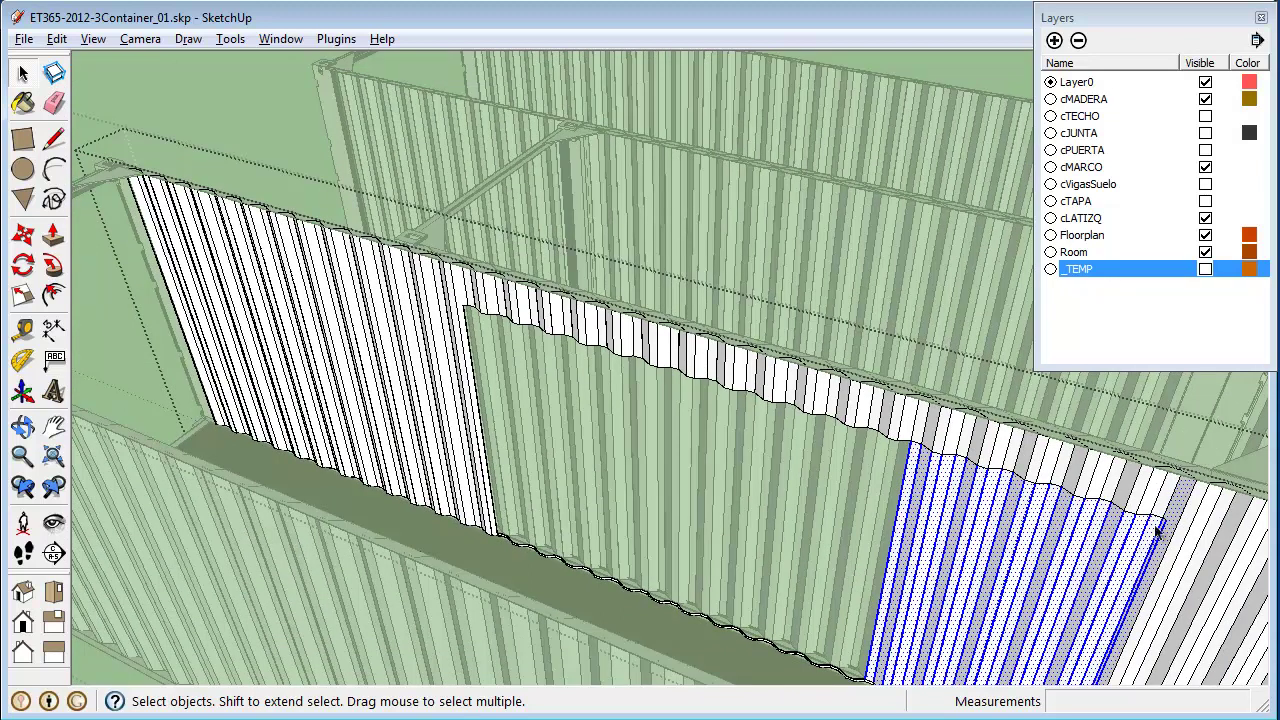
{"action": "left_click_drag", "start_coordinate": [1157, 524], "coordinate": [865, 540]}
{"action": "key", "text": "Delete"}
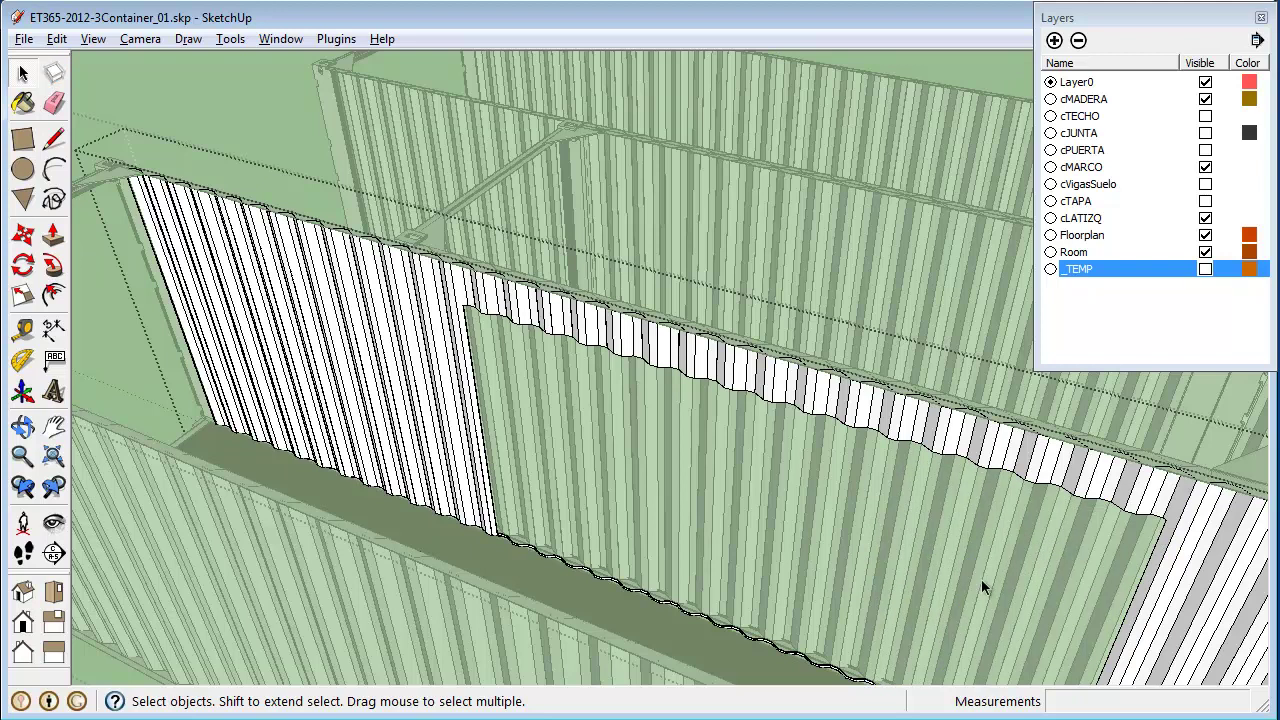
Check the new opening and close the wall group
{"action": "middle_click_drag", "start_coordinate": [981, 579], "coordinate": [797, 516]}
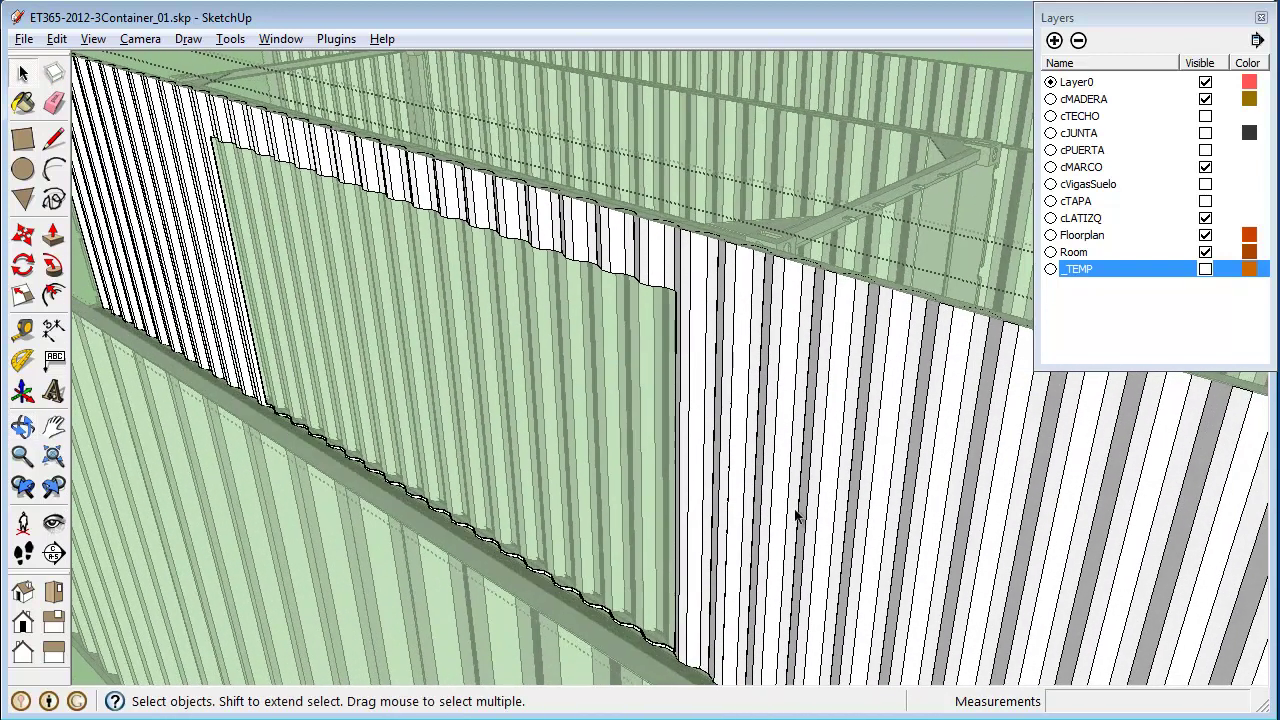
{"action": "right_click", "coordinate": [573, 578]}
{"action": "left_click", "coordinate": [601, 581]}
Finish editing the container component and orbit to a top-down view of the floors
{"action": "right_click", "coordinate": [601, 581]}
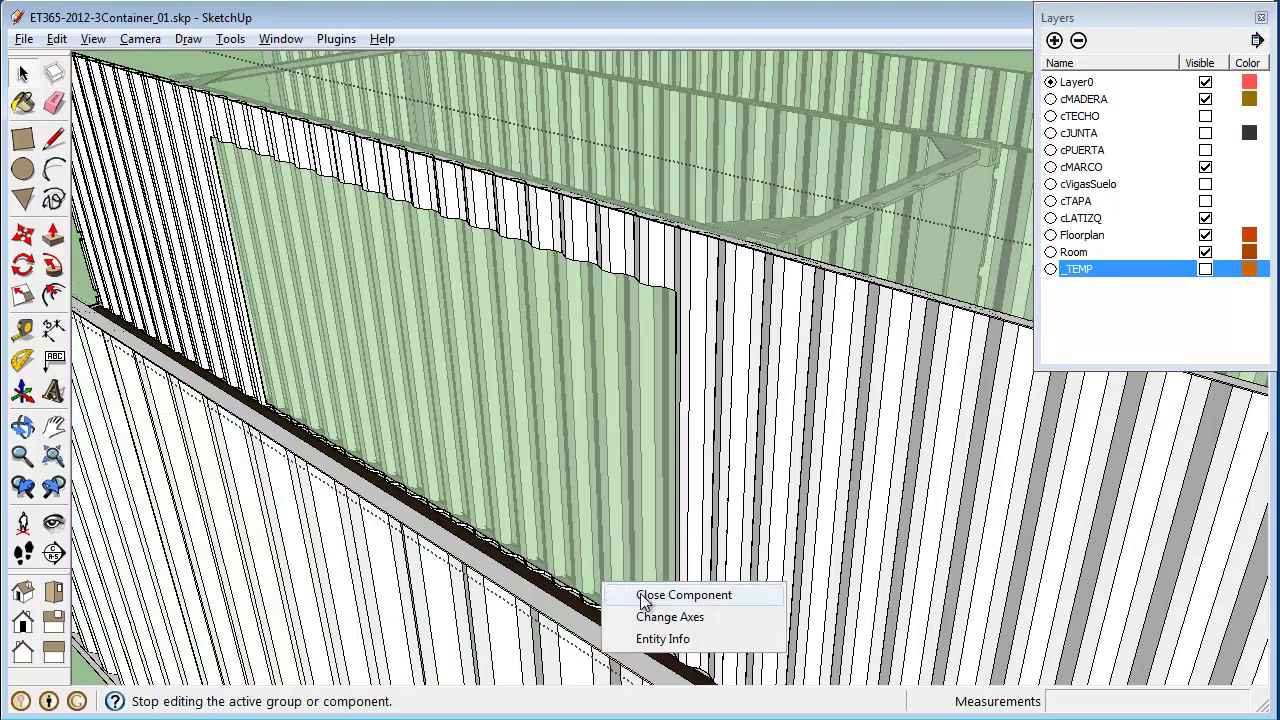
{"action": "left_click", "coordinate": [644, 598]}
{"action": "key", "text": "o"}
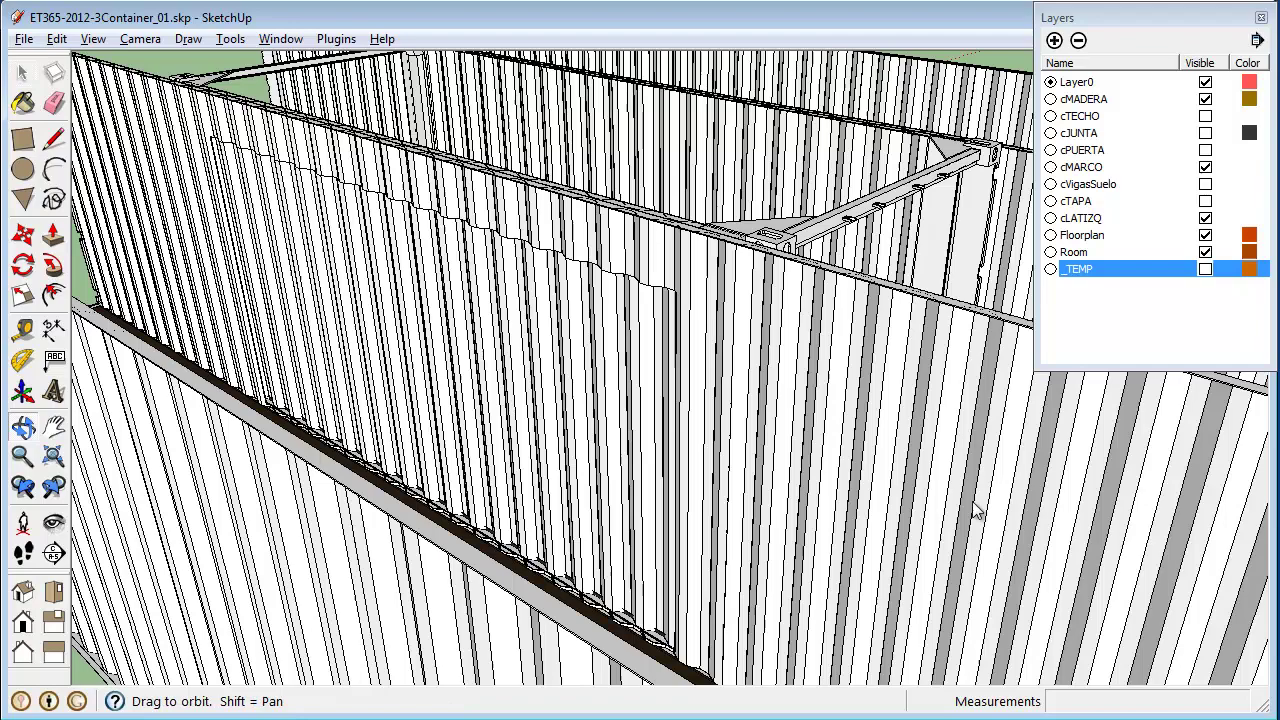
{"action": "right_click", "coordinate": [998, 482]}
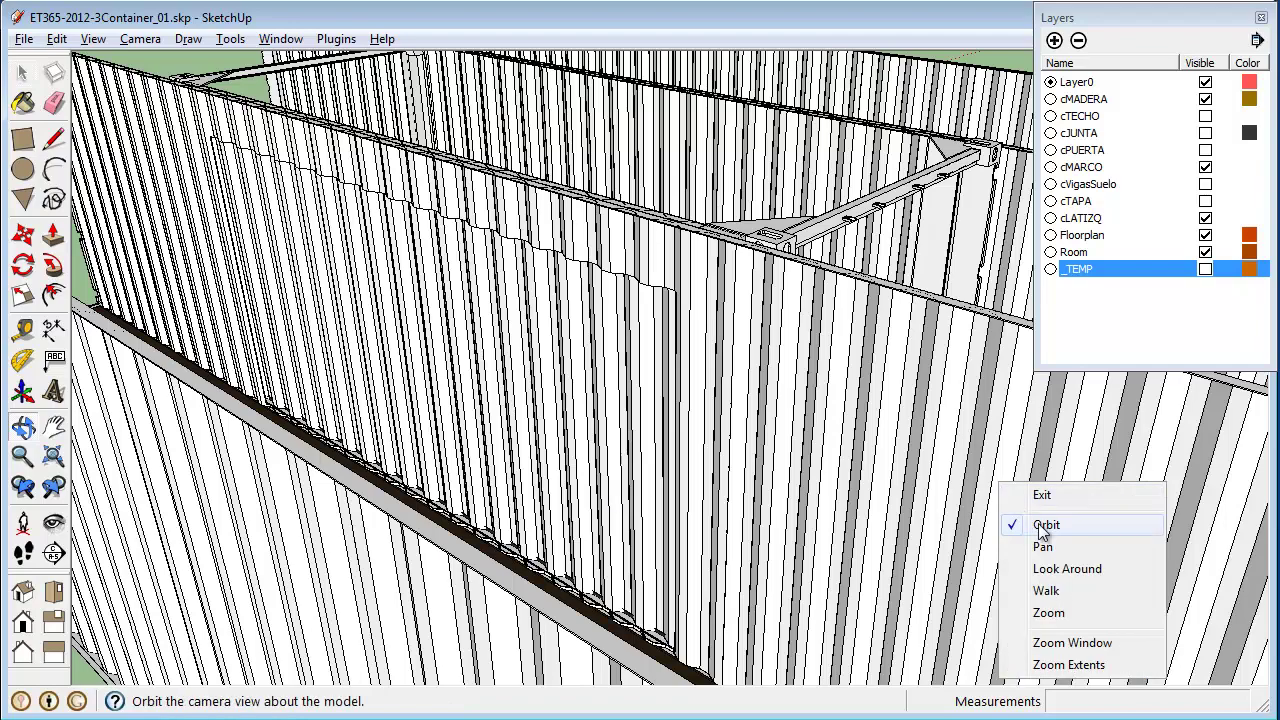
{"action": "left_click", "coordinate": [1080, 524]}
{"action": "left_click_drag", "start_coordinate": [891, 333], "coordinate": [706, 517]}
Open the next container's central corrugated wall group and show the _TEMP cutting block again
{"action": "key", "text": "space"}
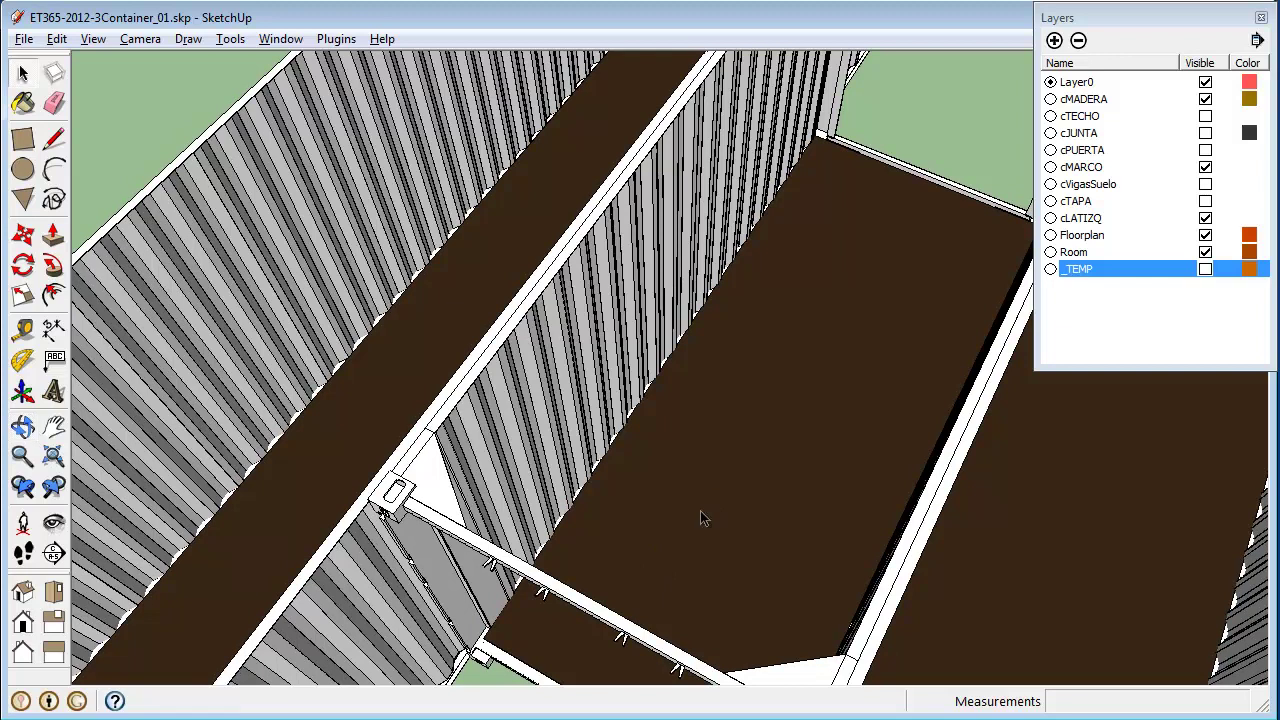
{"action": "left_click", "coordinate": [749, 409]}
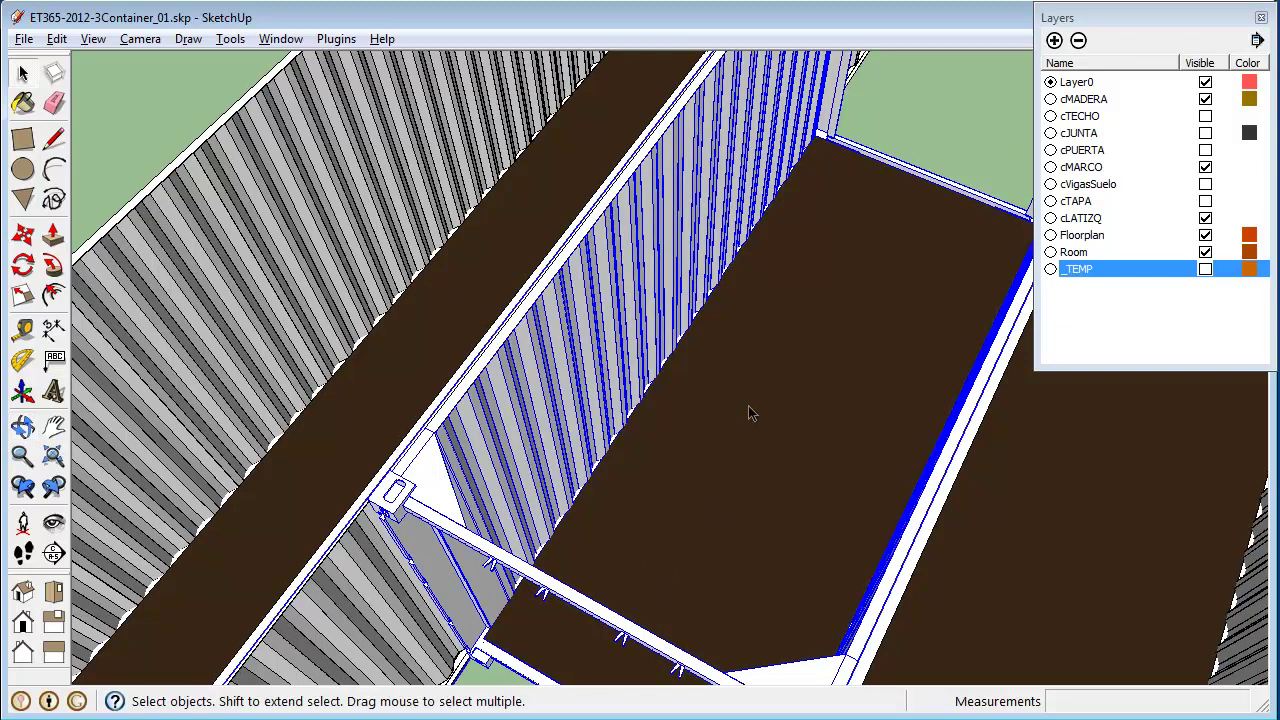
{"action": "double_click", "coordinate": [748, 405]}
{"action": "double_click", "coordinate": [620, 340]}
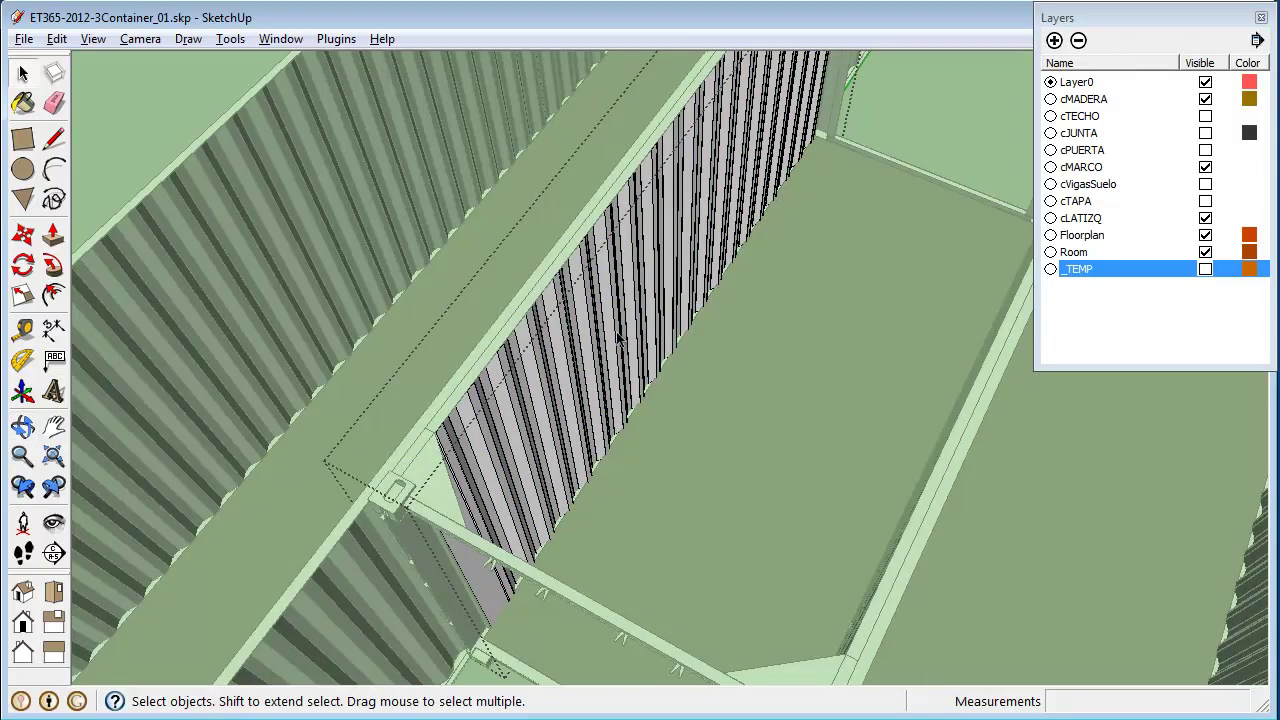
{"action": "left_click", "coordinate": [618, 338]}
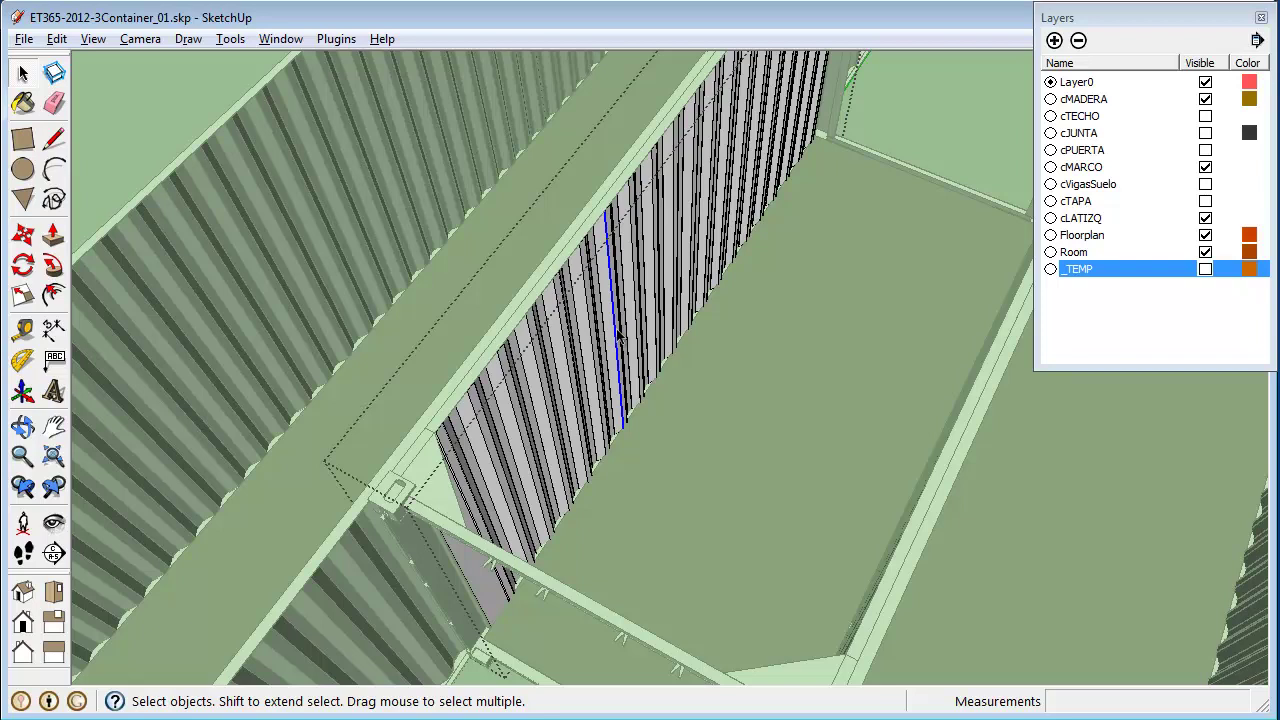
{"action": "left_click", "coordinate": [1205, 269]}
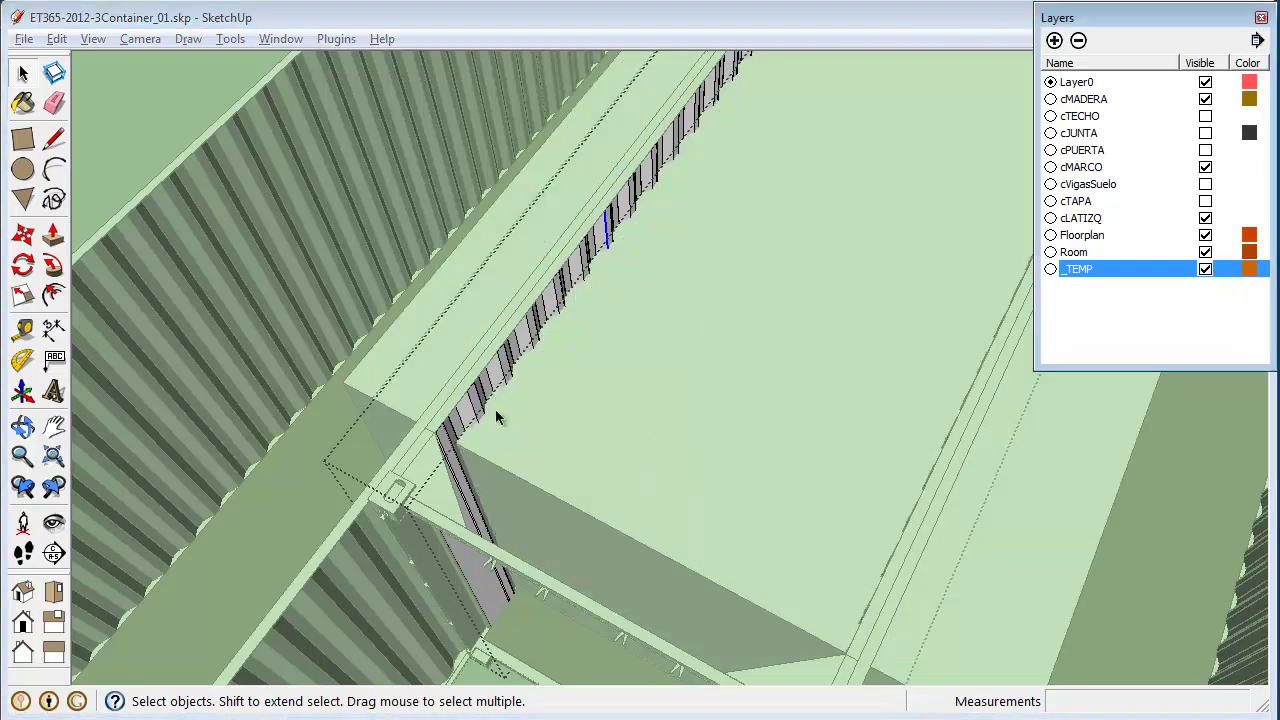
{"action": "left_click", "coordinate": [470, 407]}
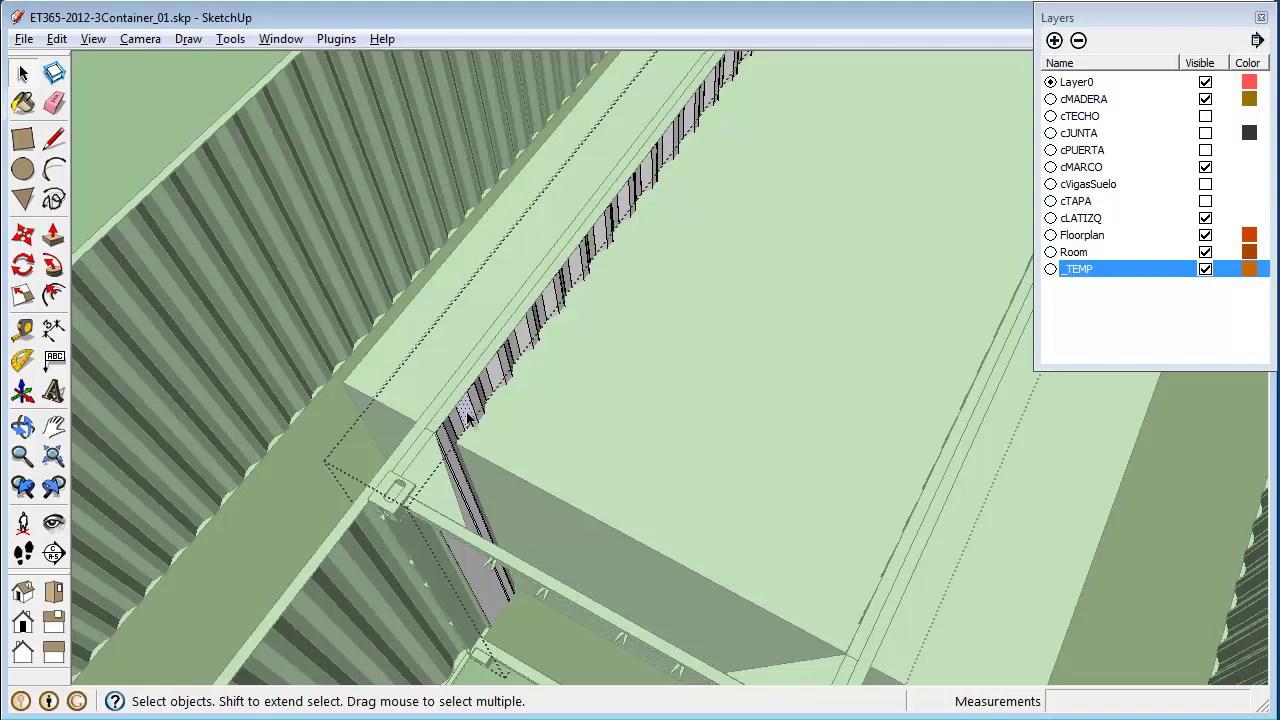
Intersect the whole corrugated wall strip with the rest of the model
{"action": "scroll", "coordinate": [467, 417], "scroll_direction": "up", "scroll_amount": 3}
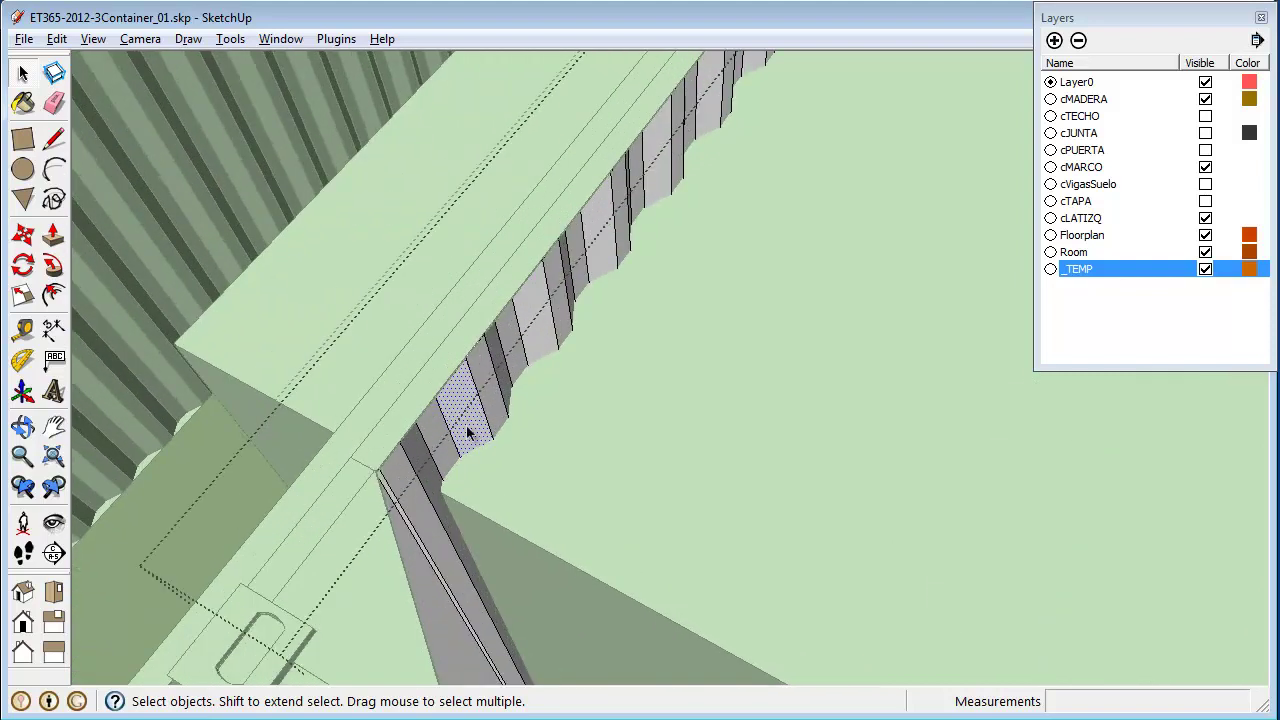
{"action": "triple_click", "coordinate": [467, 432]}
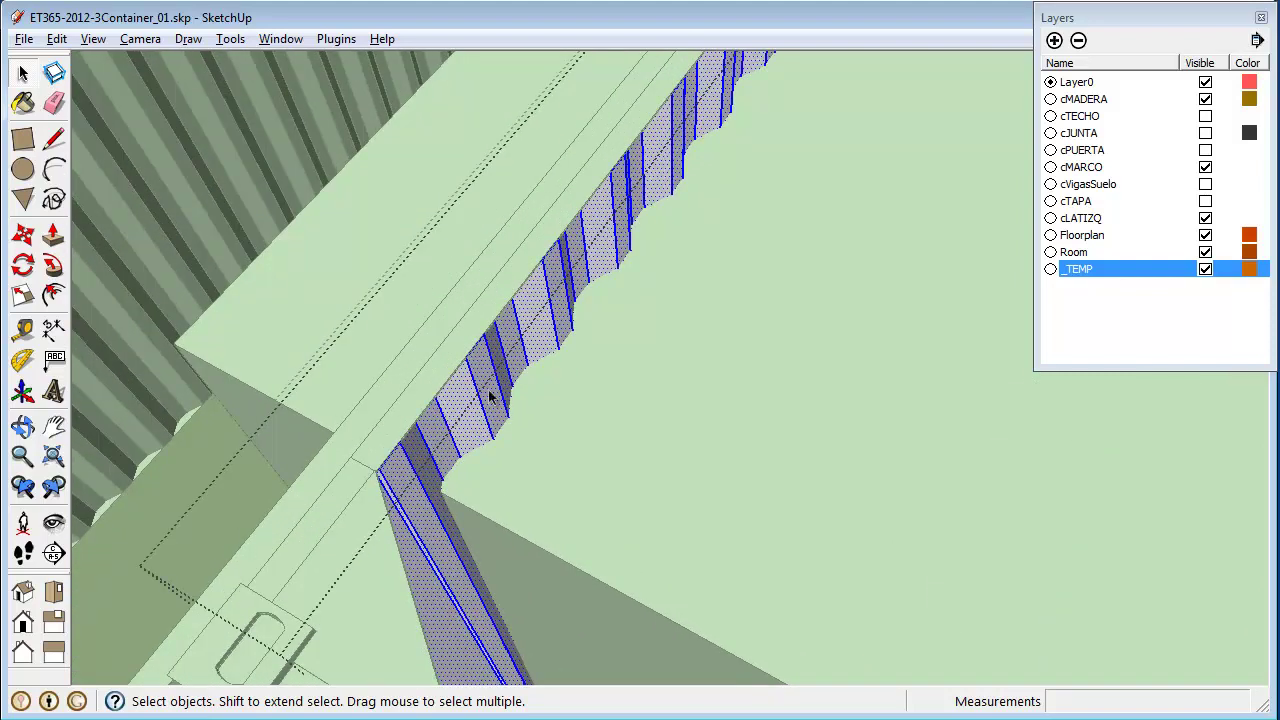
{"action": "scroll", "coordinate": [455, 440], "scroll_direction": "down", "scroll_amount": 2}
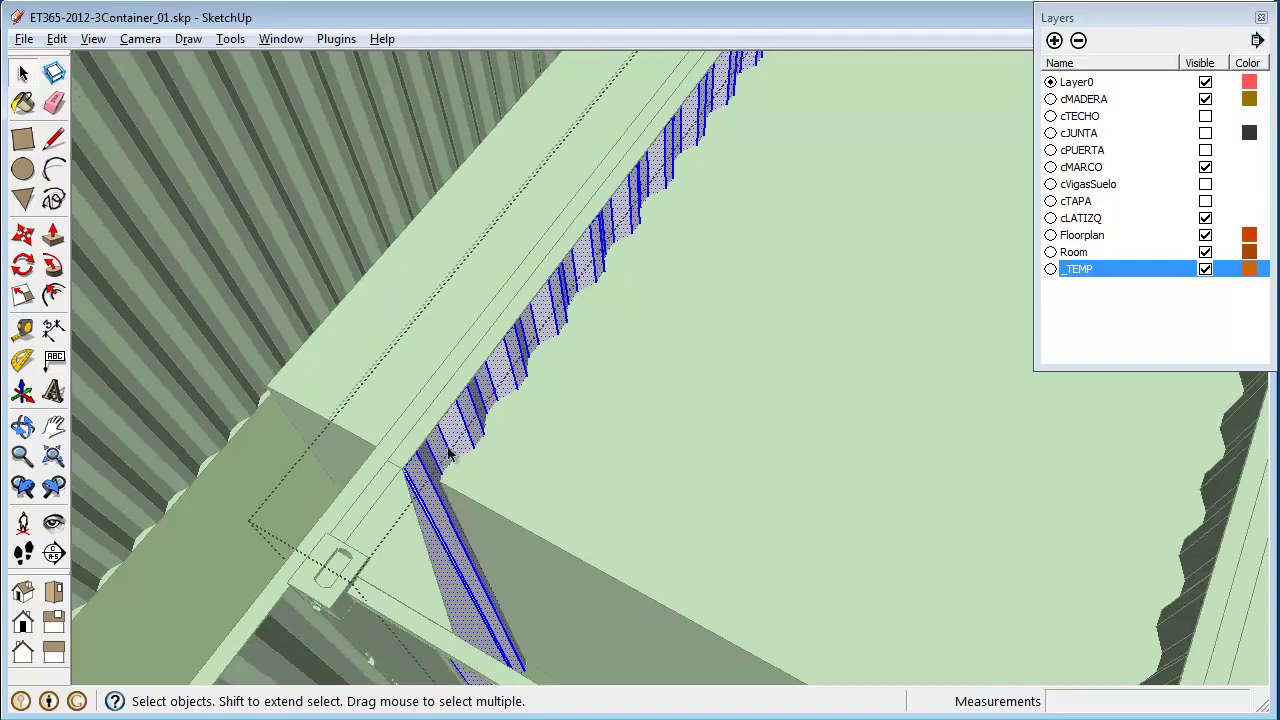
{"action": "right_click", "coordinate": [458, 428]}
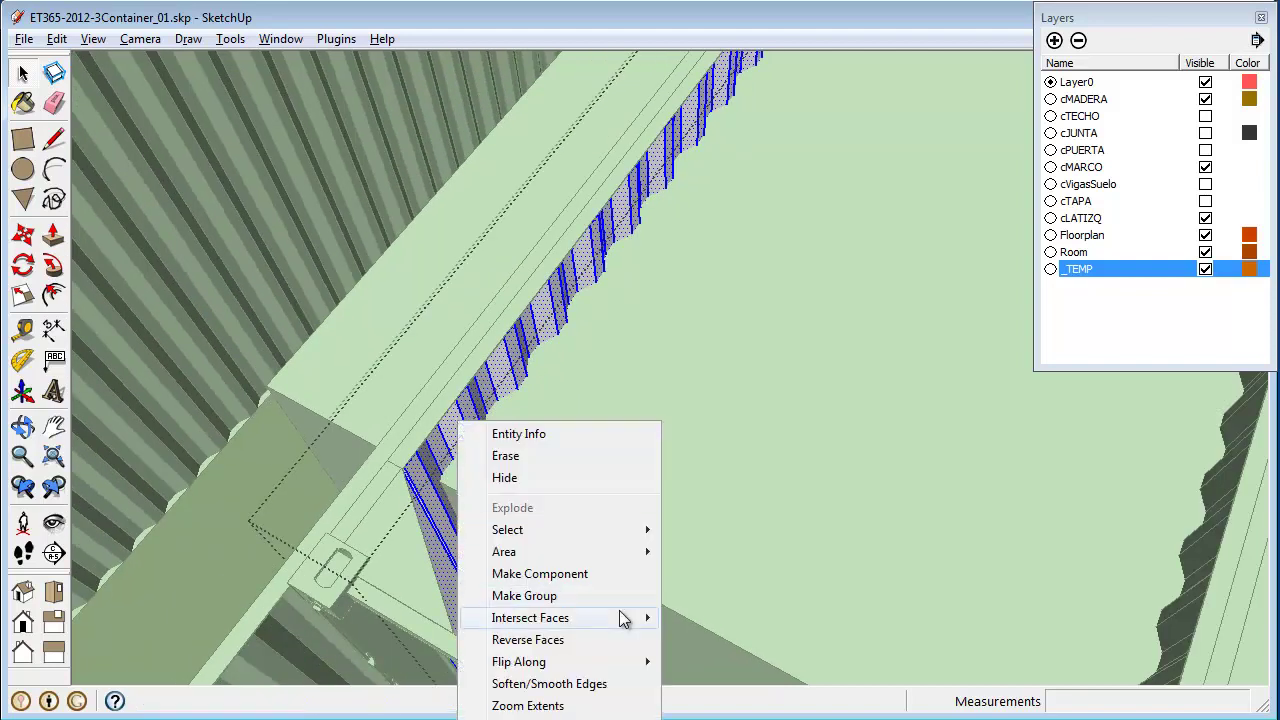
{"action": "mouse_move", "coordinate": [623, 616]}
{"action": "left_click", "coordinate": [712, 619]}
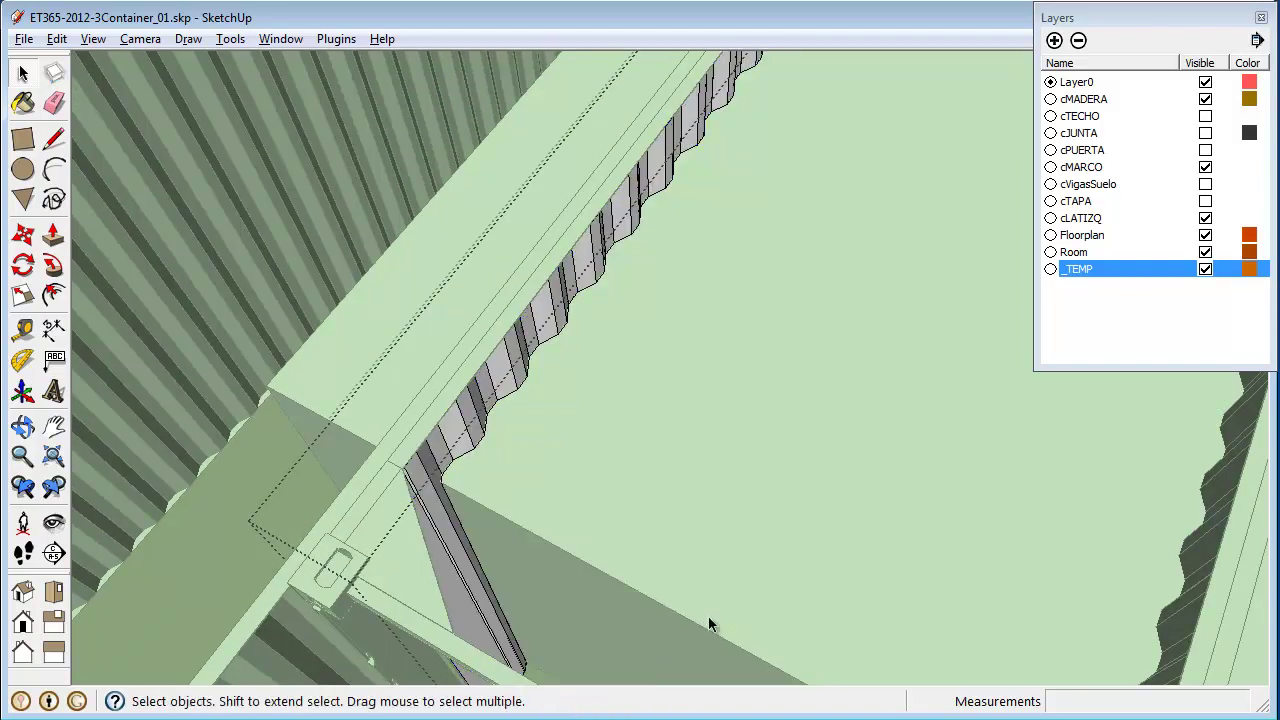
Erase the large light-green face covering the container
{"action": "right_click", "coordinate": [452, 517]}
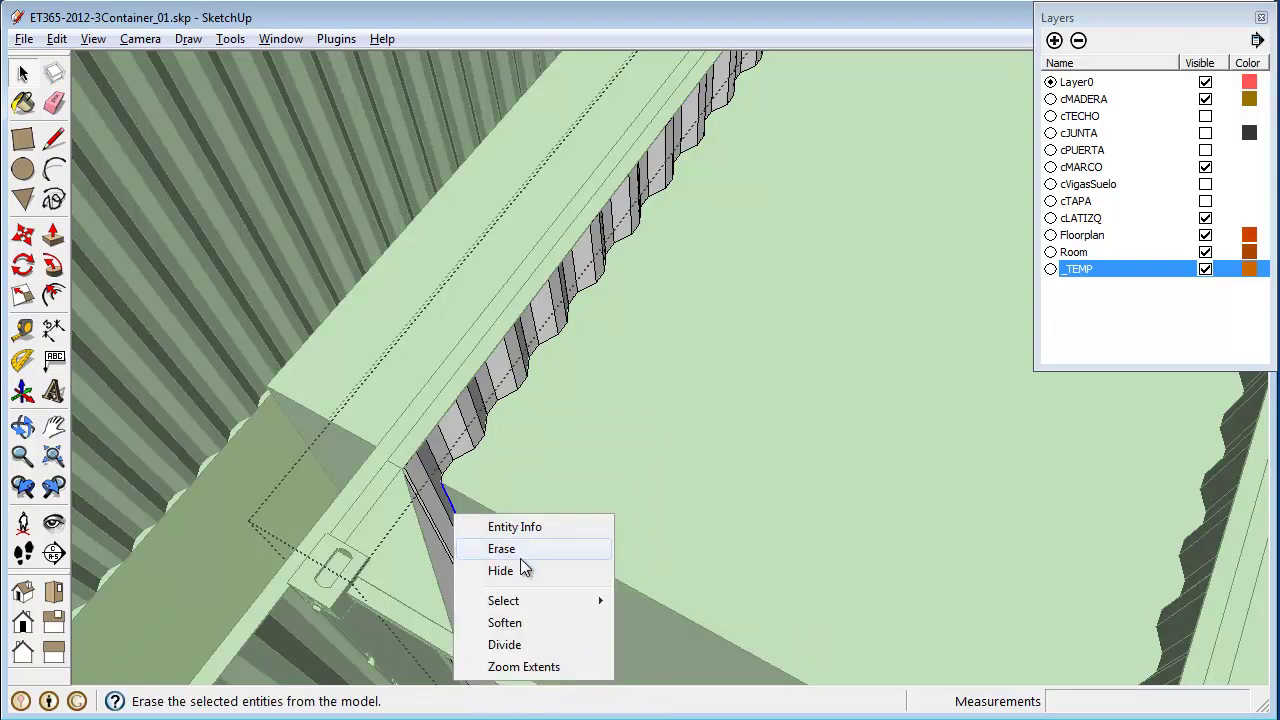
{"action": "left_click", "coordinate": [610, 462]}
{"action": "right_click", "coordinate": [610, 461]}
{"action": "mouse_move", "coordinate": [651, 565]}
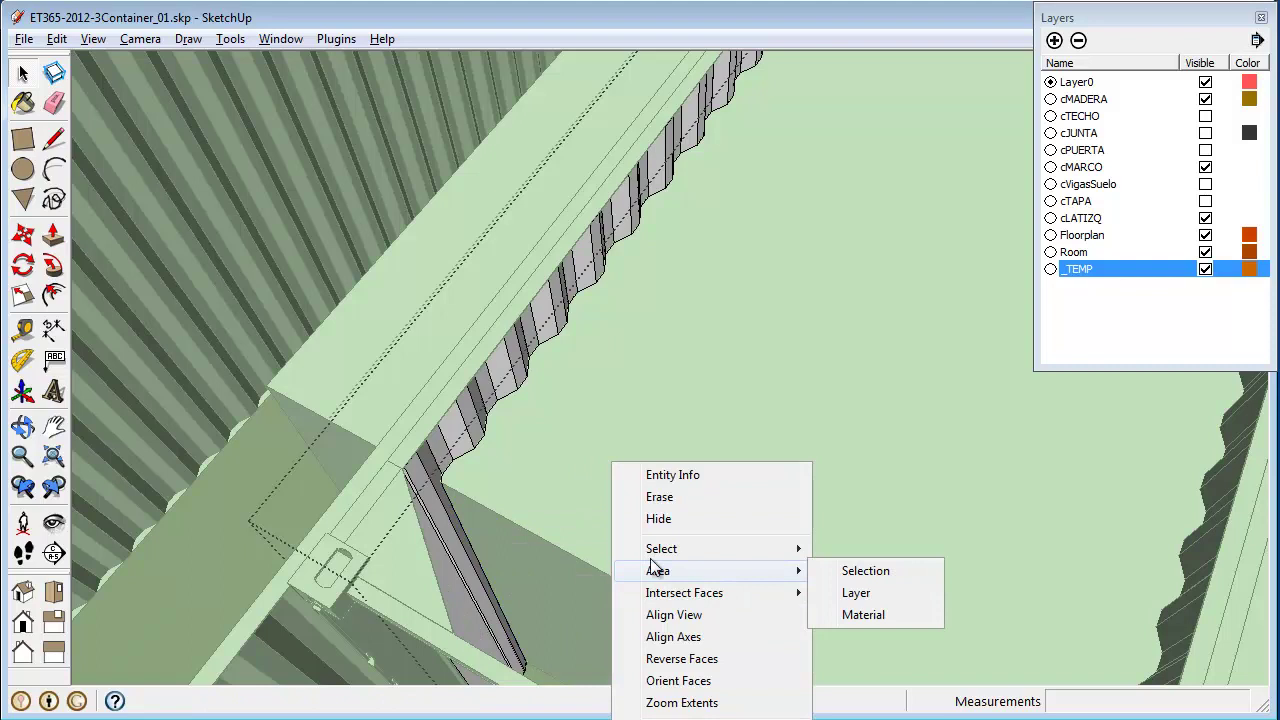
{"action": "left_click", "coordinate": [361, 288]}
{"action": "key", "text": "Delete"}
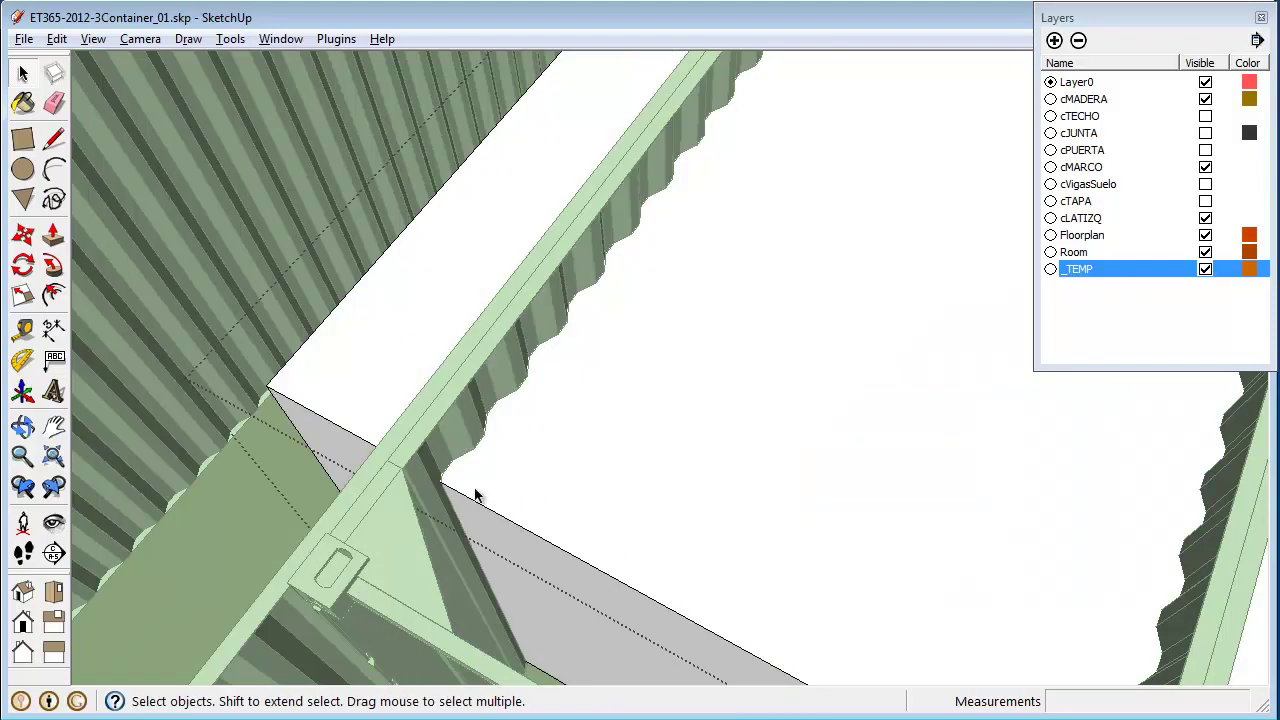
Collapse the layers panel and select the next container with its walls and rails
{"action": "middle_click_drag", "start_coordinate": [476, 496], "coordinate": [986, 243]}
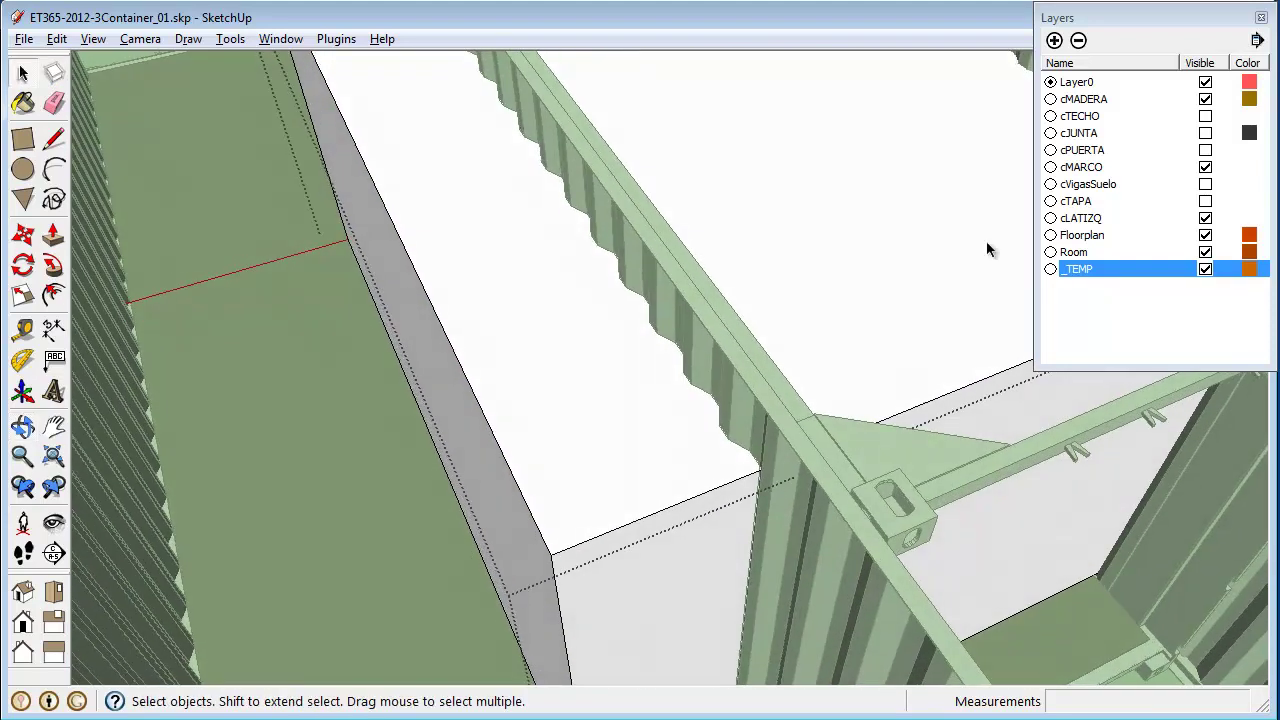
{"action": "left_click", "coordinate": [1166, 17]}
{"action": "middle_click_drag", "start_coordinate": [988, 332], "coordinate": [836, 468]}
{"action": "left_click", "coordinate": [899, 432]}
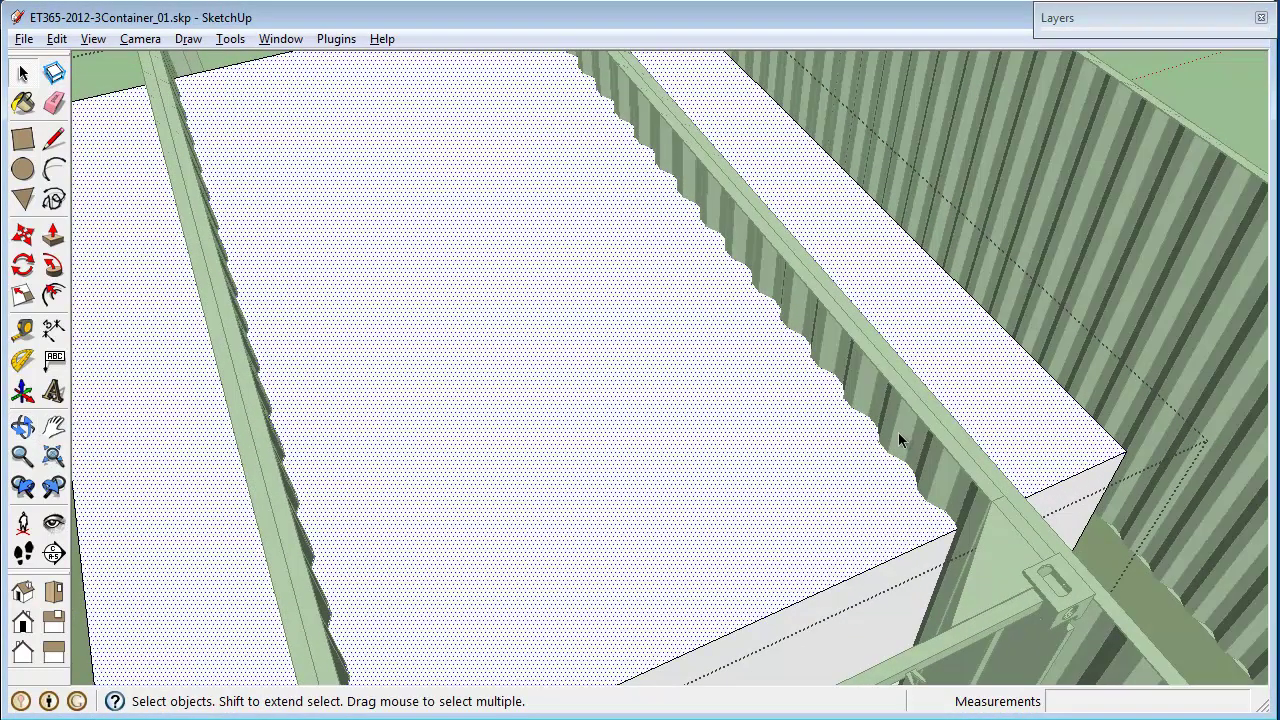
{"action": "left_click", "coordinate": [1028, 592]}
{"action": "key", "text": "ctrl+t"}
{"action": "triple_click", "coordinate": [1078, 589]}
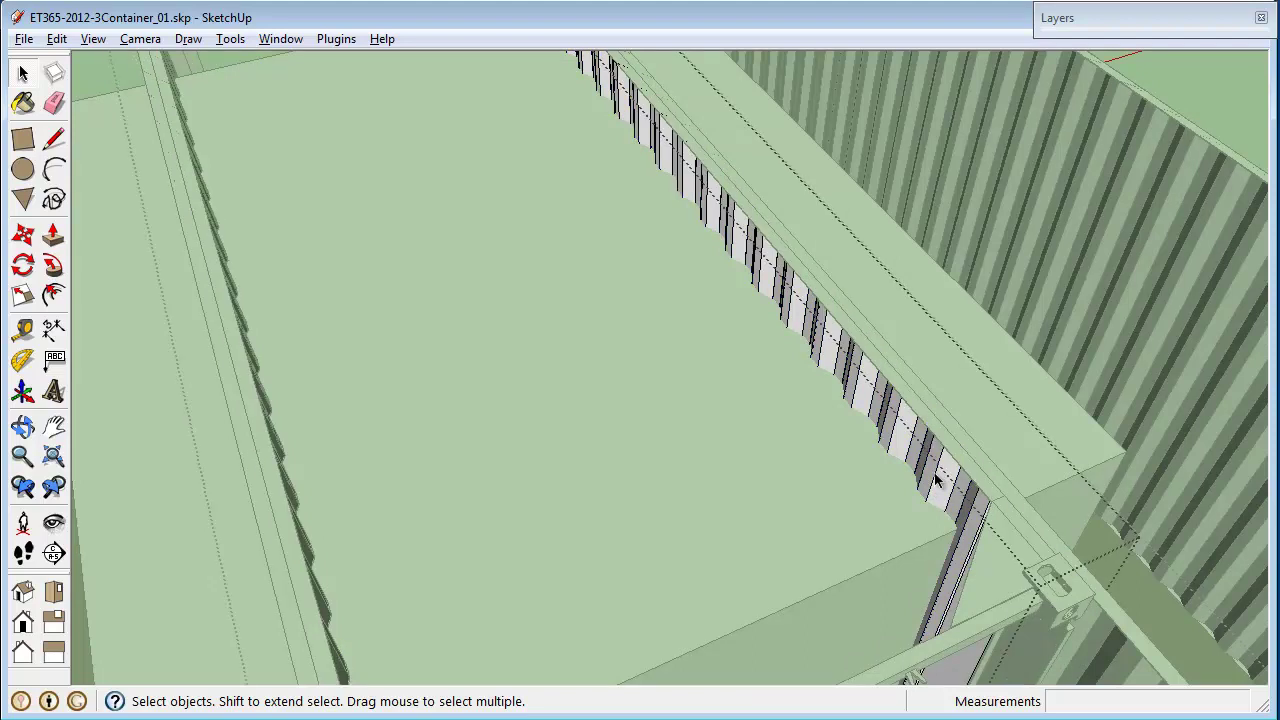
Intersect the entire corrugated wall strip with the model
{"action": "left_click", "coordinate": [937, 480]}
{"action": "triple_click", "coordinate": [937, 480]}
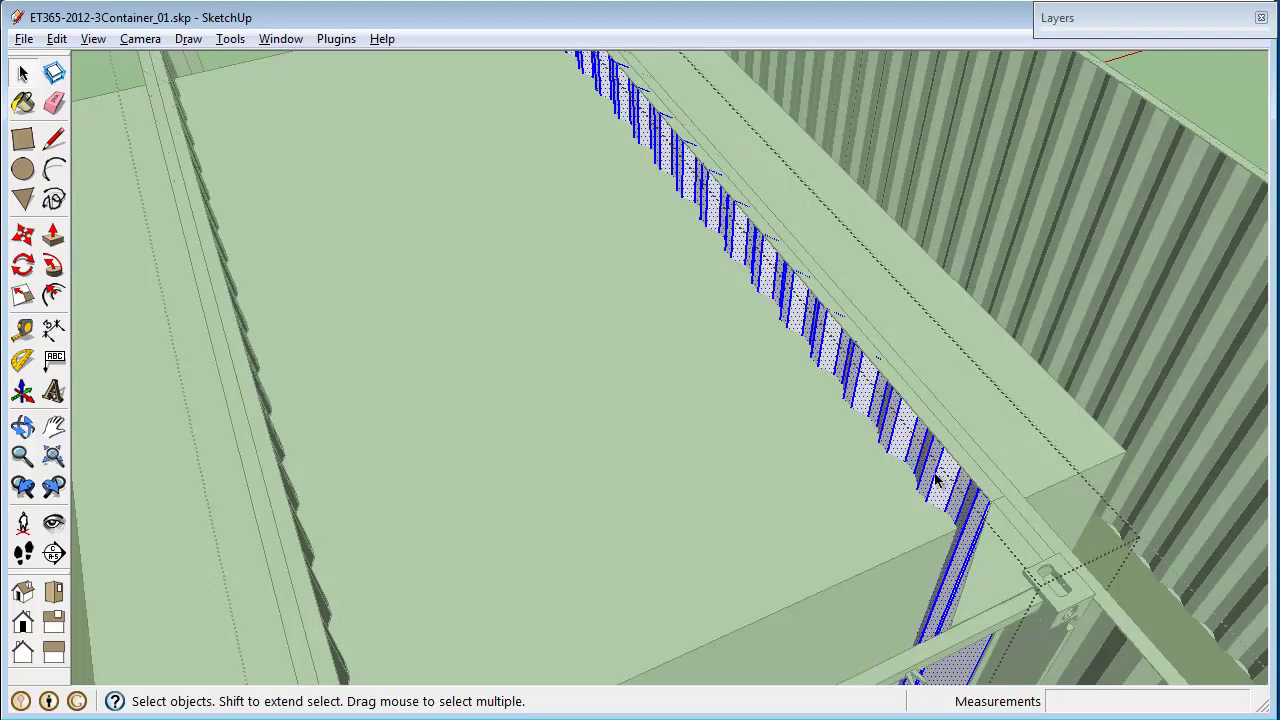
{"action": "right_click", "coordinate": [937, 480]}
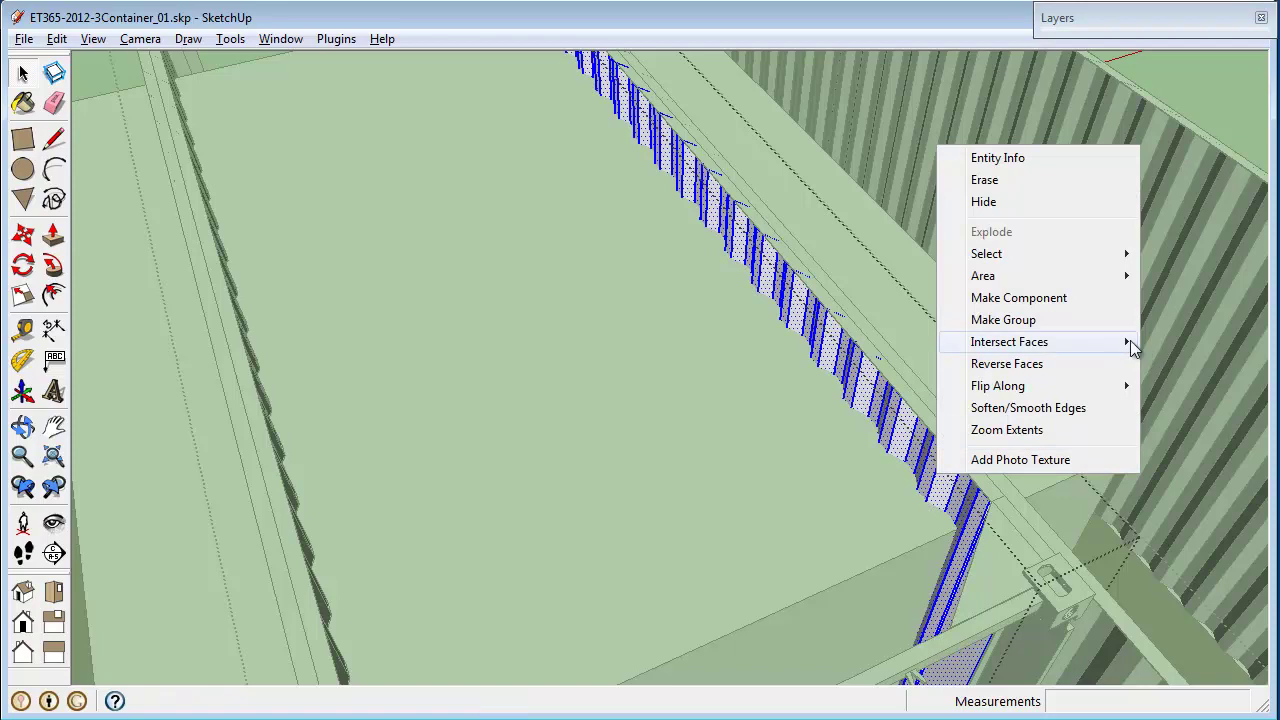
{"action": "mouse_move", "coordinate": [1130, 343]}
{"action": "left_click", "coordinate": [1195, 342]}
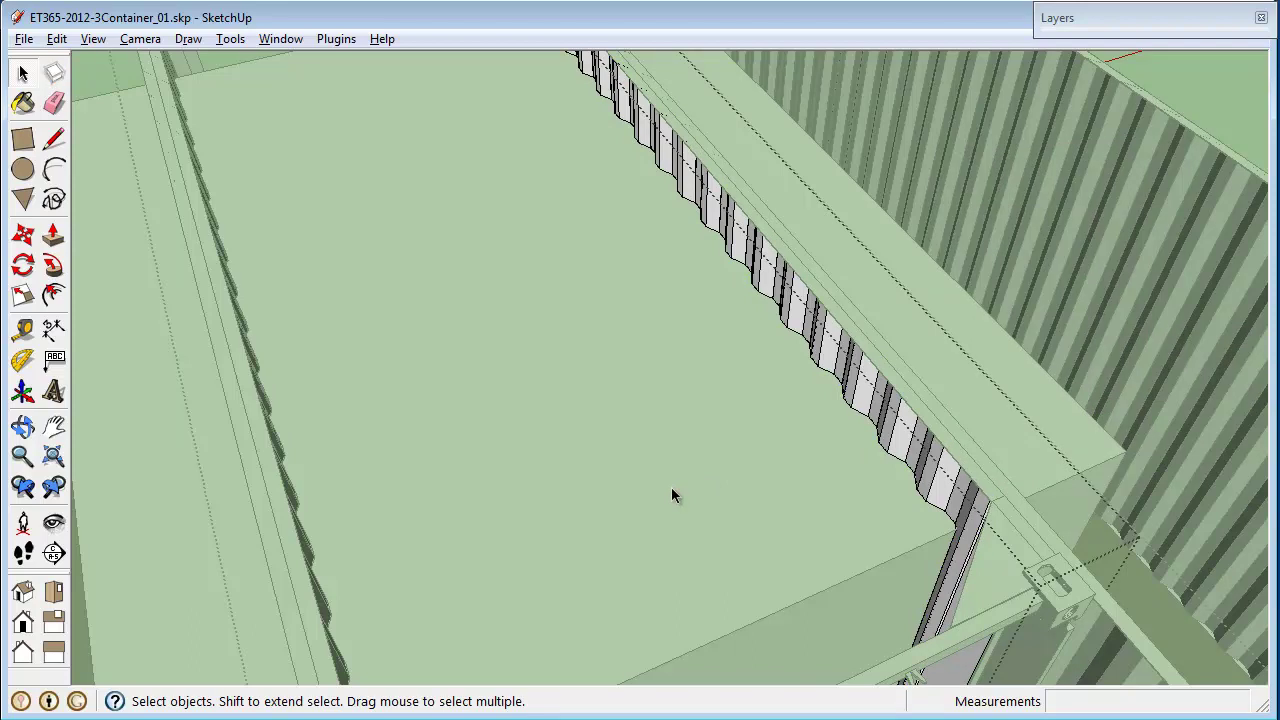
Close the edited group, select the container group and hide the _TEMP layer
{"action": "right_click", "coordinate": [671, 489]}
{"action": "left_click", "coordinate": [717, 503]}
{"action": "right_click", "coordinate": [715, 503]}
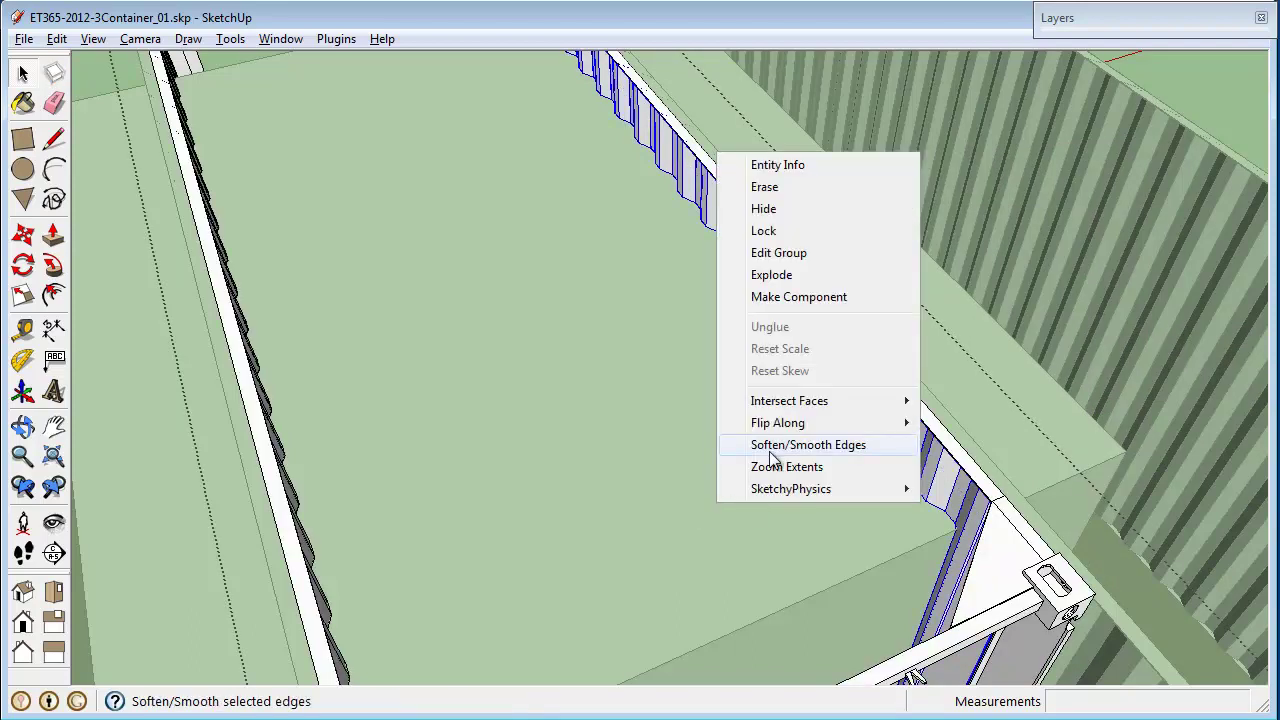
{"action": "left_click", "coordinate": [1076, 295]}
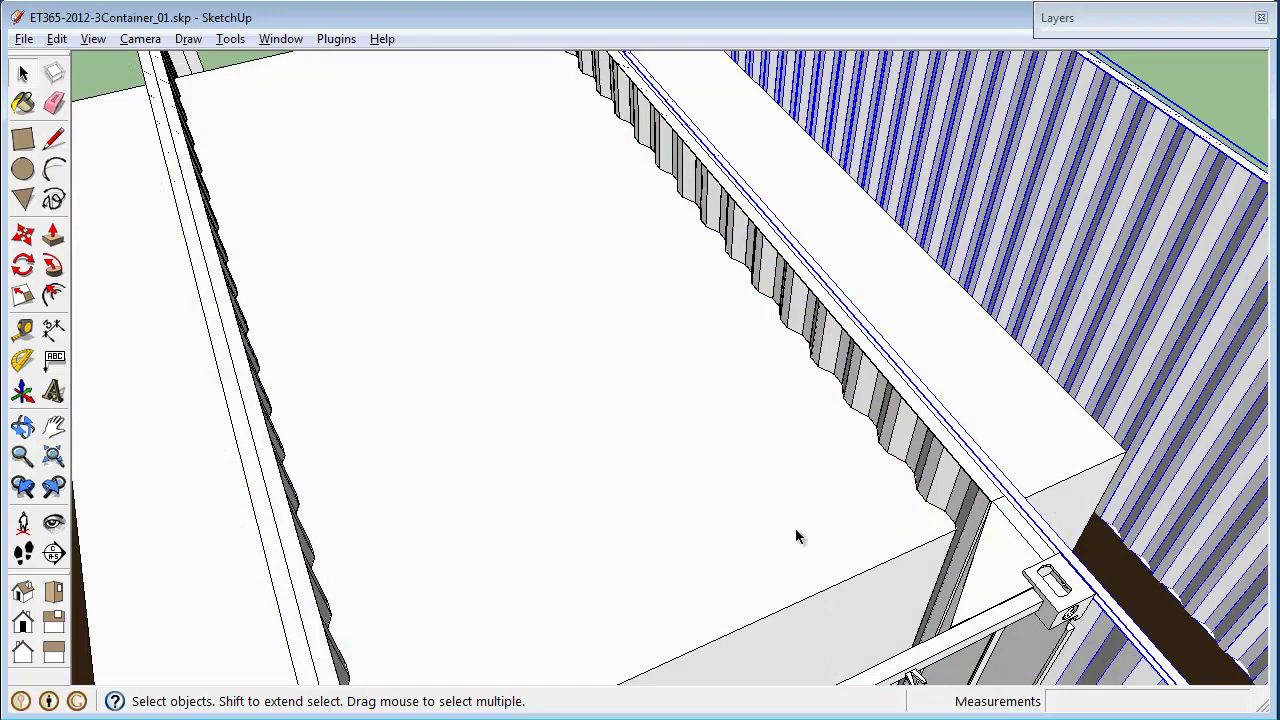
{"action": "left_click", "coordinate": [948, 352]}
{"action": "left_click", "coordinate": [1157, 16]}
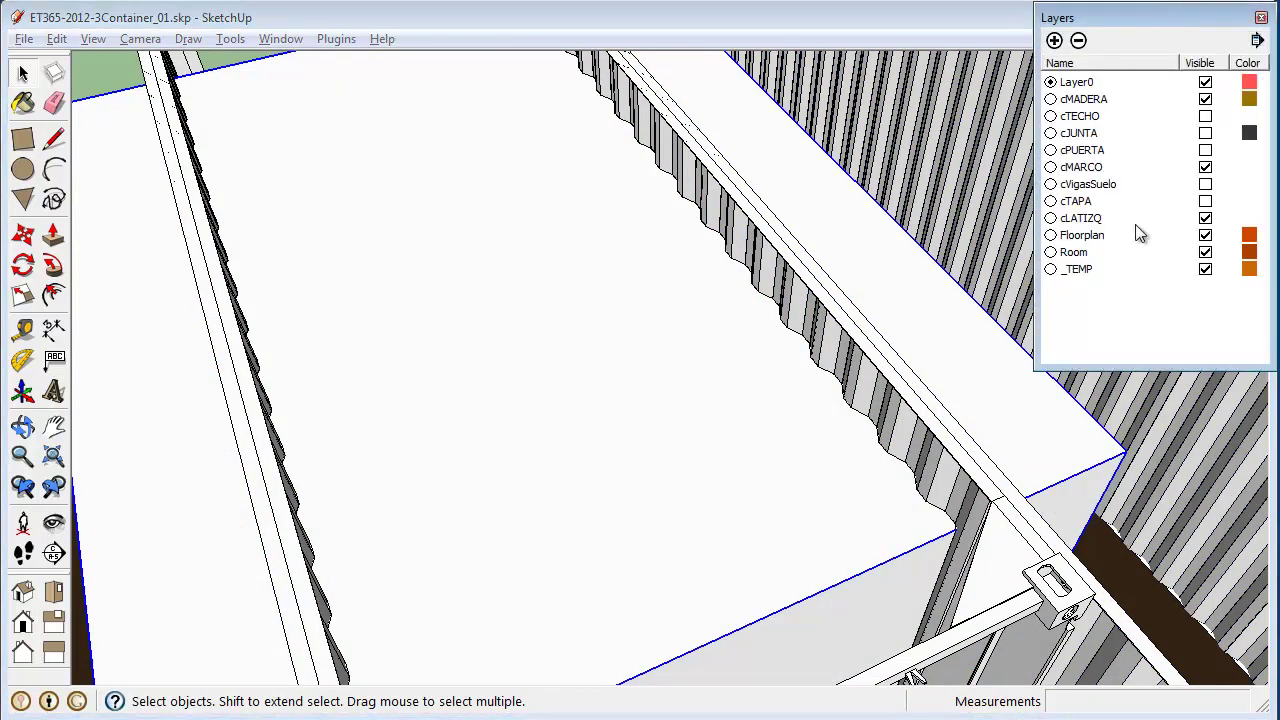
{"action": "left_click", "coordinate": [1205, 269]}
{"action": "left_click", "coordinate": [1178, 20]}
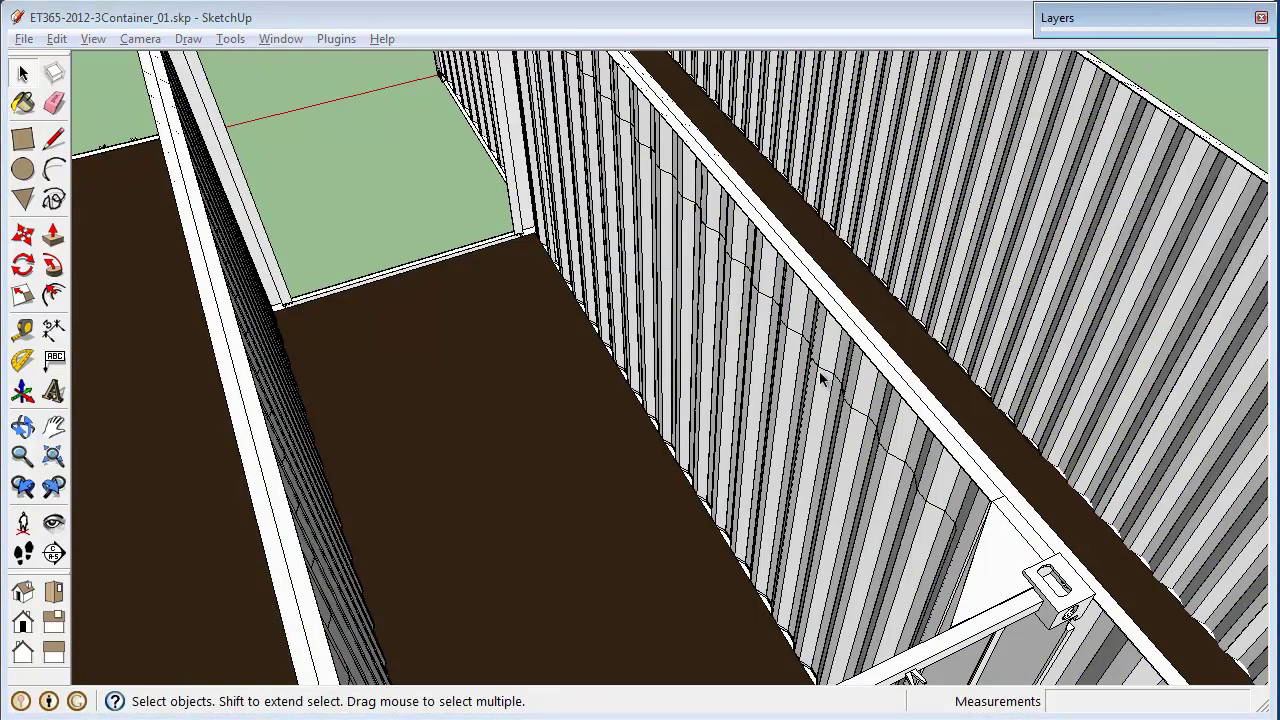
Open the container's corrugated wall group and delete a block of faces inside the cut lines
{"action": "double_click", "coordinate": [781, 416]}
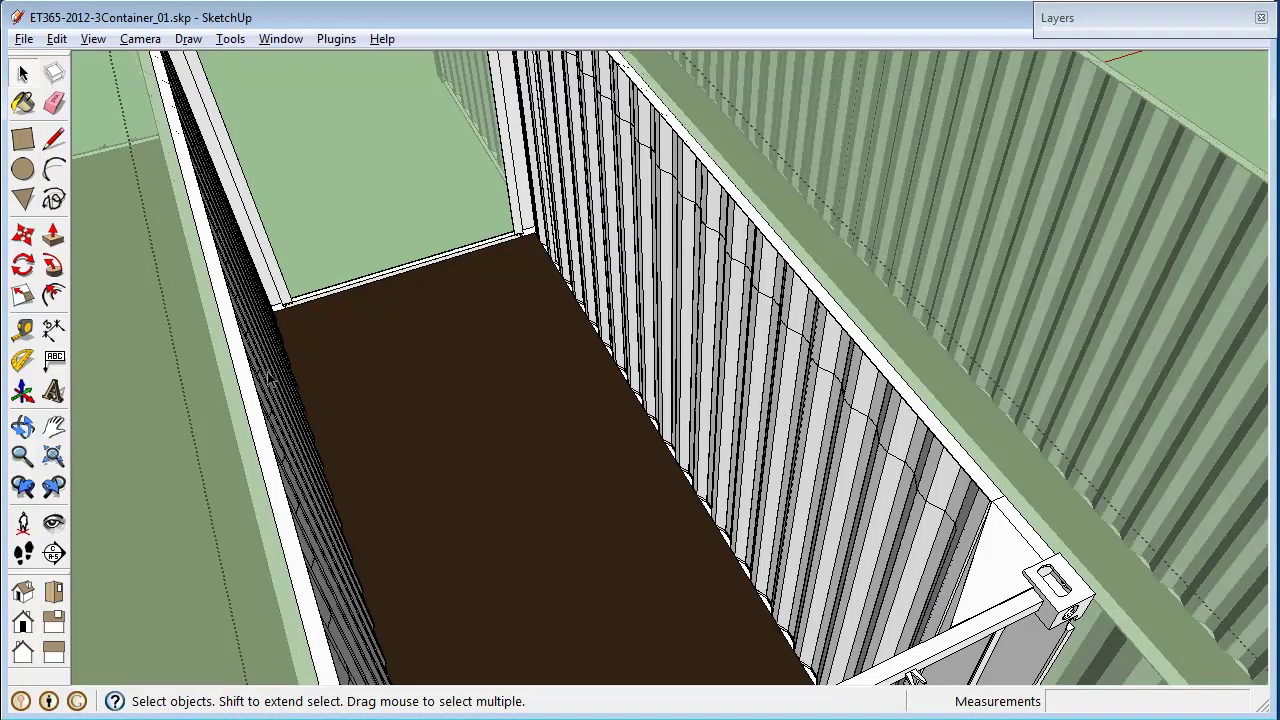
{"action": "double_click", "coordinate": [690, 330]}
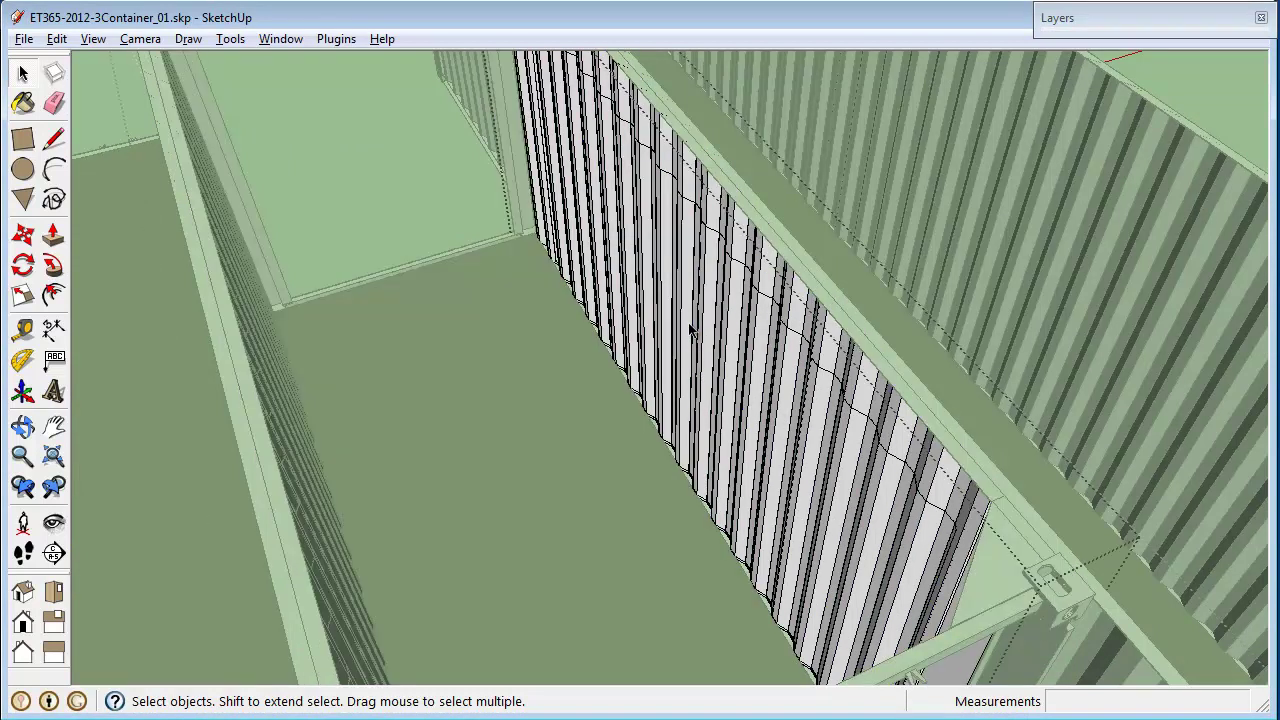
{"action": "left_click", "coordinate": [690, 330]}
{"action": "middle_click_drag", "start_coordinate": [680, 385], "coordinate": [965, 403]}
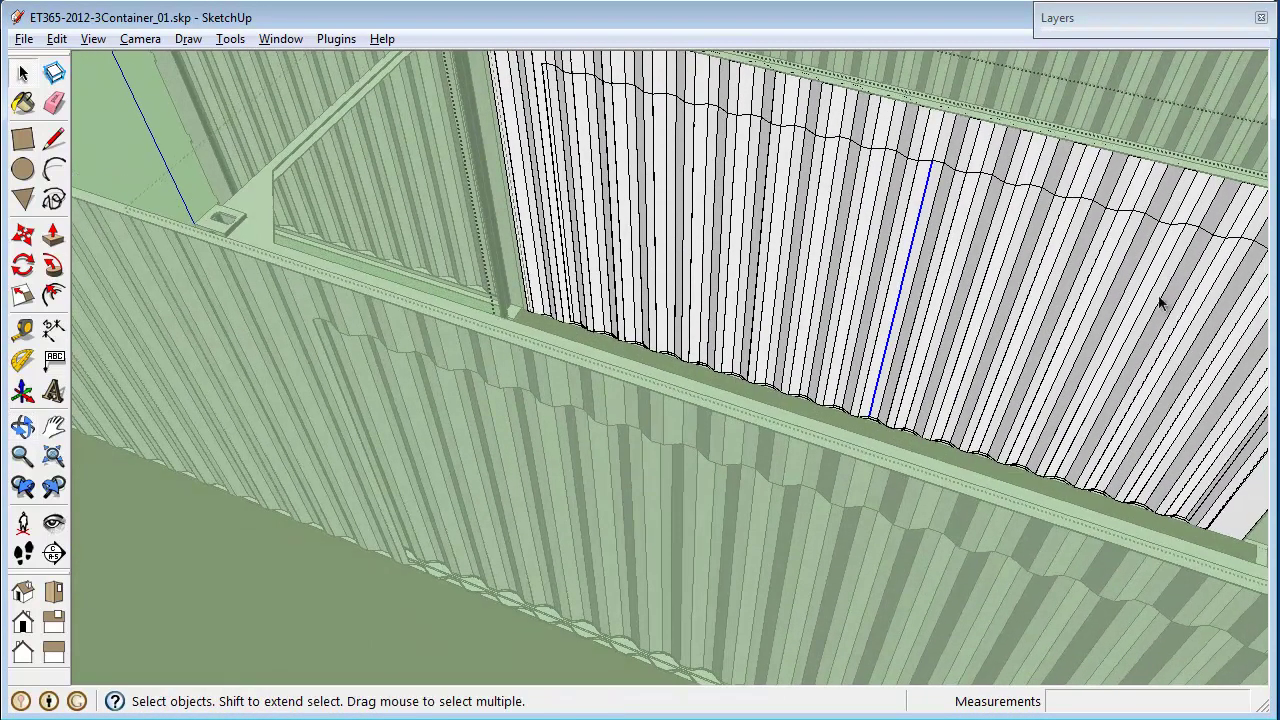
{"action": "triple_click", "coordinate": [676, 255]}
{"action": "key", "text": "Delete"}
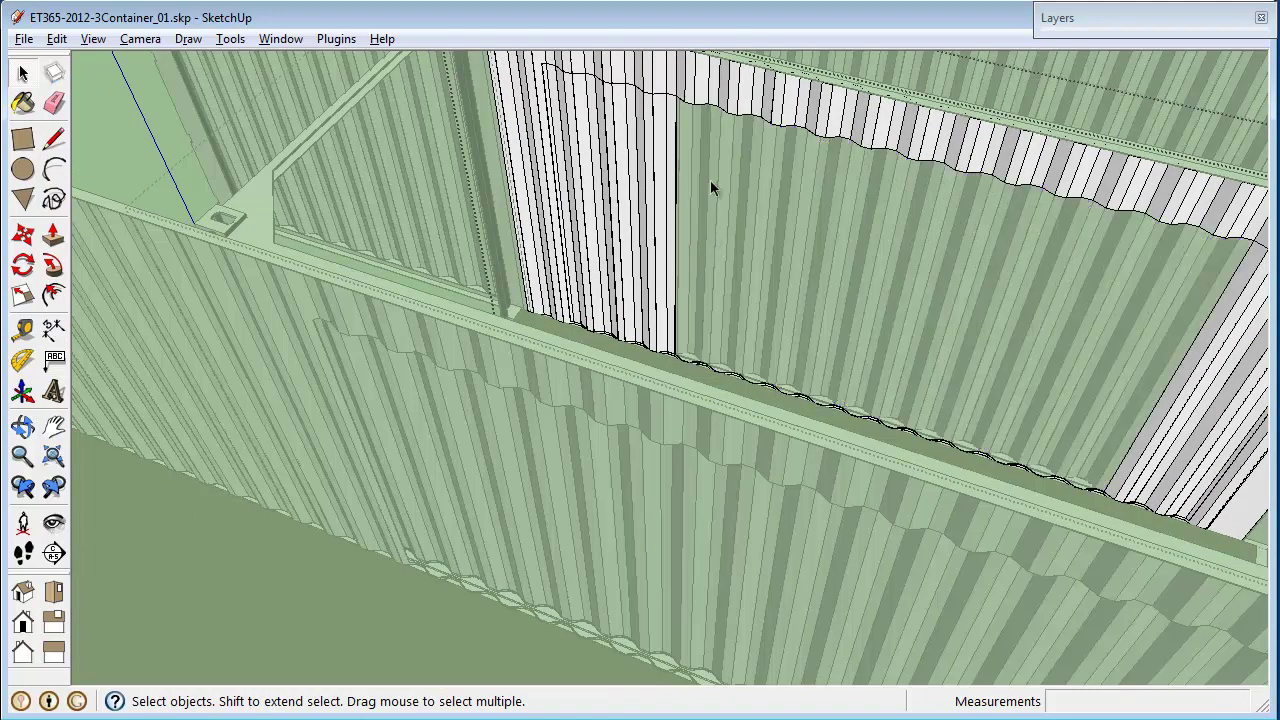
Delete the remaining wall faces in the opening and the two thin strips at the pillar
{"action": "left_click_drag", "start_coordinate": [712, 183], "coordinate": [571, 243]}
{"action": "key", "text": "Delete"}
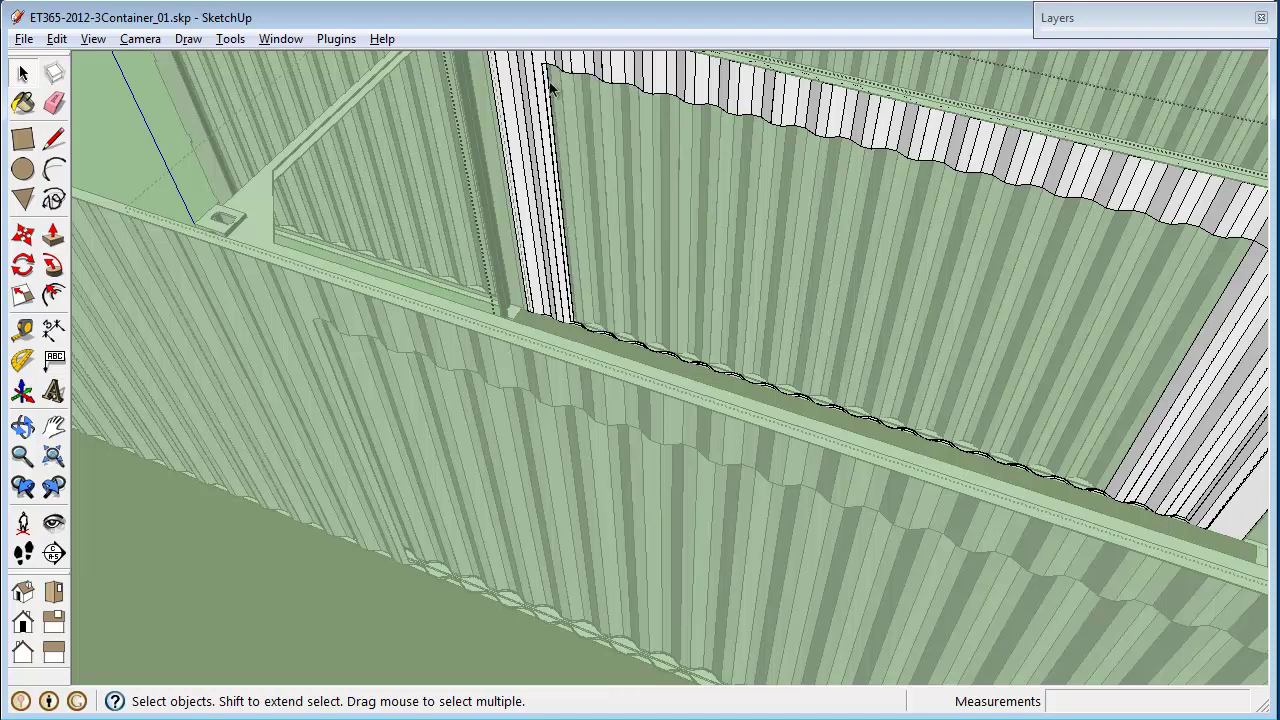
{"action": "left_click", "coordinate": [549, 89]}
{"action": "key", "text": "Delete"}
{"action": "left_click", "coordinate": [549, 90]}
{"action": "key", "text": "Delete"}
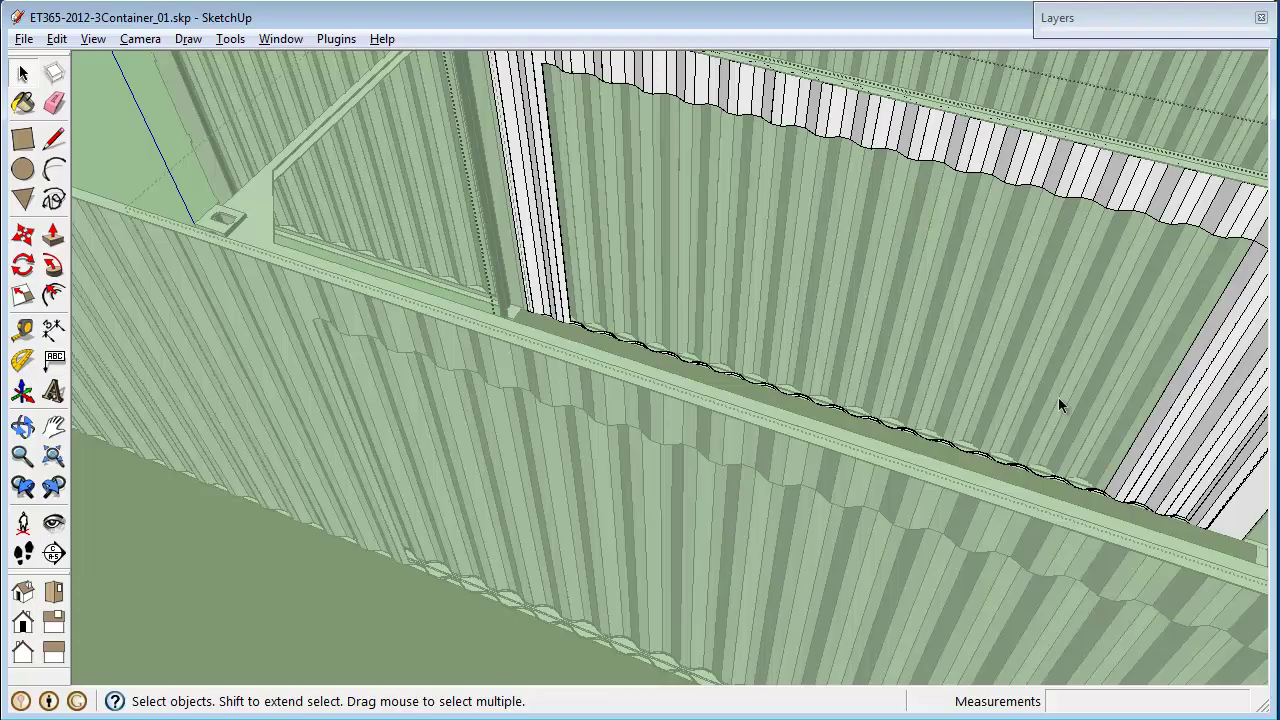
Remove the strip of corrugated faces beside the opening and check it from another angle
{"action": "key", "text": "h"}
{"action": "left_click_drag", "start_coordinate": [1060, 396], "coordinate": [817, 442]}
{"action": "key", "text": "o"}
{"action": "scroll", "coordinate": [930, 390], "scroll_direction": "up", "scroll_amount": 5}
{"action": "key", "text": "space"}
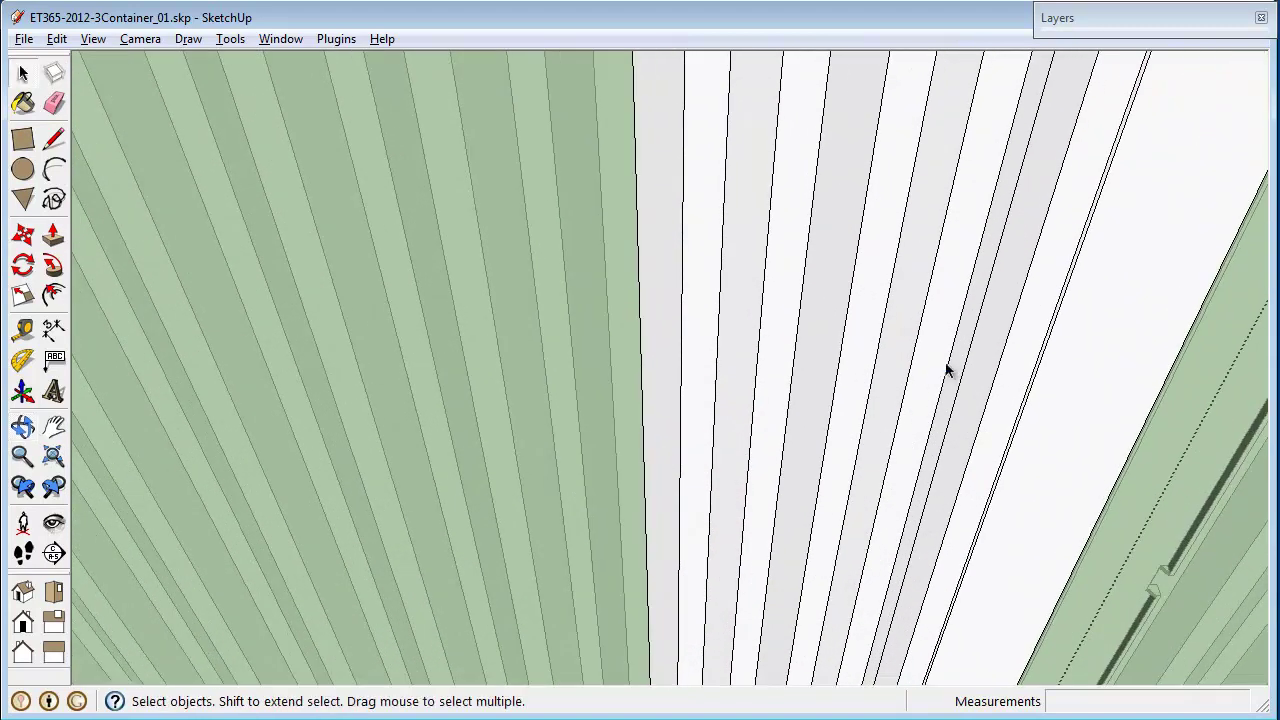
{"action": "left_click_drag", "start_coordinate": [945, 368], "coordinate": [638, 459]}
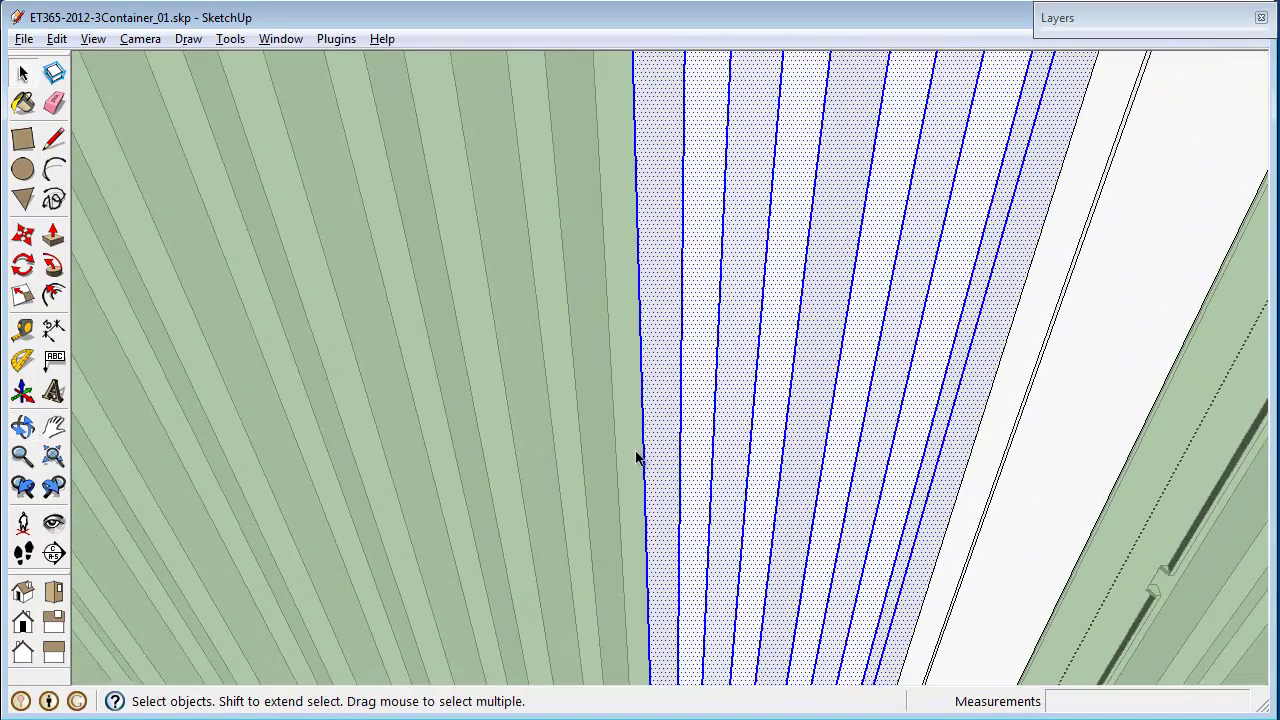
{"action": "scroll", "coordinate": [636, 455], "scroll_direction": "down", "scroll_amount": 4}
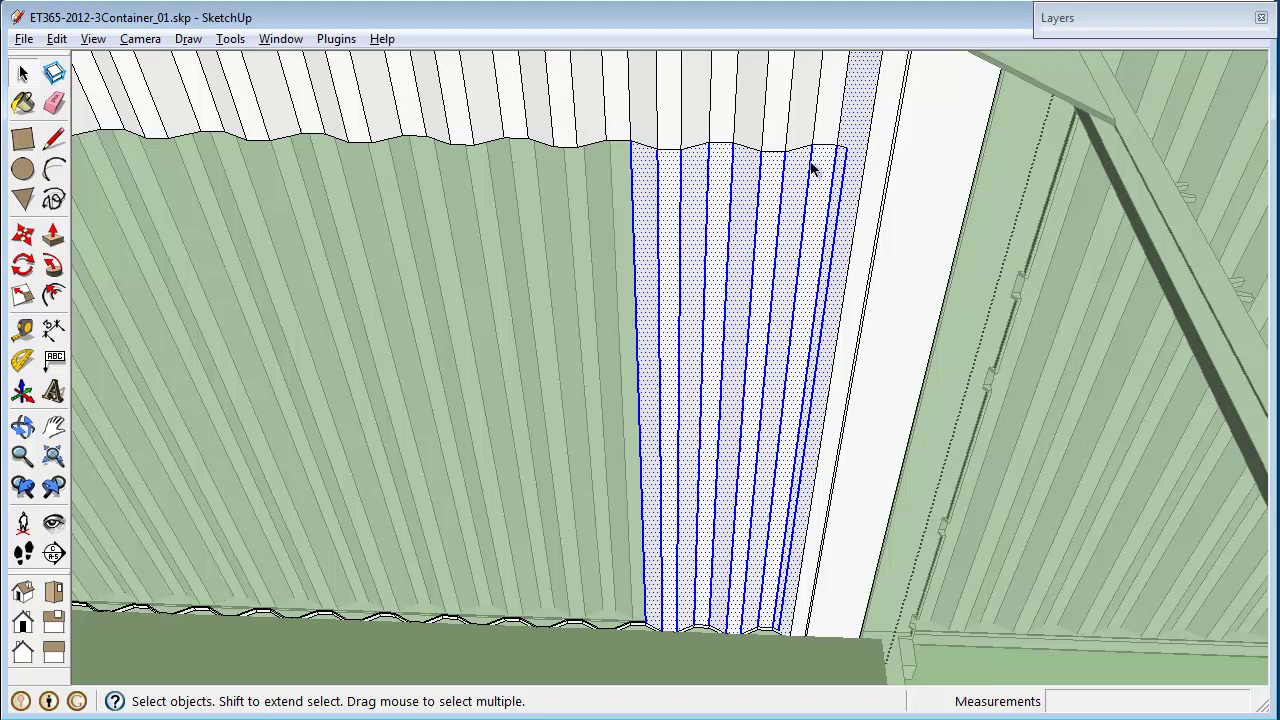
{"action": "left_click", "coordinate": [811, 168]}
{"action": "left_click_drag", "start_coordinate": [612, 271], "coordinate": [611, 272]}
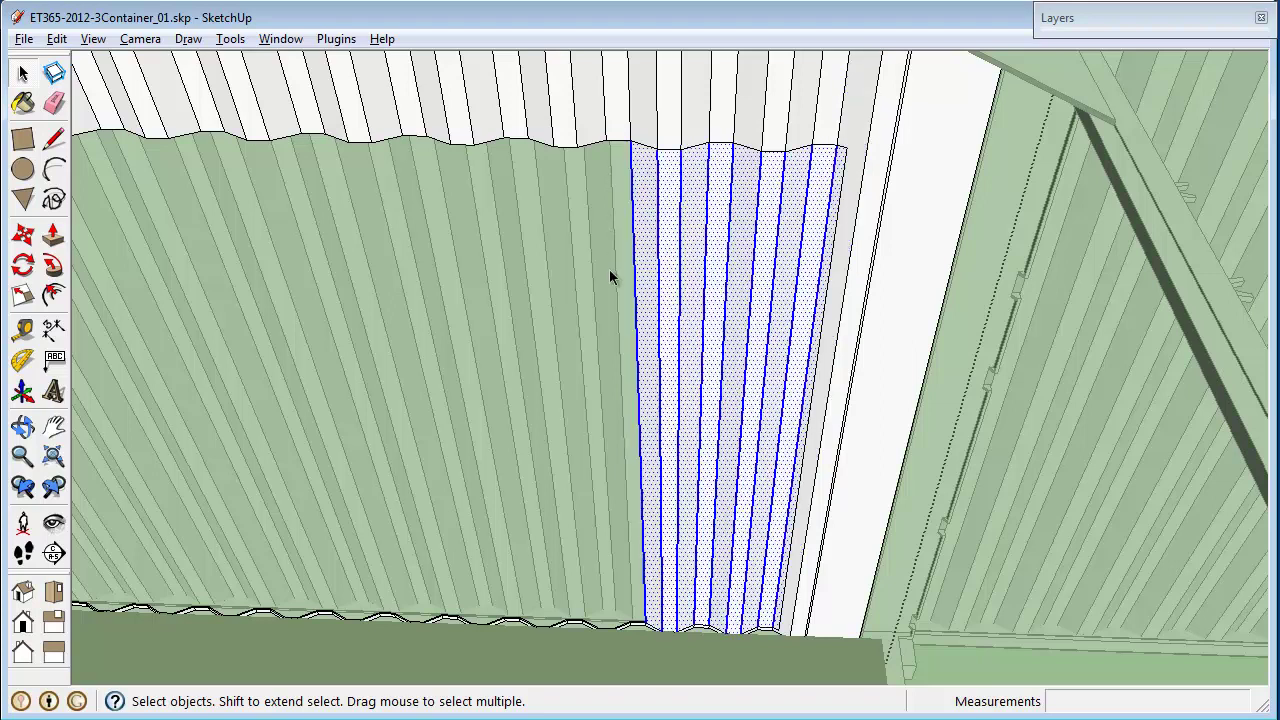
{"action": "key", "text": "ctrl+t"}
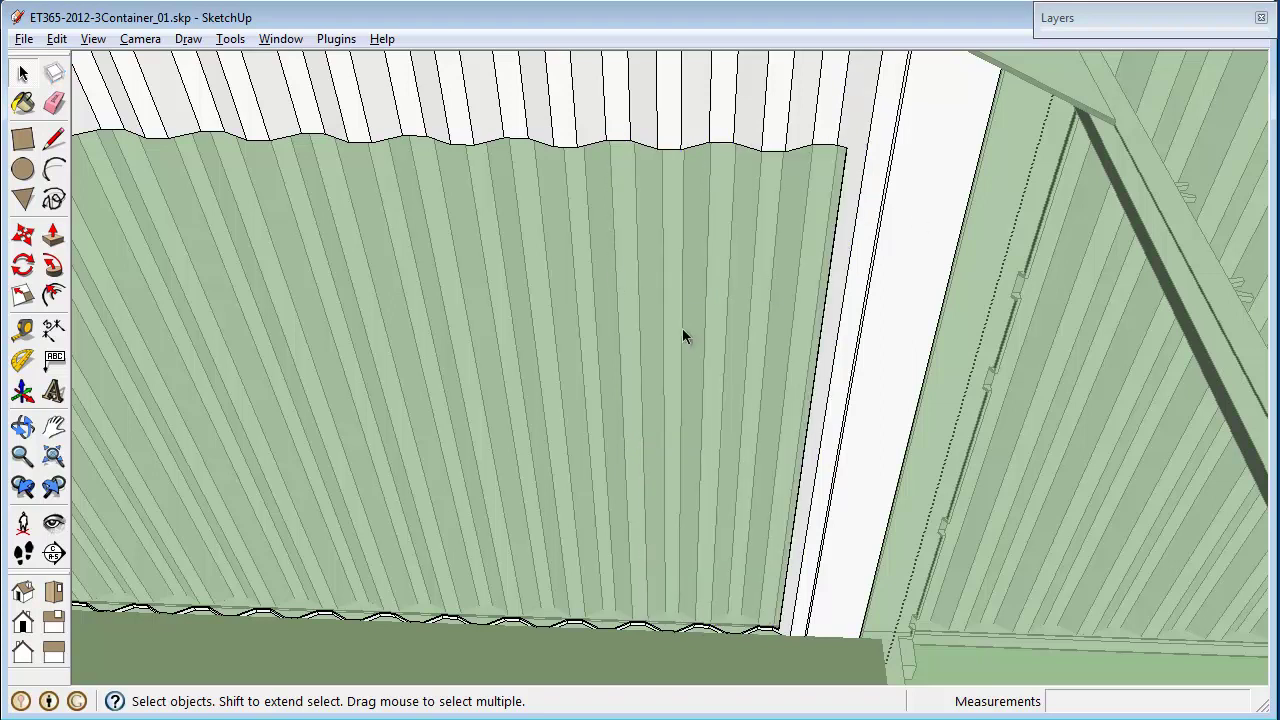
{"action": "middle_click_drag", "start_coordinate": [683, 336], "coordinate": [905, 397]}
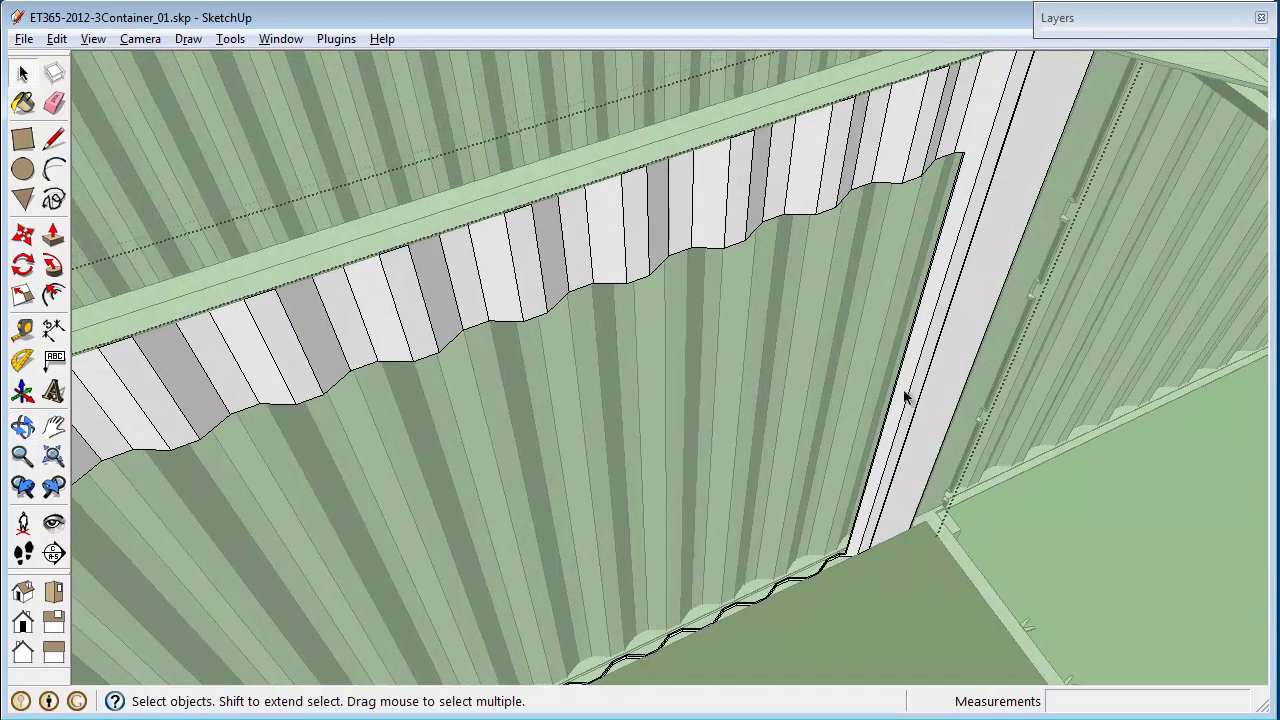
Close the edited group and orbit over the containers to look inside
{"action": "right_click", "coordinate": [914, 390]}
{"action": "right_click", "coordinate": [680, 367]}
{"action": "left_click", "coordinate": [717, 376]}
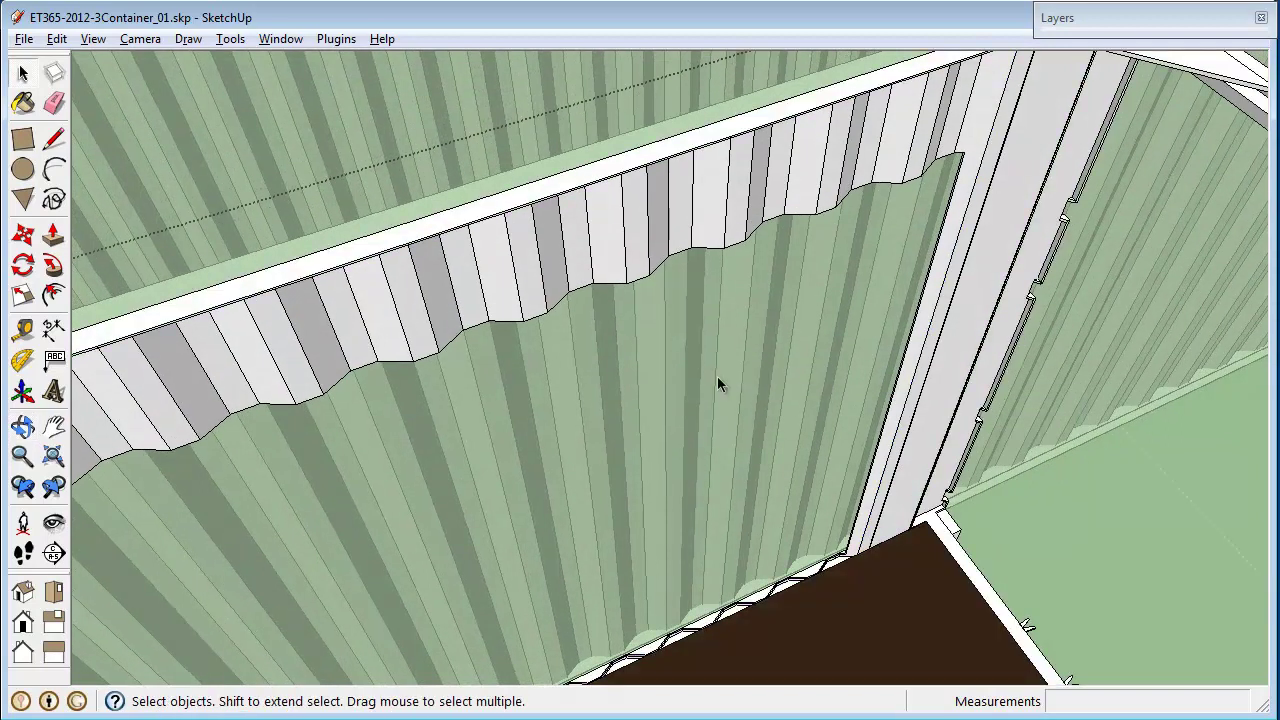
{"action": "middle_click_drag", "start_coordinate": [866, 351], "coordinate": [640, 509]}
{"action": "right_click", "coordinate": [802, 434]}
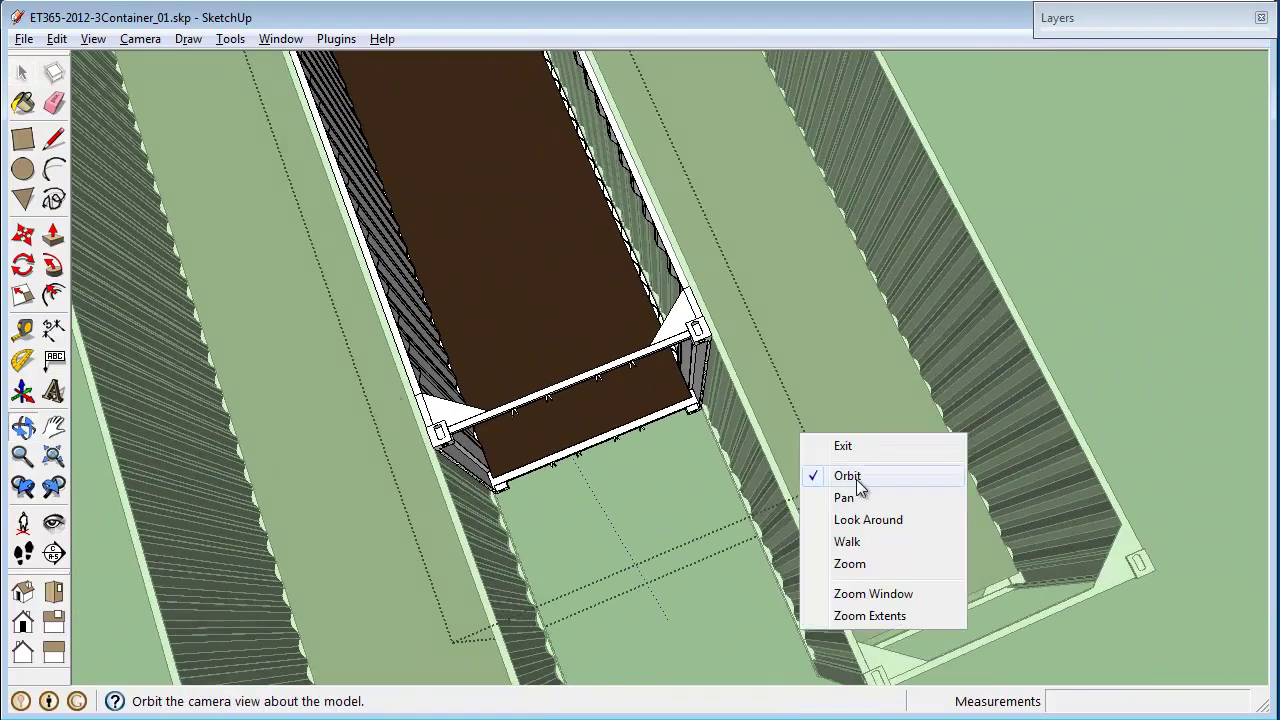
{"action": "left_click", "coordinate": [900, 478]}
{"action": "left_click_drag", "start_coordinate": [895, 488], "coordinate": [523, 237]}
{"action": "left_click_drag", "start_coordinate": [854, 191], "coordinate": [686, 464]}
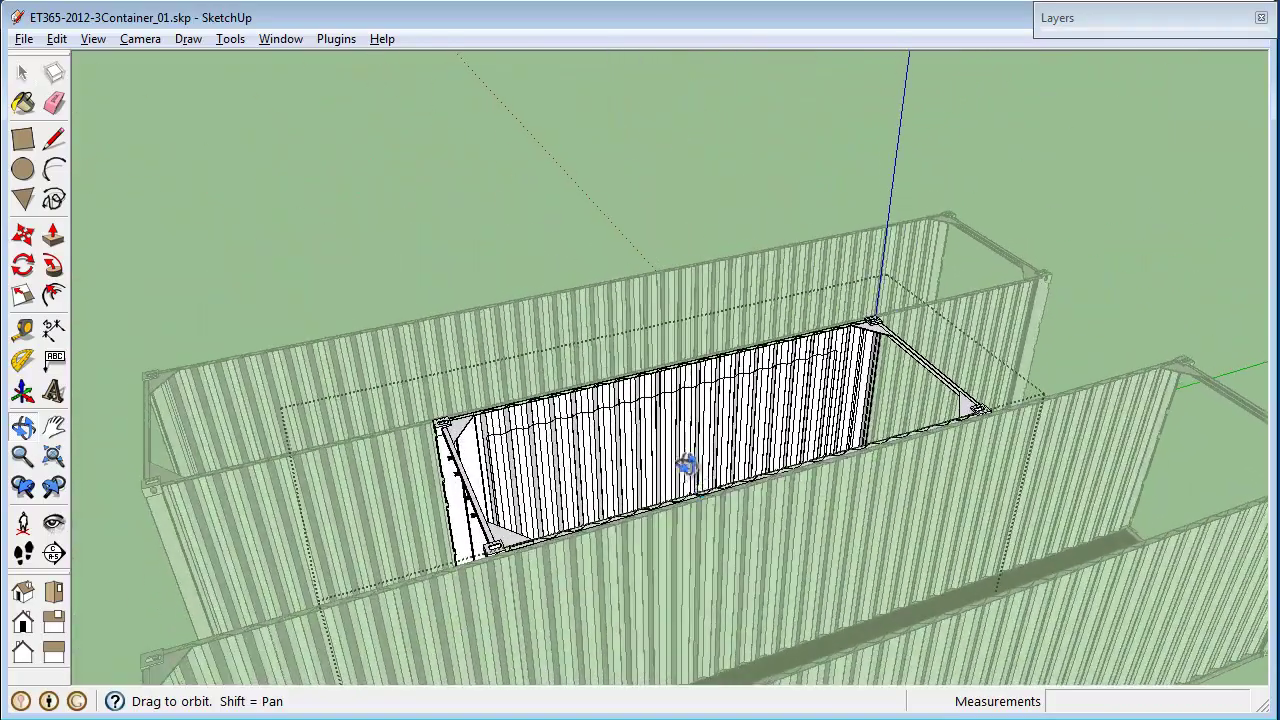
{"action": "scroll", "coordinate": [686, 464], "scroll_direction": "up", "scroll_amount": 6}
{"action": "key", "text": "space"}
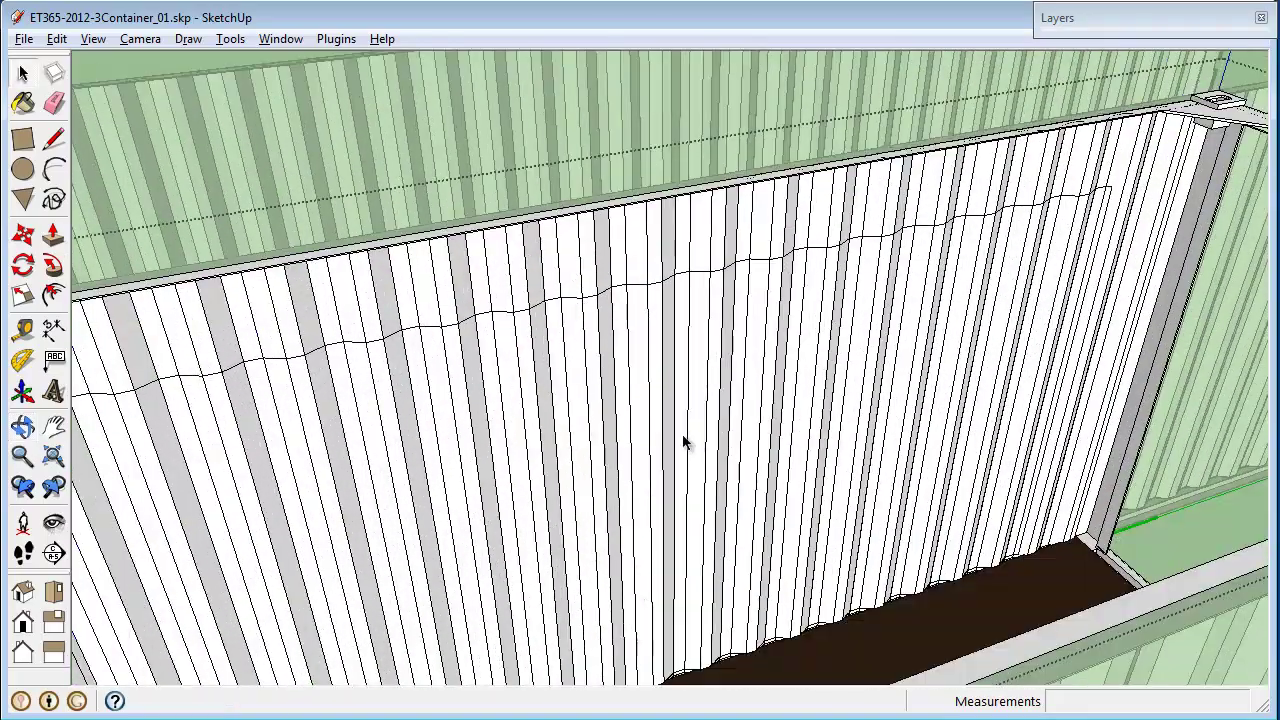
Crossing-select the wall panels across the container wall and delete them
{"action": "triple_click", "coordinate": [684, 443]}
{"action": "key", "text": "Escape"}
{"action": "left_click", "coordinate": [686, 443]}
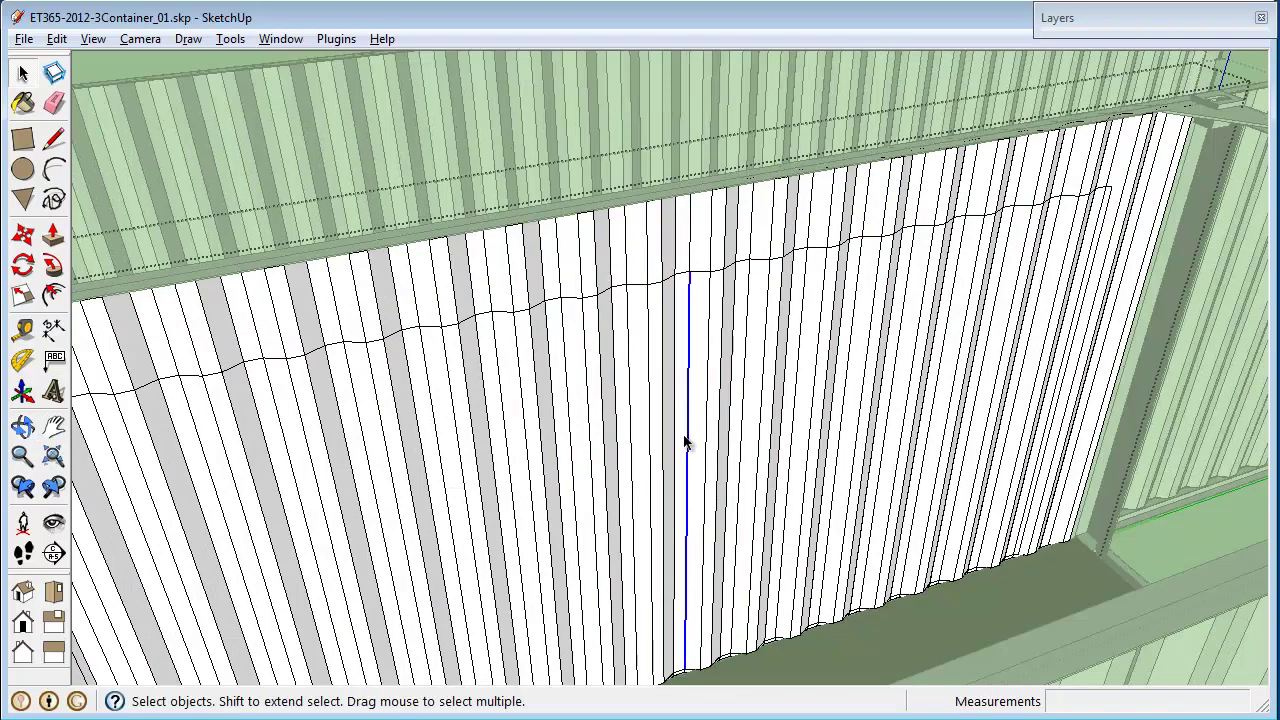
{"action": "middle_click_drag", "start_coordinate": [795, 447], "coordinate": [891, 423]}
{"action": "left_click_drag", "start_coordinate": [1022, 305], "coordinate": [277, 523]}
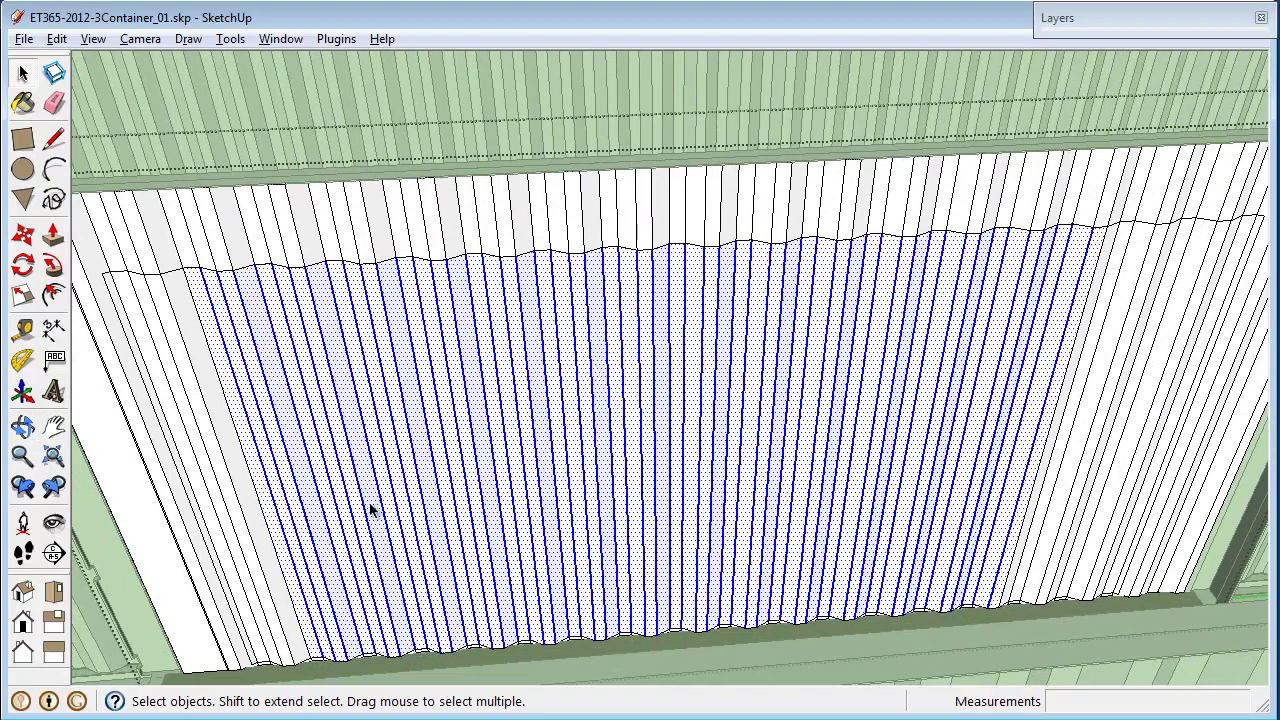
{"action": "key", "text": "Delete"}
Delete the leftover panels along the opening's edges, undoing a stray edge deletion
{"action": "left_click_drag", "start_coordinate": [198, 378], "coordinate": [170, 415]}
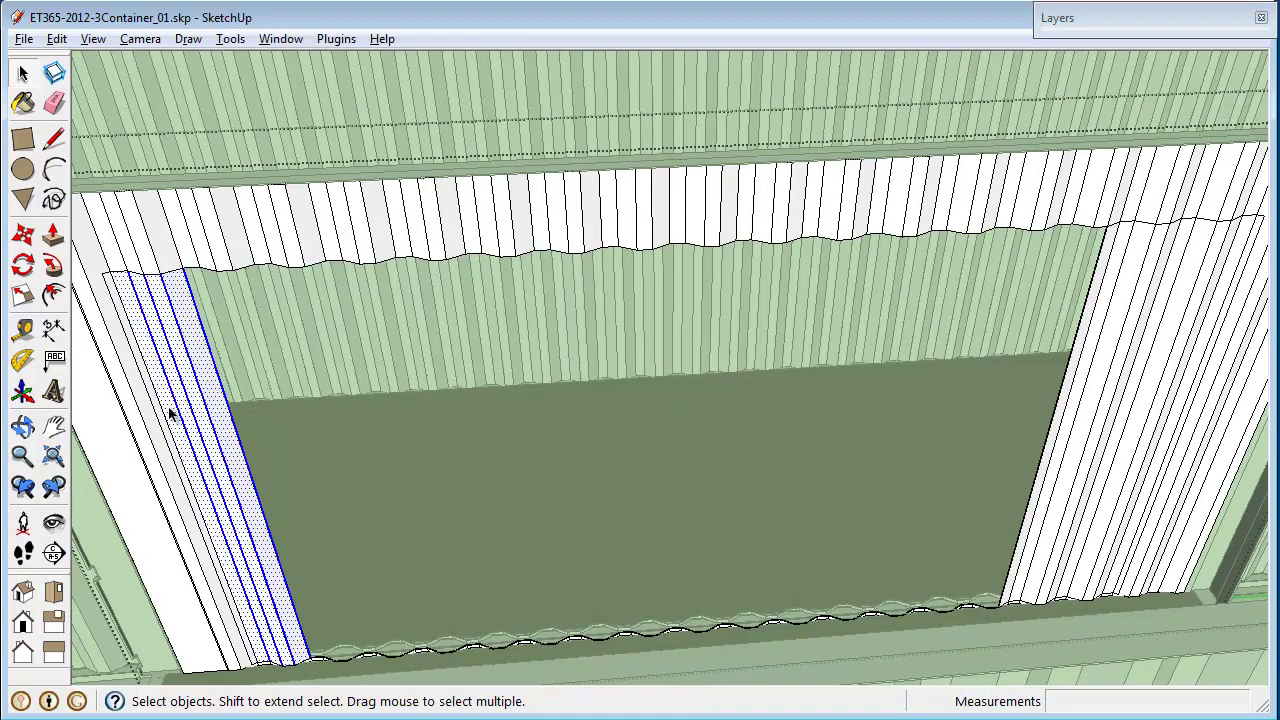
{"action": "key", "text": "Delete"}
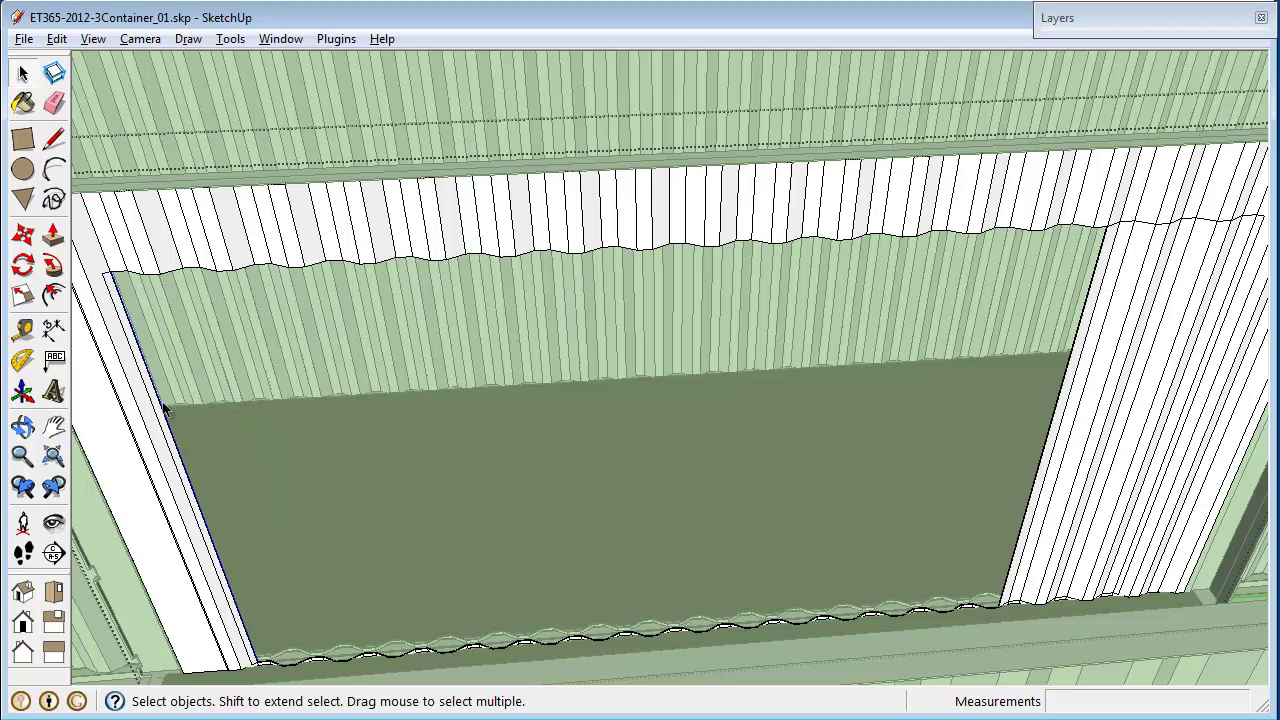
{"action": "key", "text": "Delete"}
{"action": "key", "text": "ctrl+z"}
{"action": "key", "text": "ctrl+z"}
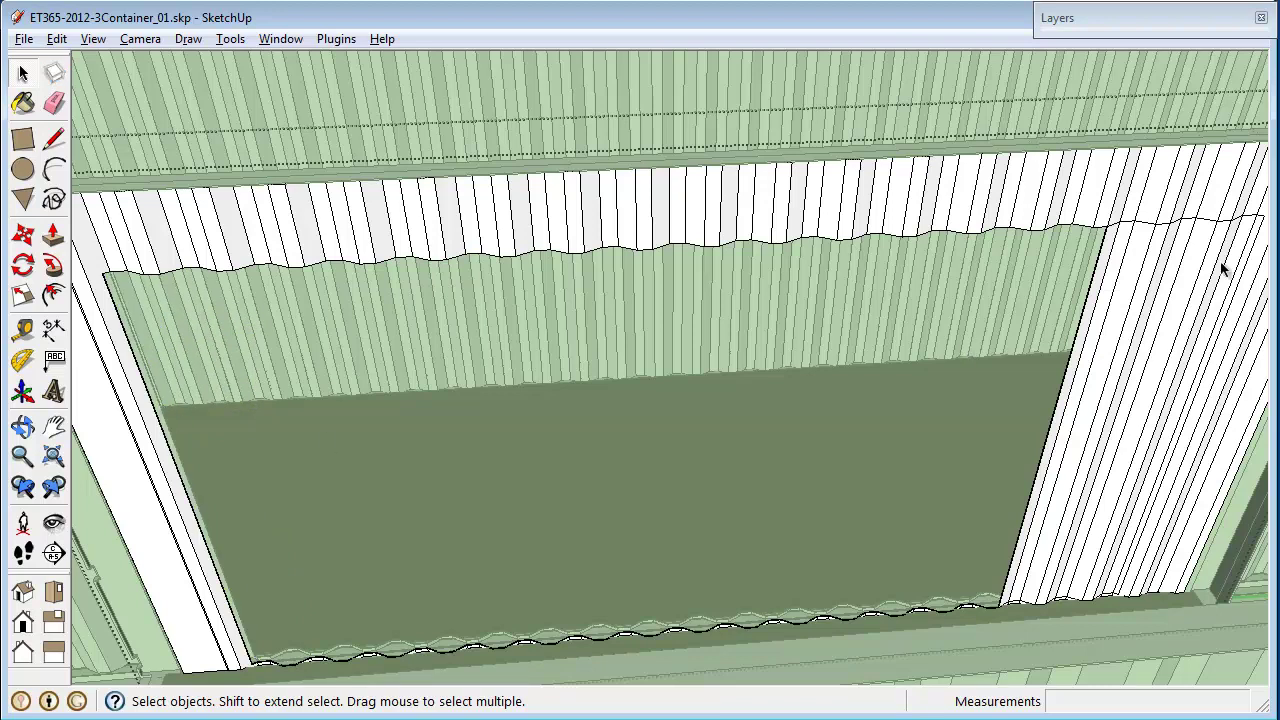
{"action": "left_click_drag", "start_coordinate": [1234, 248], "coordinate": [1105, 300]}
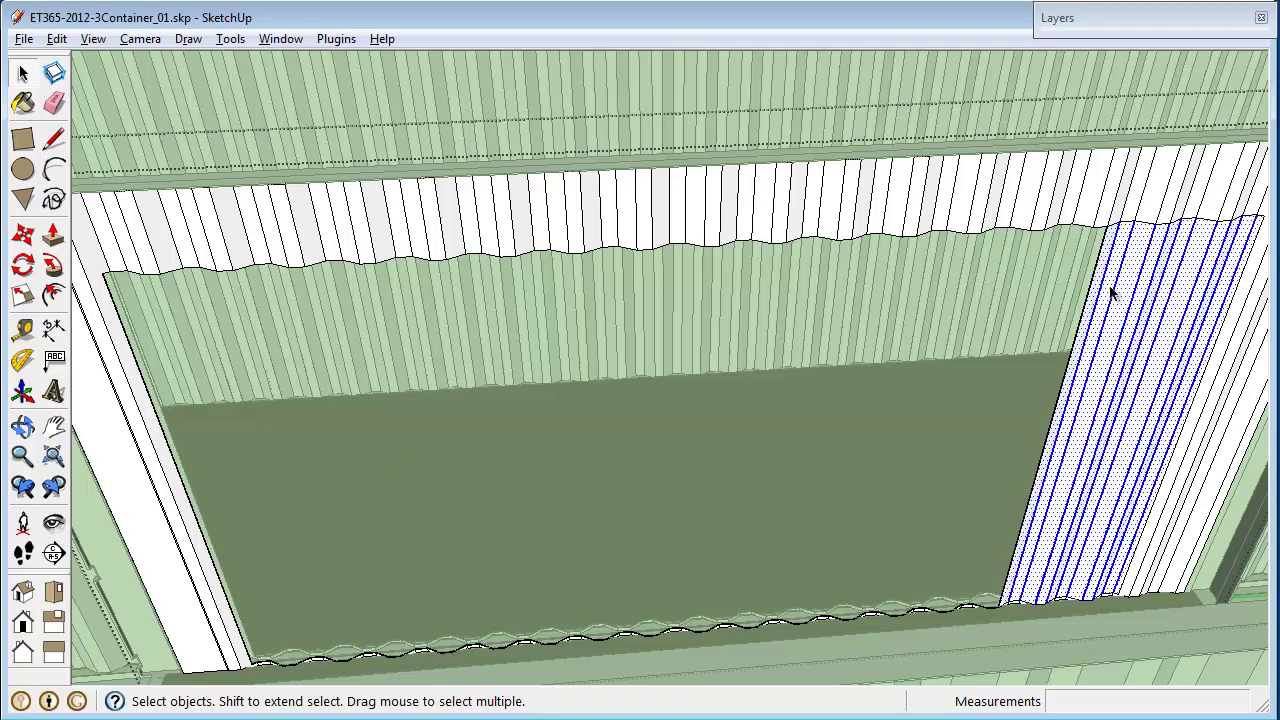
{"action": "key", "text": "Delete"}
{"action": "key", "text": "Delete"}
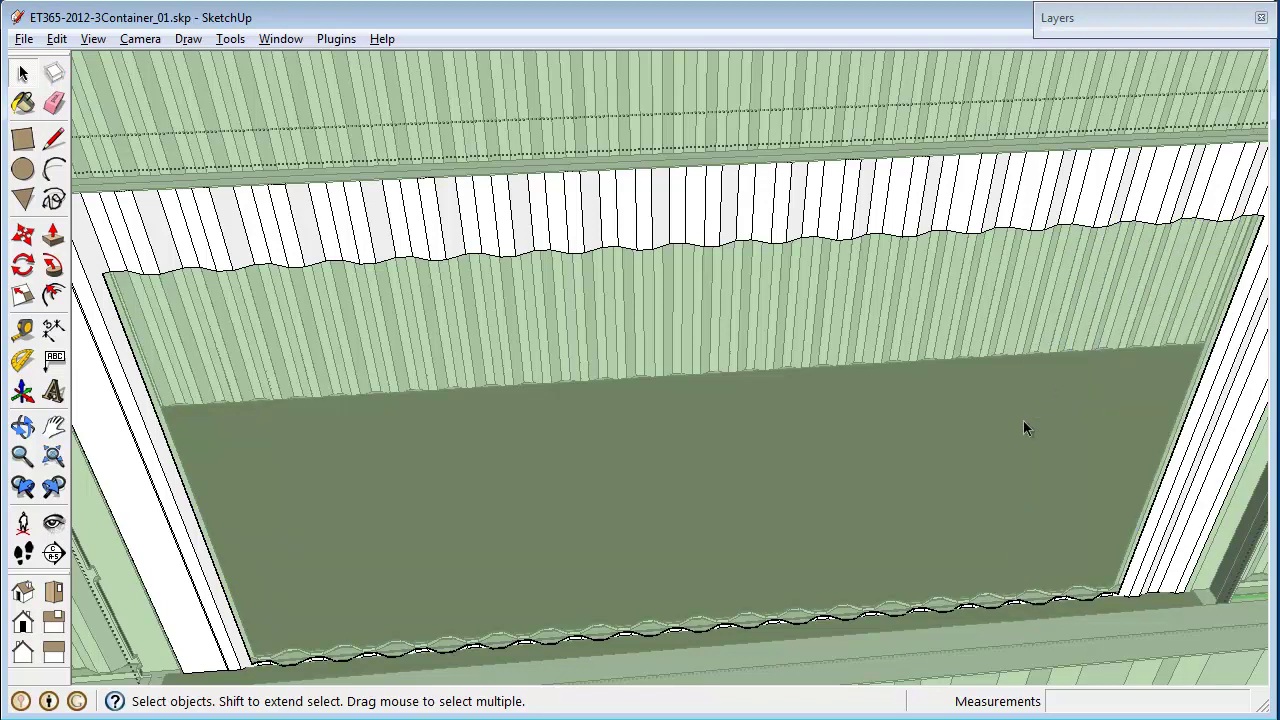
Orbit down to the container floor and close the wall group
{"action": "middle_click_drag", "start_coordinate": [1119, 585], "coordinate": [977, 554]}
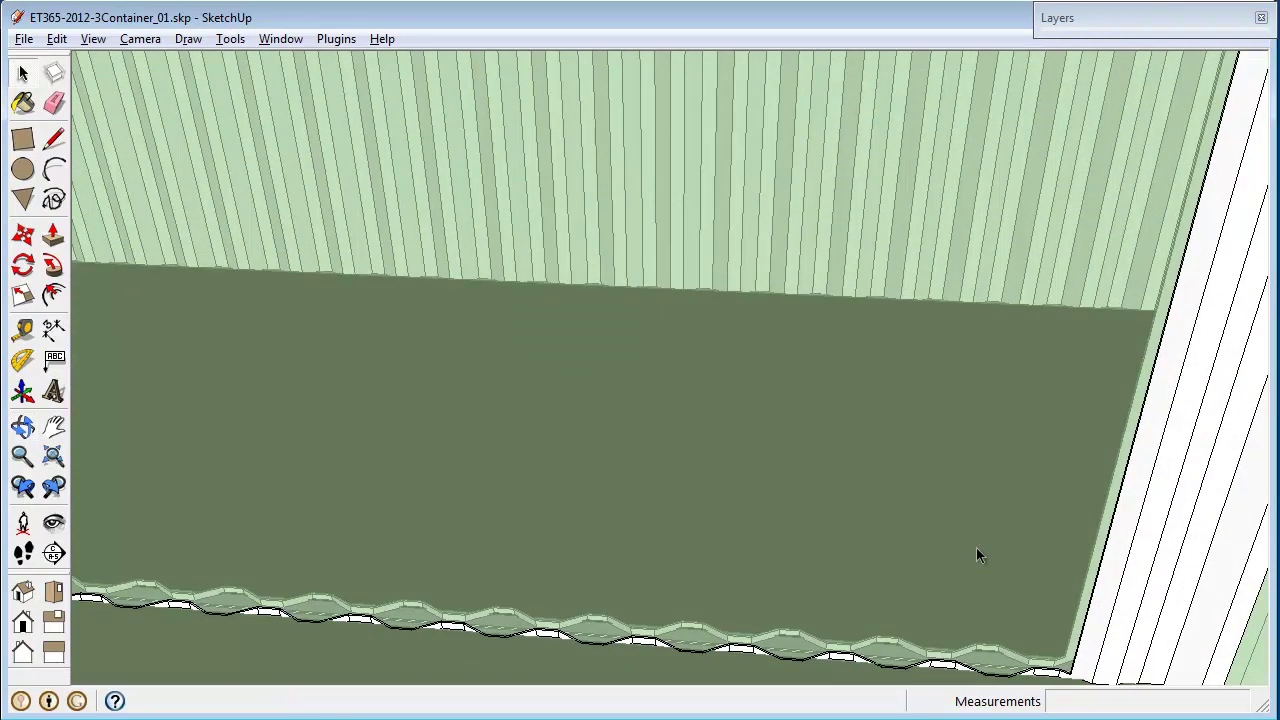
{"action": "right_click", "coordinate": [974, 550]}
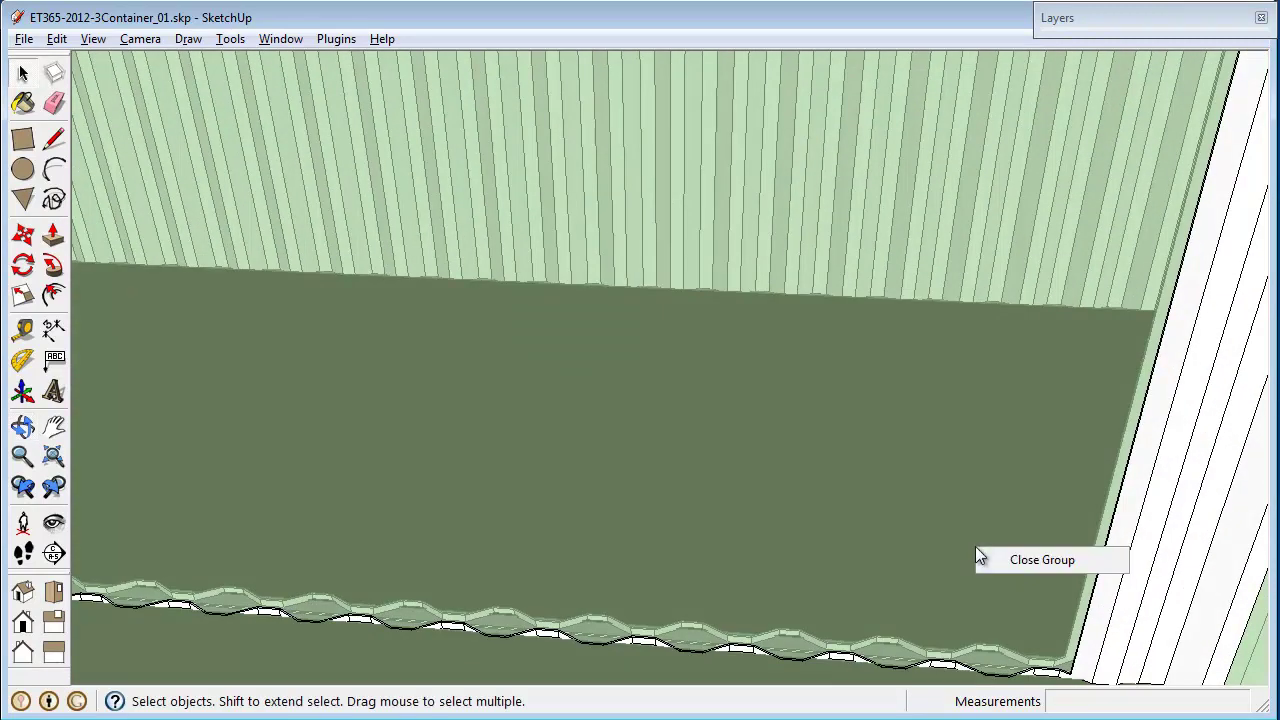
{"action": "left_click", "coordinate": [1000, 558]}
{"action": "scroll", "coordinate": [997, 561], "scroll_direction": "down", "scroll_amount": 1}
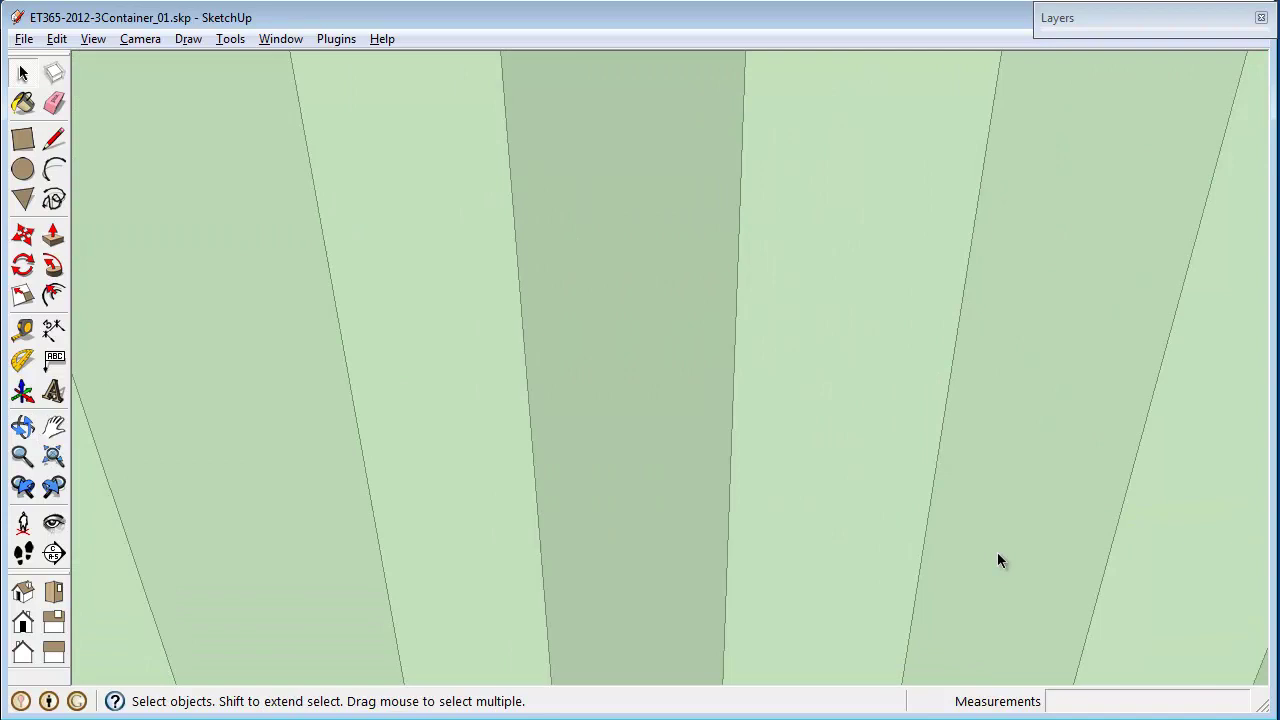
Zoom to the whole model and open the left container's corrugated wall-panel group
{"action": "key", "text": "shift+z"}
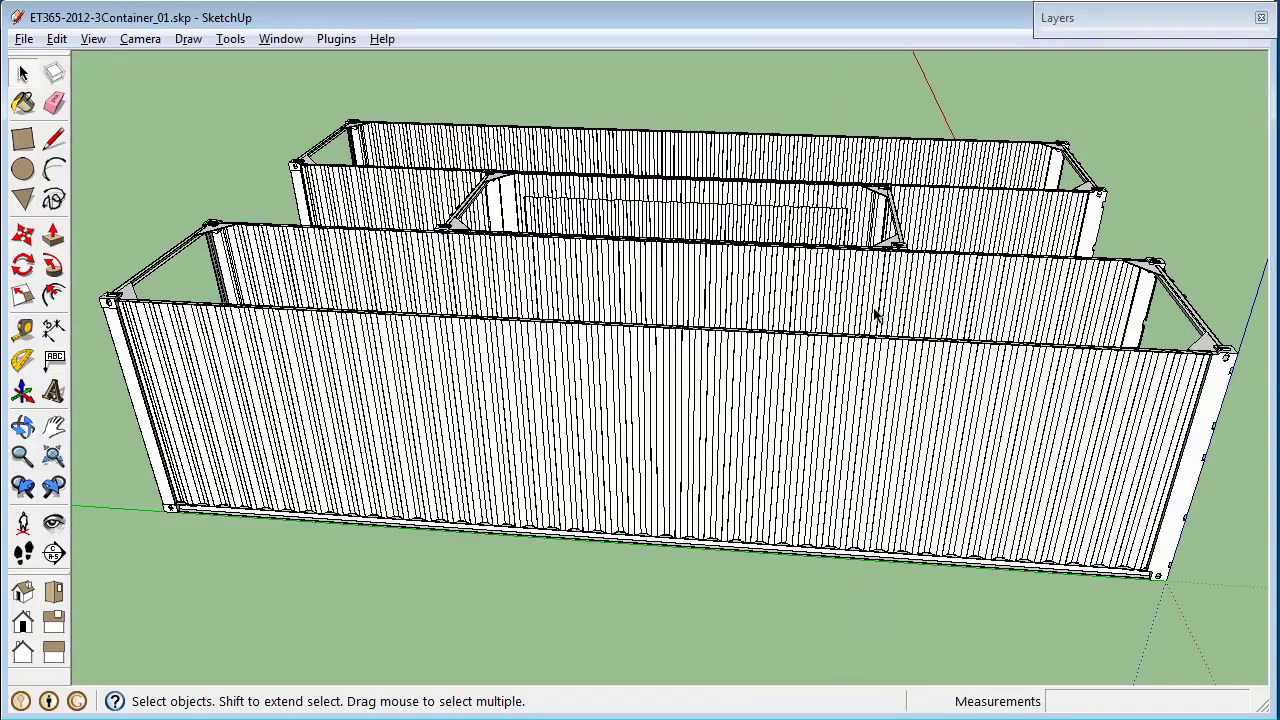
{"action": "middle_click_drag", "start_coordinate": [815, 620], "coordinate": [472, 378]}
{"action": "middle_click_drag", "start_coordinate": [752, 431], "coordinate": [702, 547]}
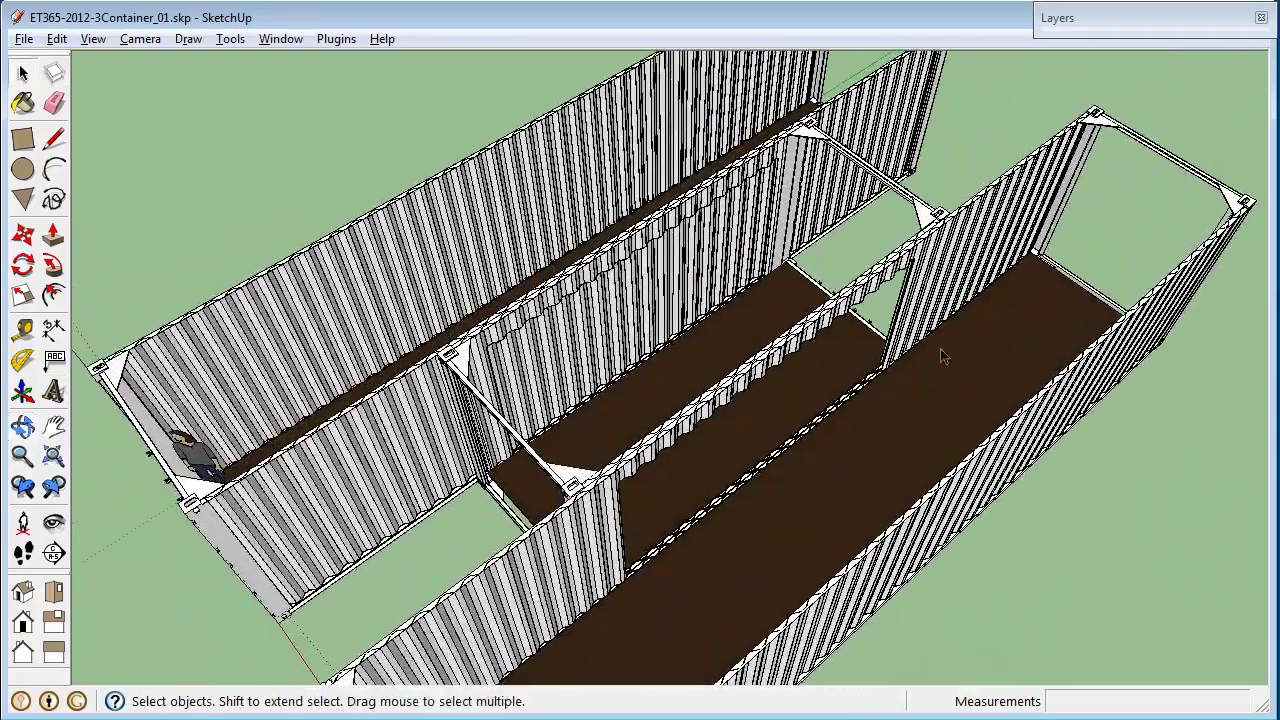
{"action": "left_click", "coordinate": [578, 326]}
{"action": "double_click", "coordinate": [358, 290]}
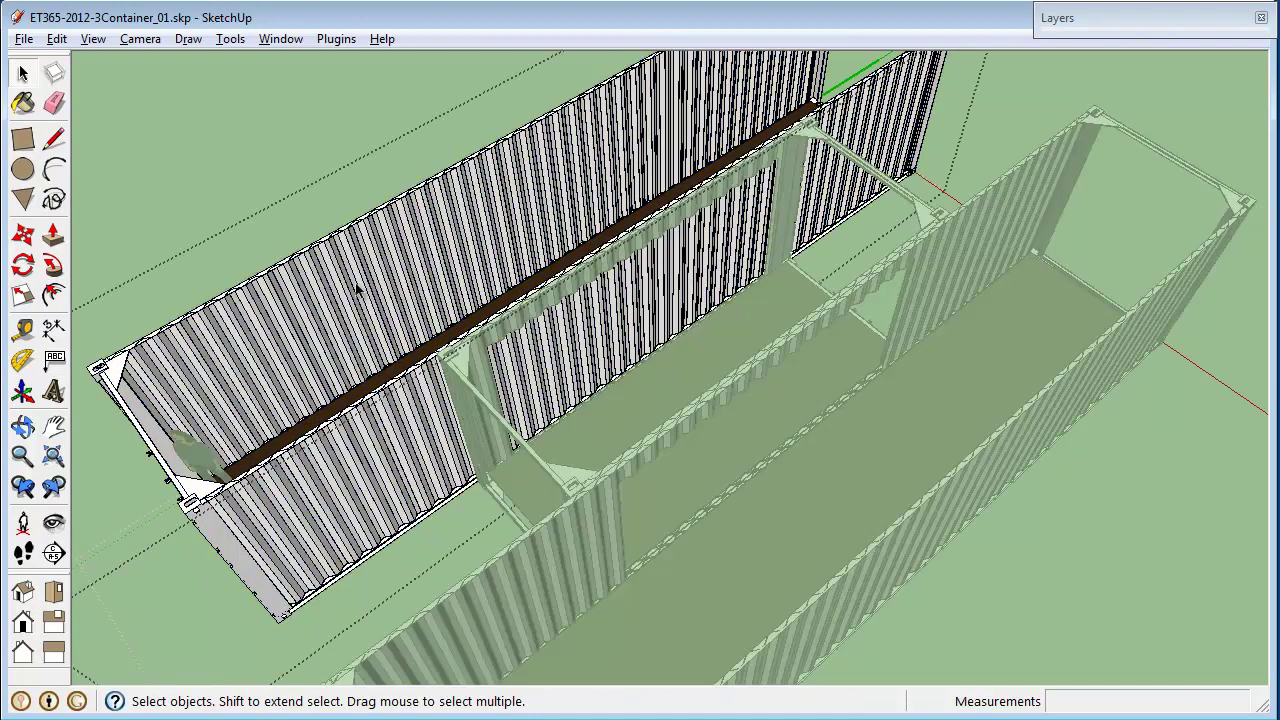
{"action": "double_click", "coordinate": [572, 335]}
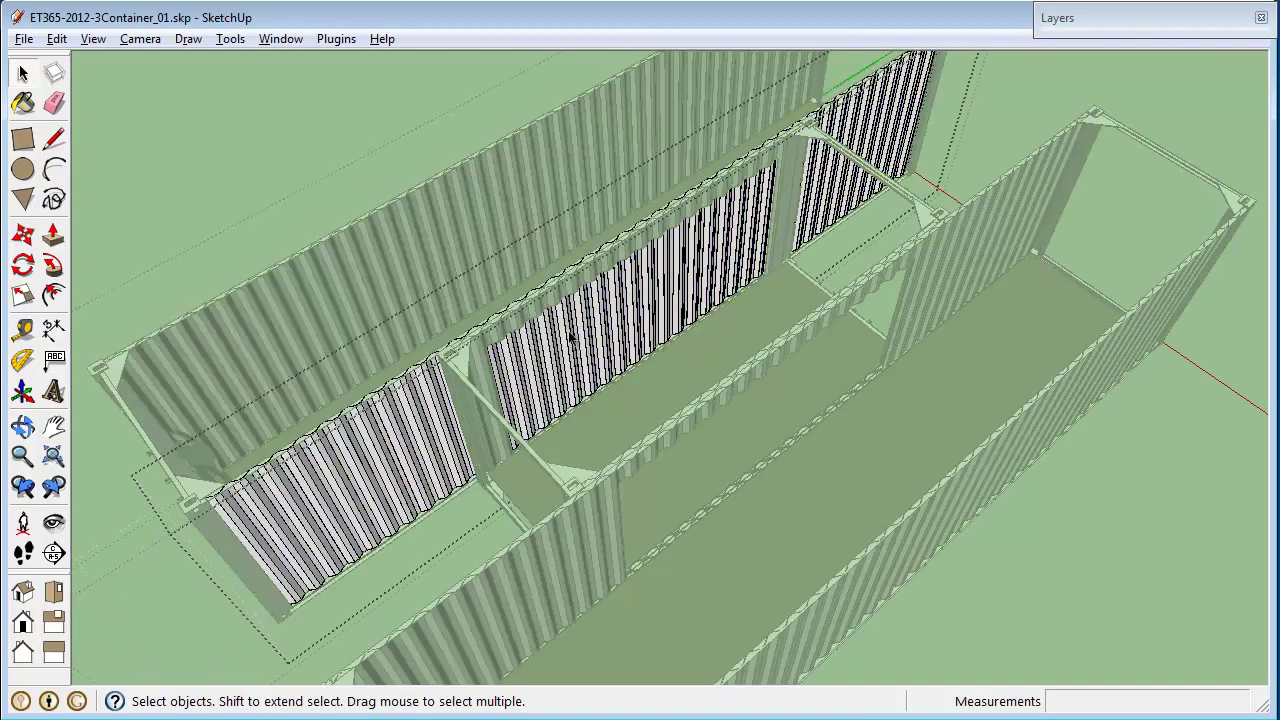
{"action": "left_click", "coordinate": [572, 338]}
Show the _TEMP layer and intersect the left container's corrugated walls with the model
{"action": "left_click", "coordinate": [1118, 18]}
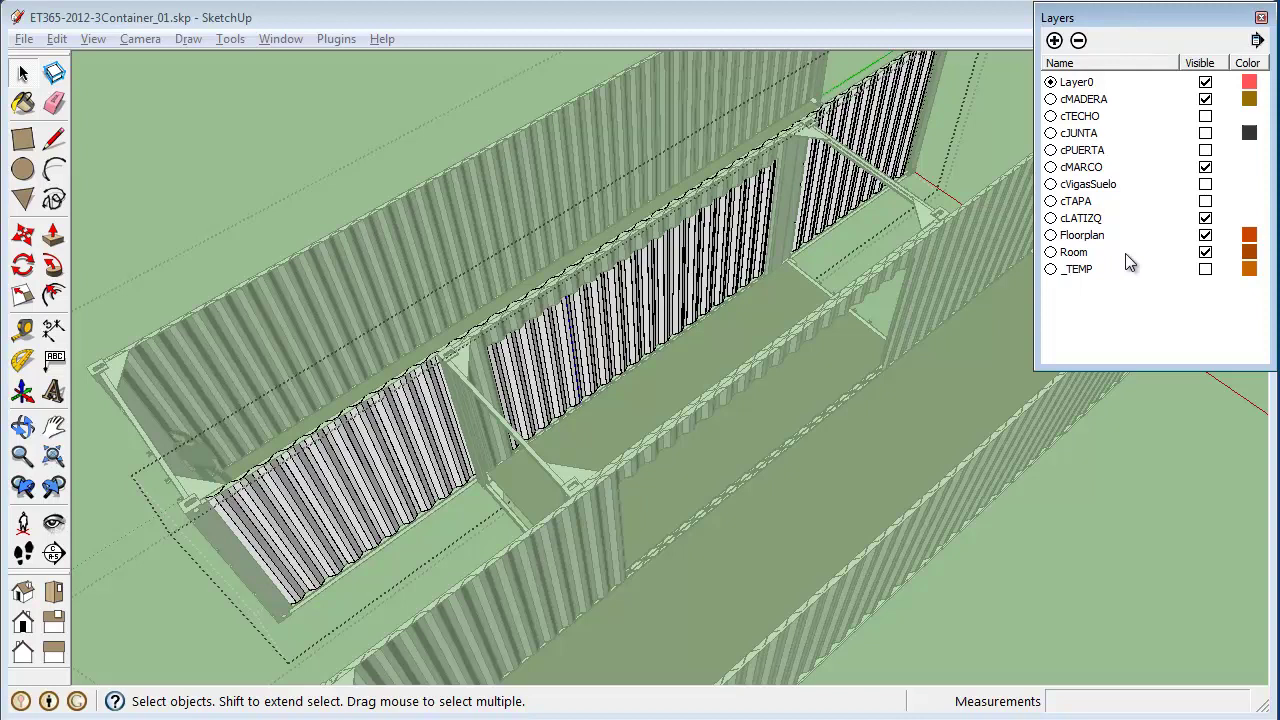
{"action": "left_click", "coordinate": [1205, 269]}
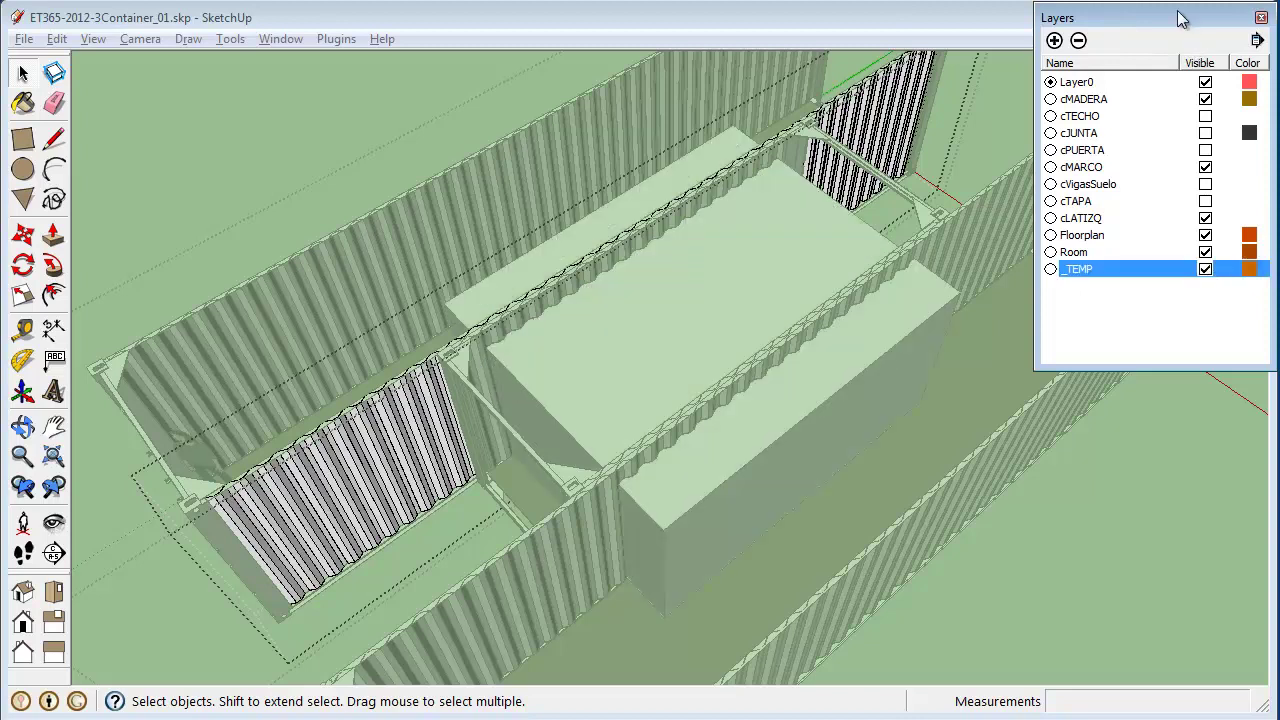
{"action": "left_click", "coordinate": [1180, 18]}
{"action": "left_click", "coordinate": [393, 430]}
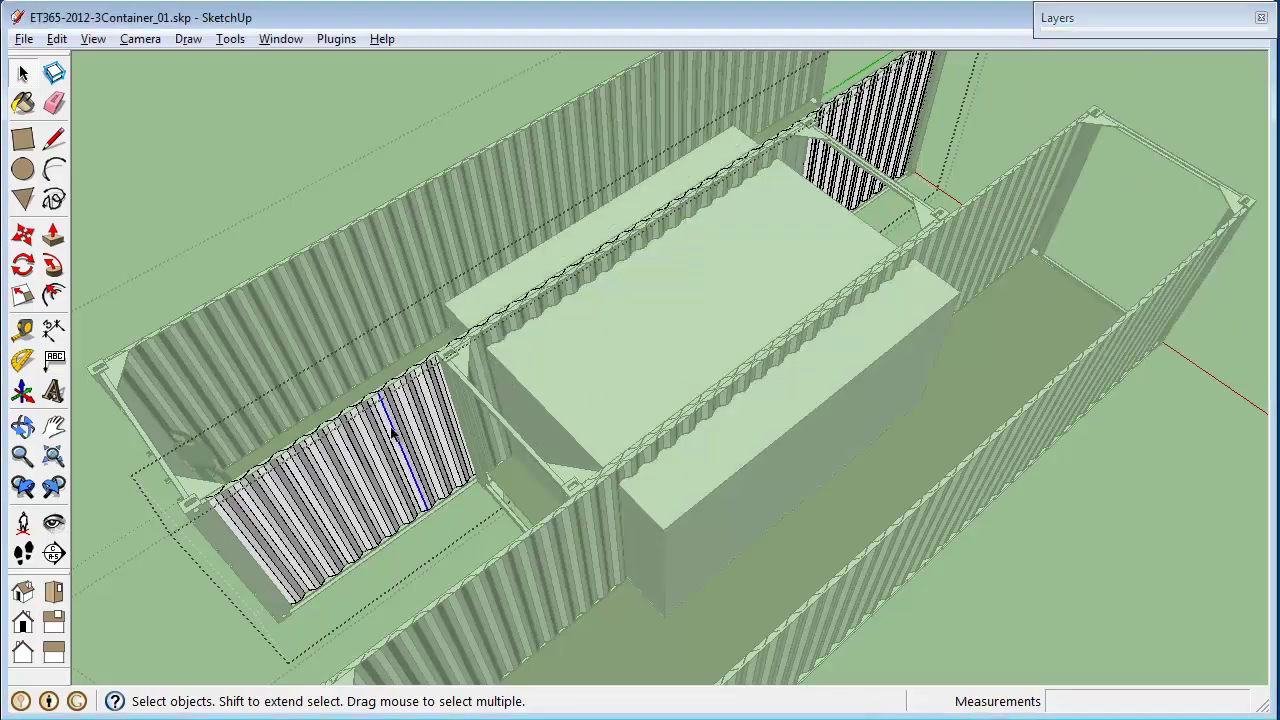
{"action": "triple_click", "coordinate": [393, 430]}
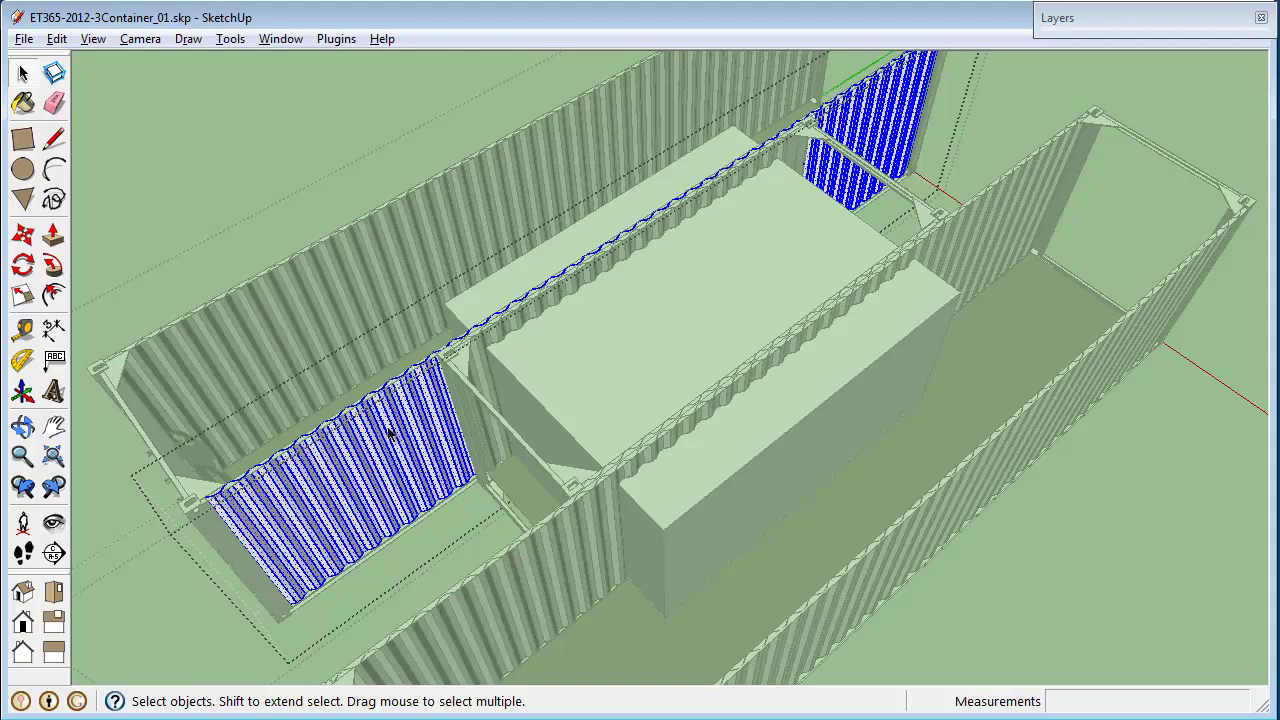
{"action": "right_click", "coordinate": [390, 433]}
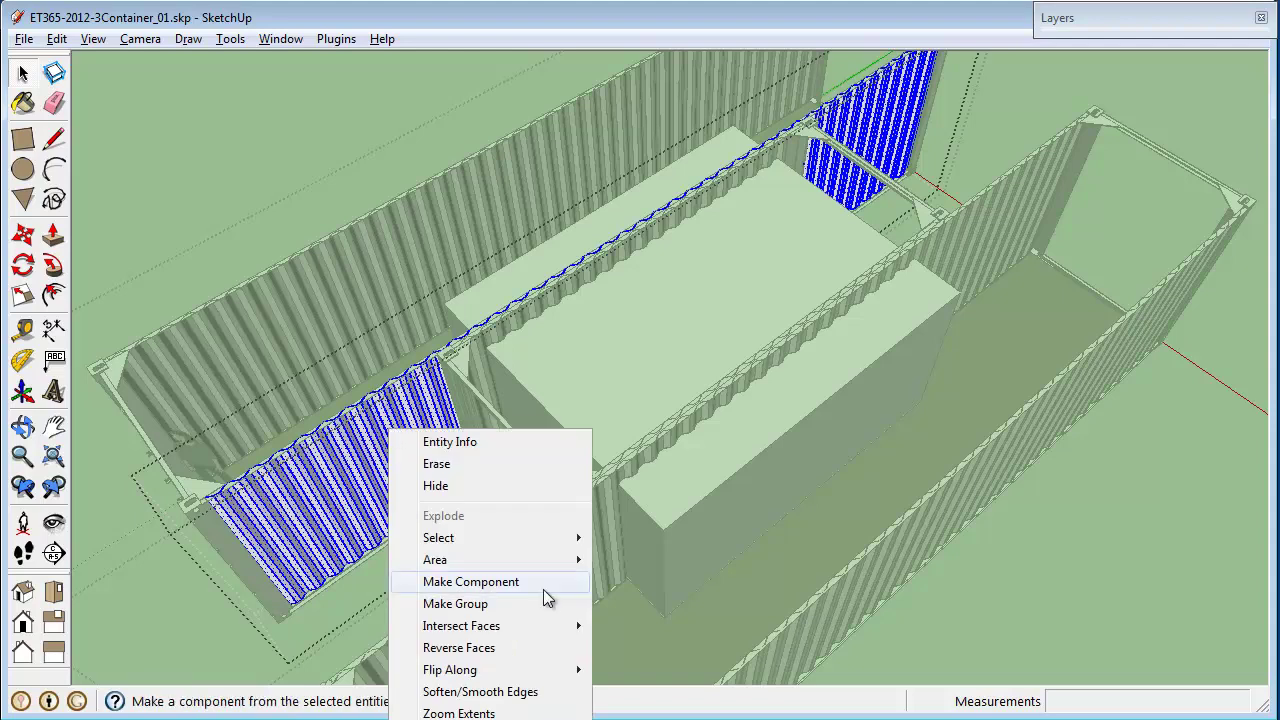
{"action": "mouse_move", "coordinate": [571, 626]}
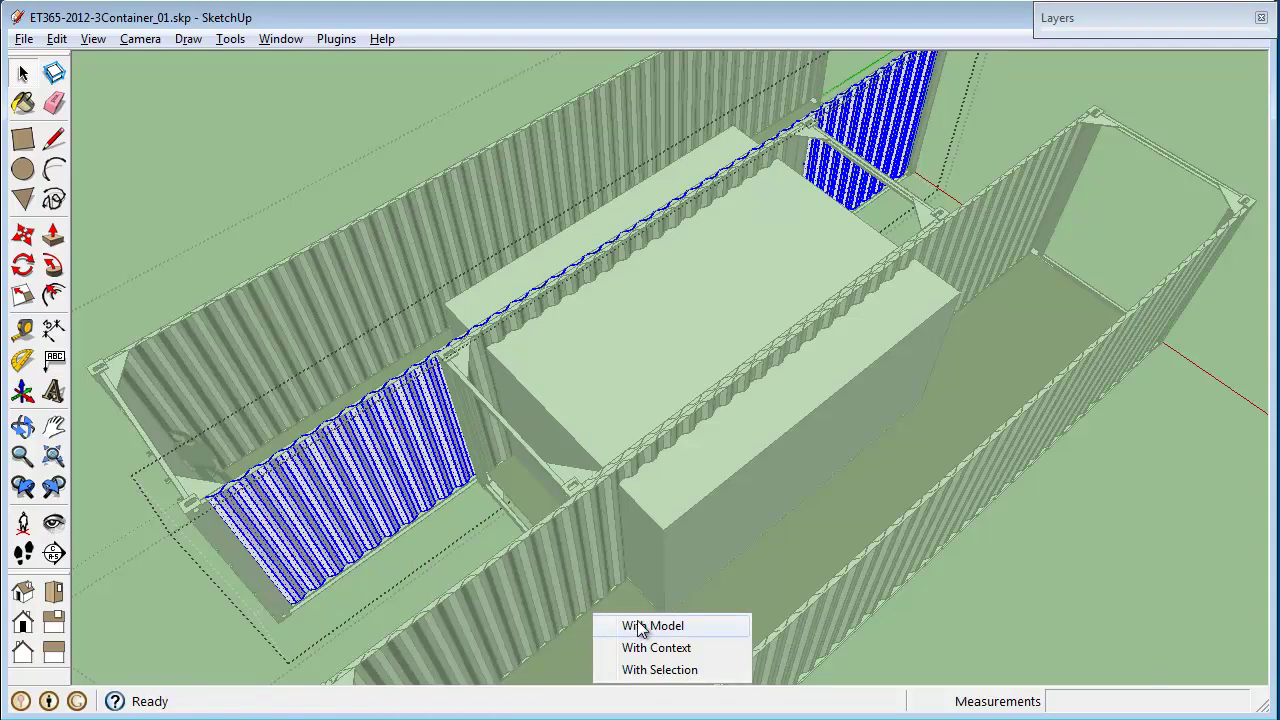
{"action": "left_click", "coordinate": [640, 626]}
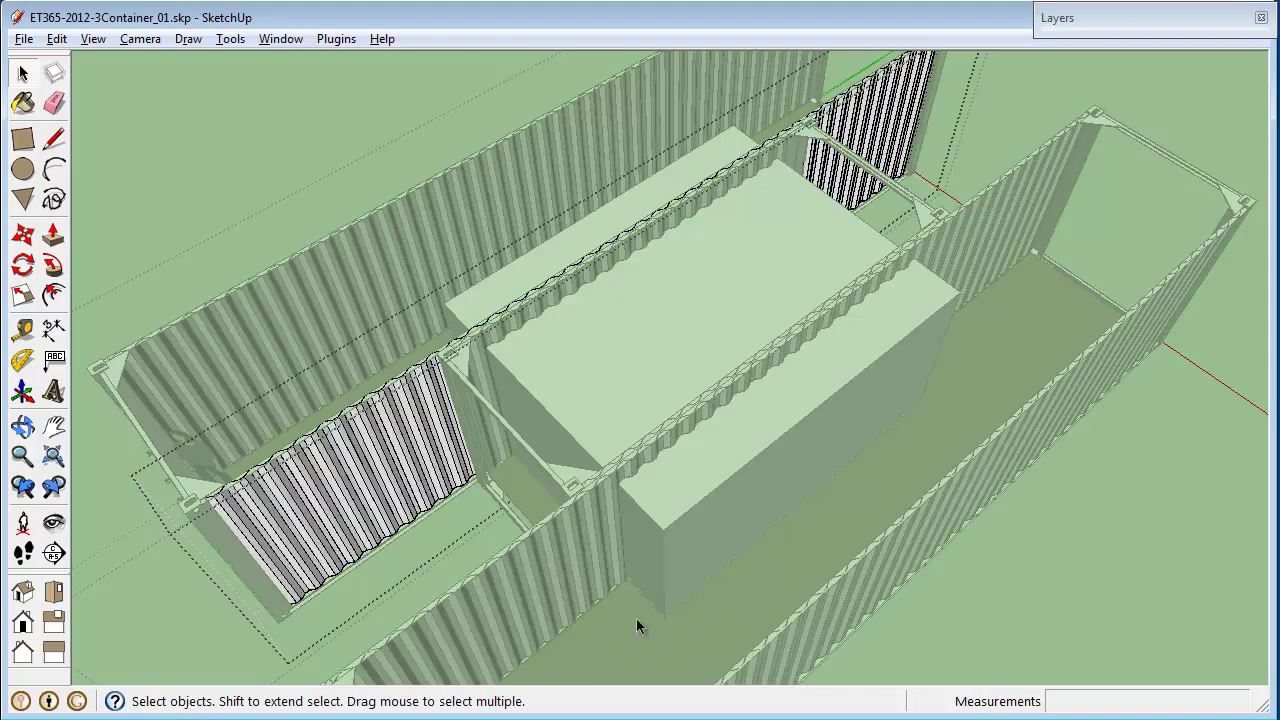
Close the left container's group
{"action": "right_click", "coordinate": [575, 368]}
{"action": "left_click", "coordinate": [410, 583]}
{"action": "right_click", "coordinate": [412, 584]}
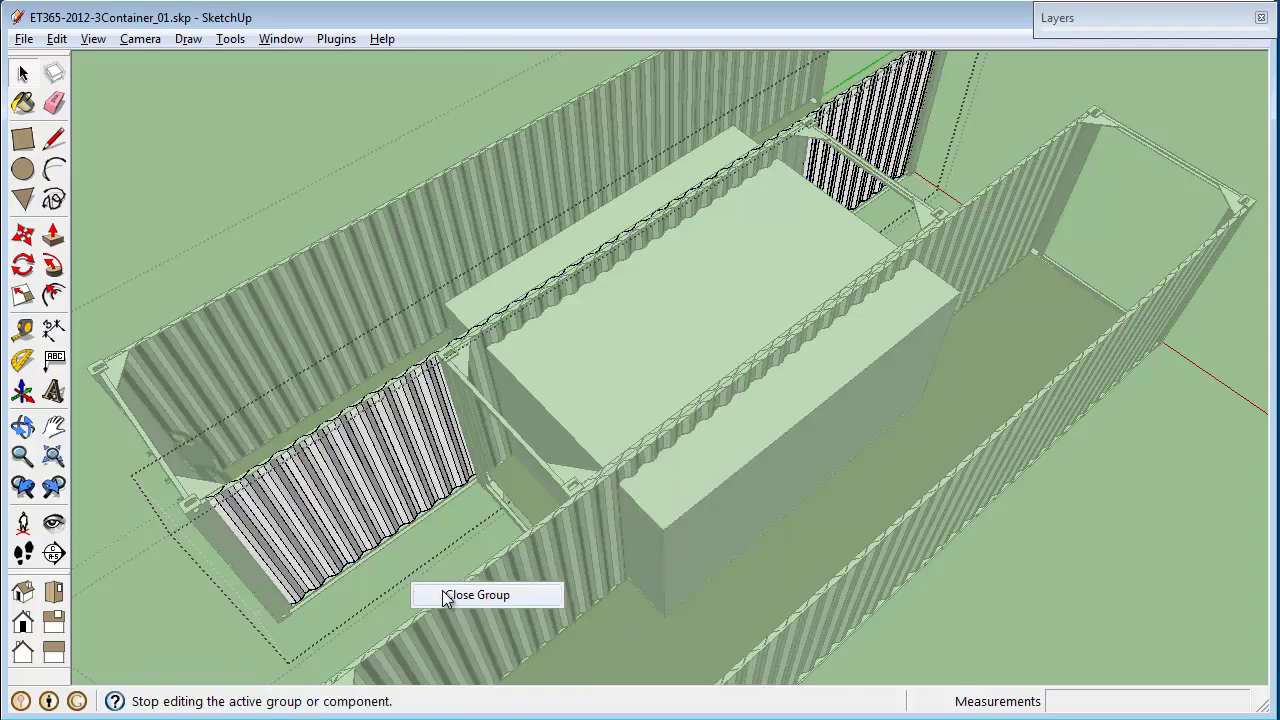
{"action": "left_click", "coordinate": [470, 595]}
Hide the _TEMP box, open the left container and delete a middle wall-panel section
{"action": "left_click", "coordinate": [609, 345]}
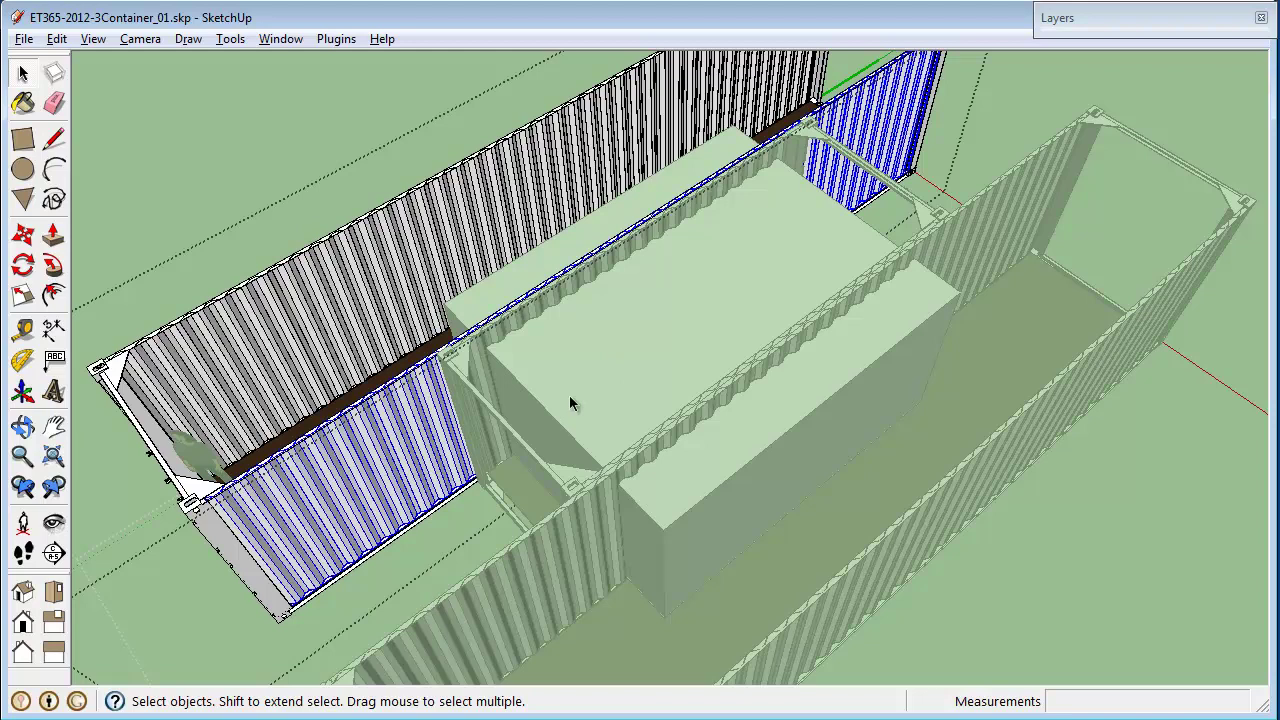
{"action": "left_click", "coordinate": [1122, 20]}
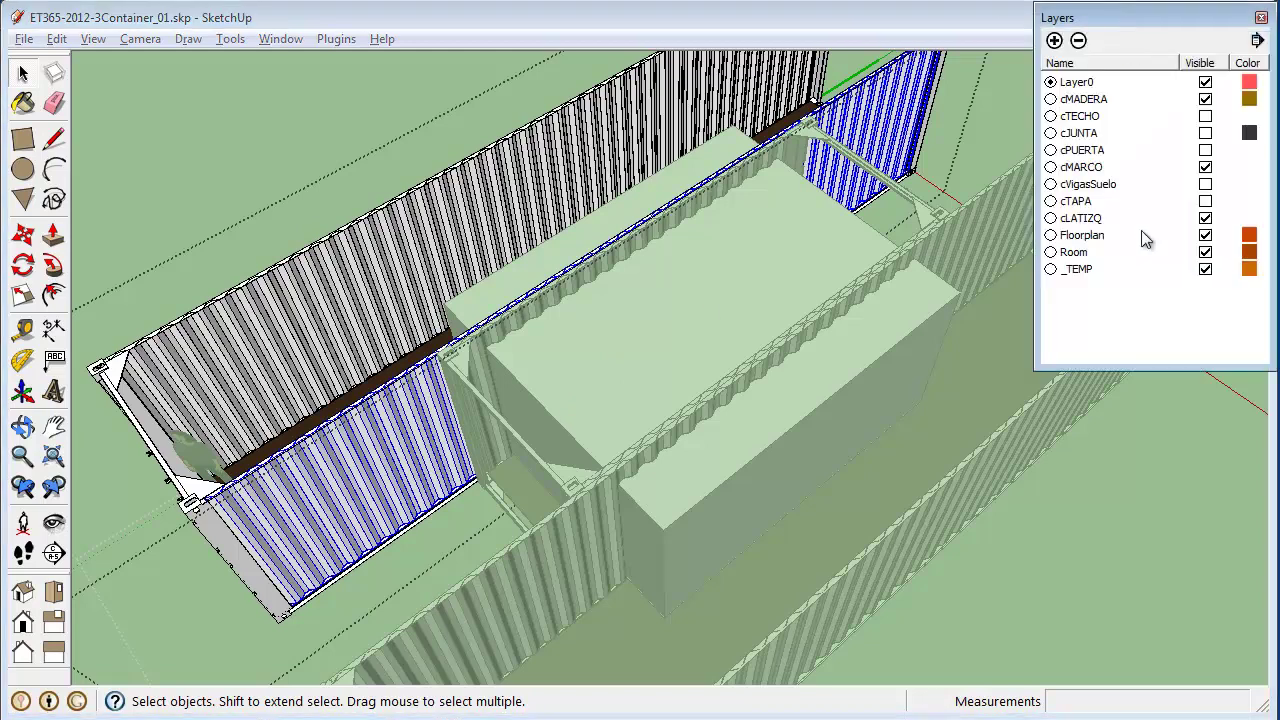
{"action": "left_click", "coordinate": [1205, 269]}
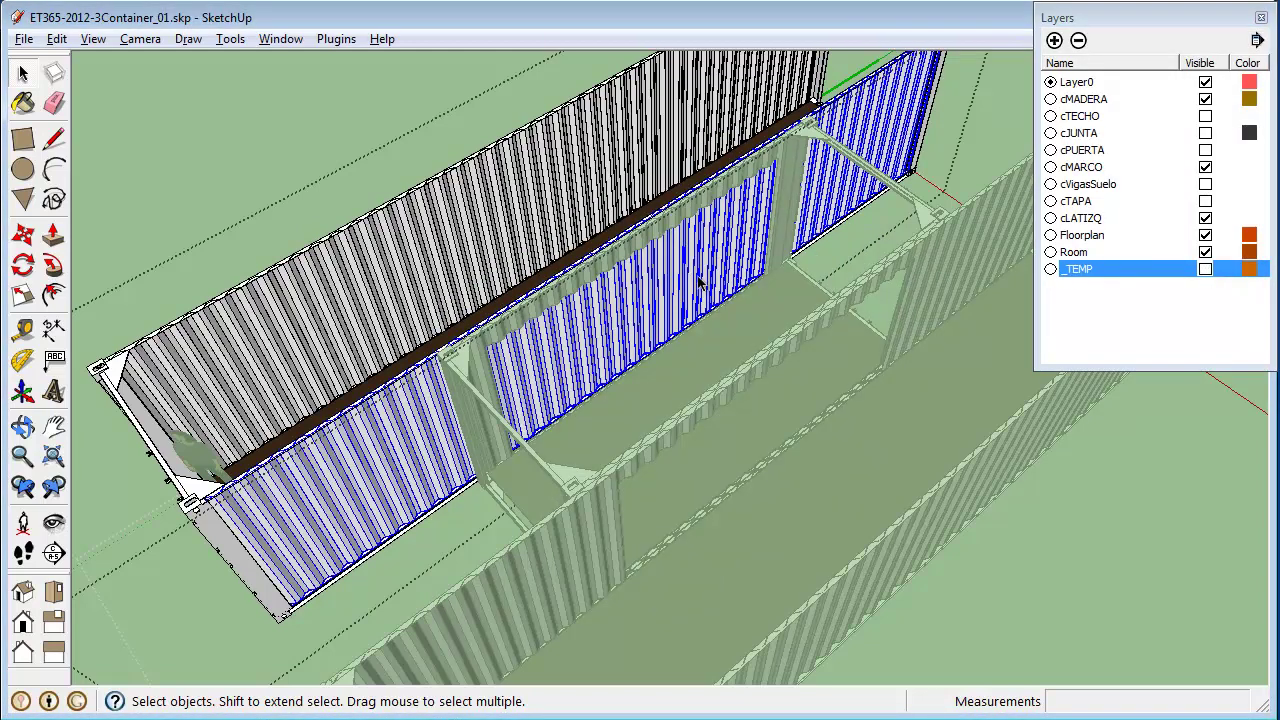
{"action": "double_click", "coordinate": [700, 283]}
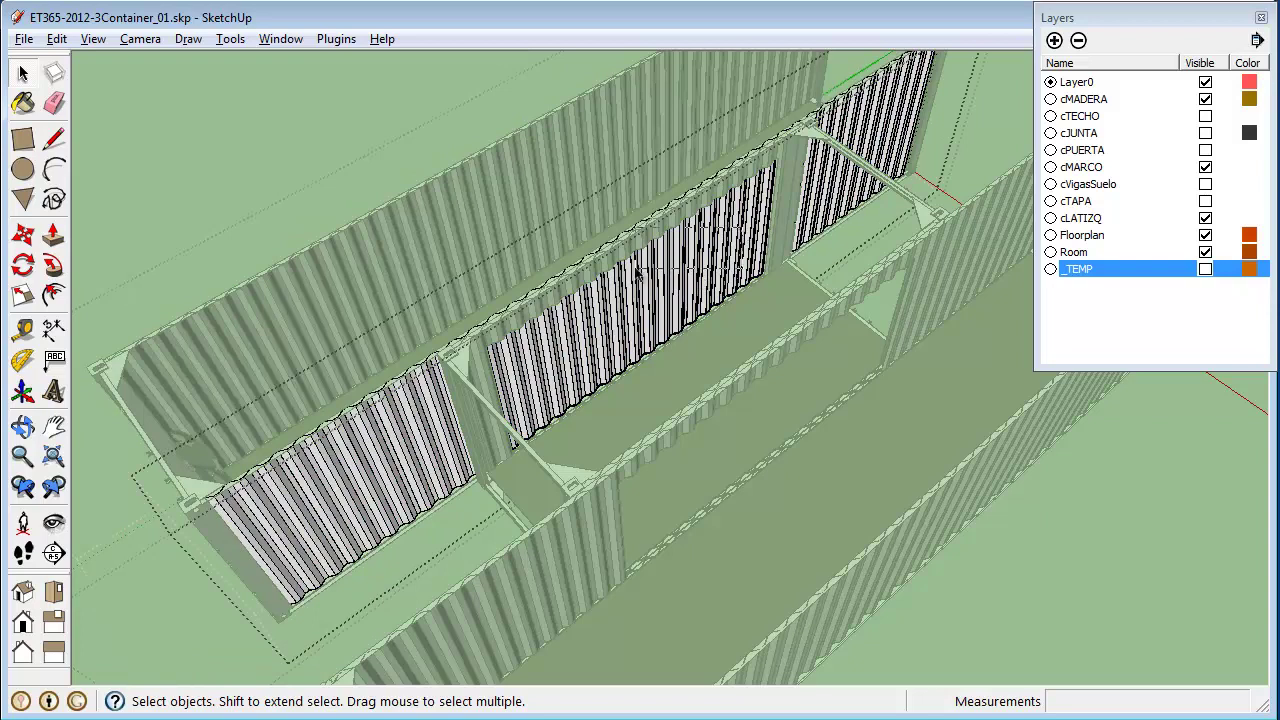
{"action": "left_click", "coordinate": [689, 277]}
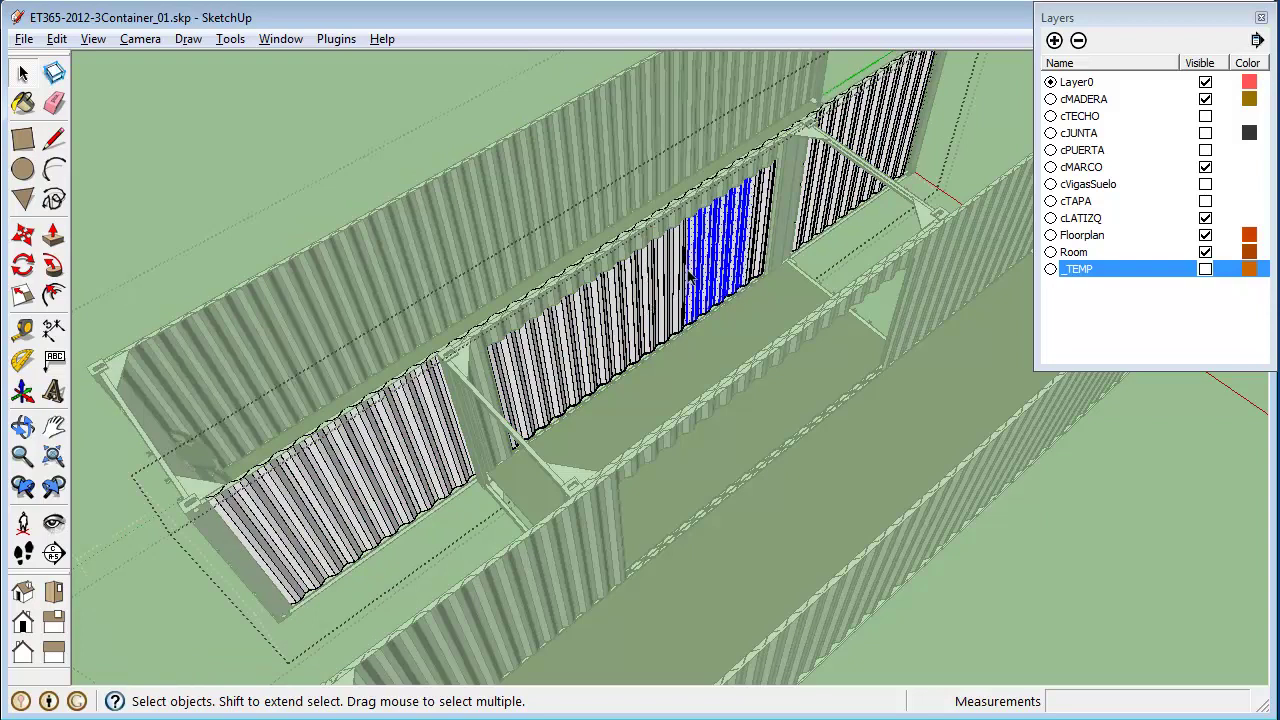
{"action": "key", "text": "Delete"}
Delete a leftover panel strip and pick the thin leftover edge at the opening
{"action": "scroll", "coordinate": [700, 260], "scroll_direction": "up", "scroll_amount": 4}
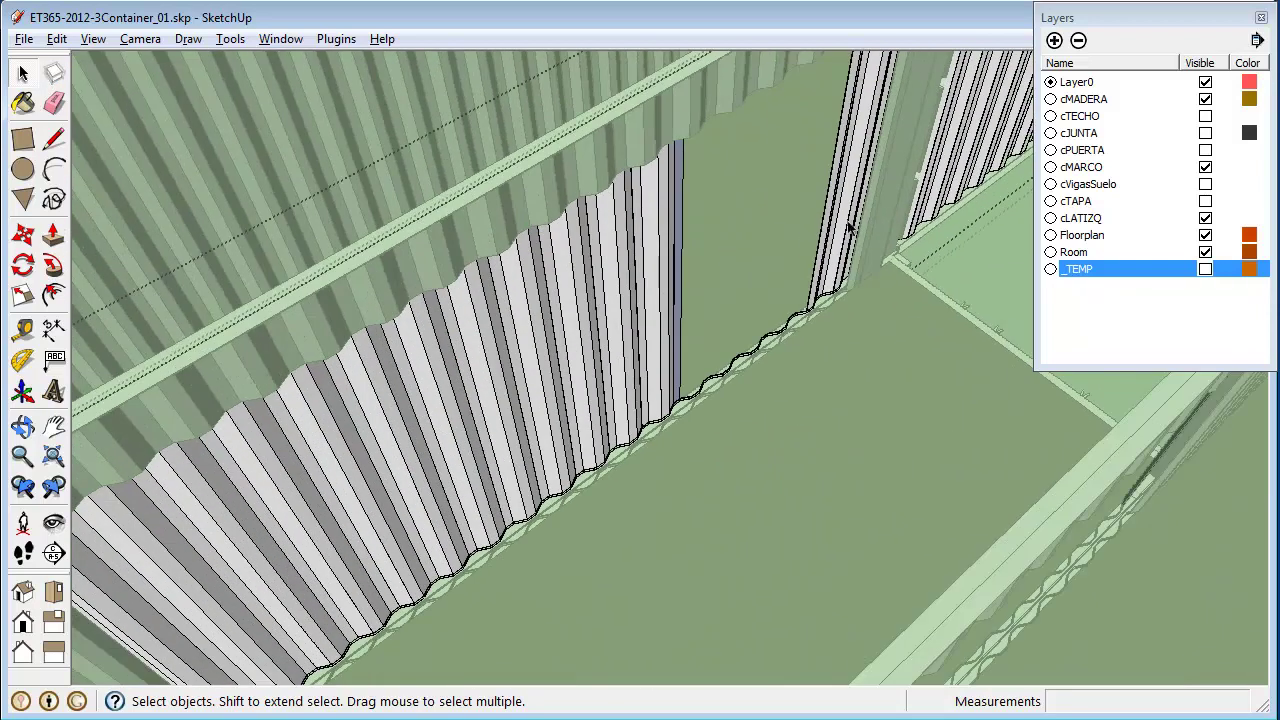
{"action": "left_click", "coordinate": [815, 240]}
{"action": "key", "text": "Delete"}
{"action": "left_click", "coordinate": [850, 235]}
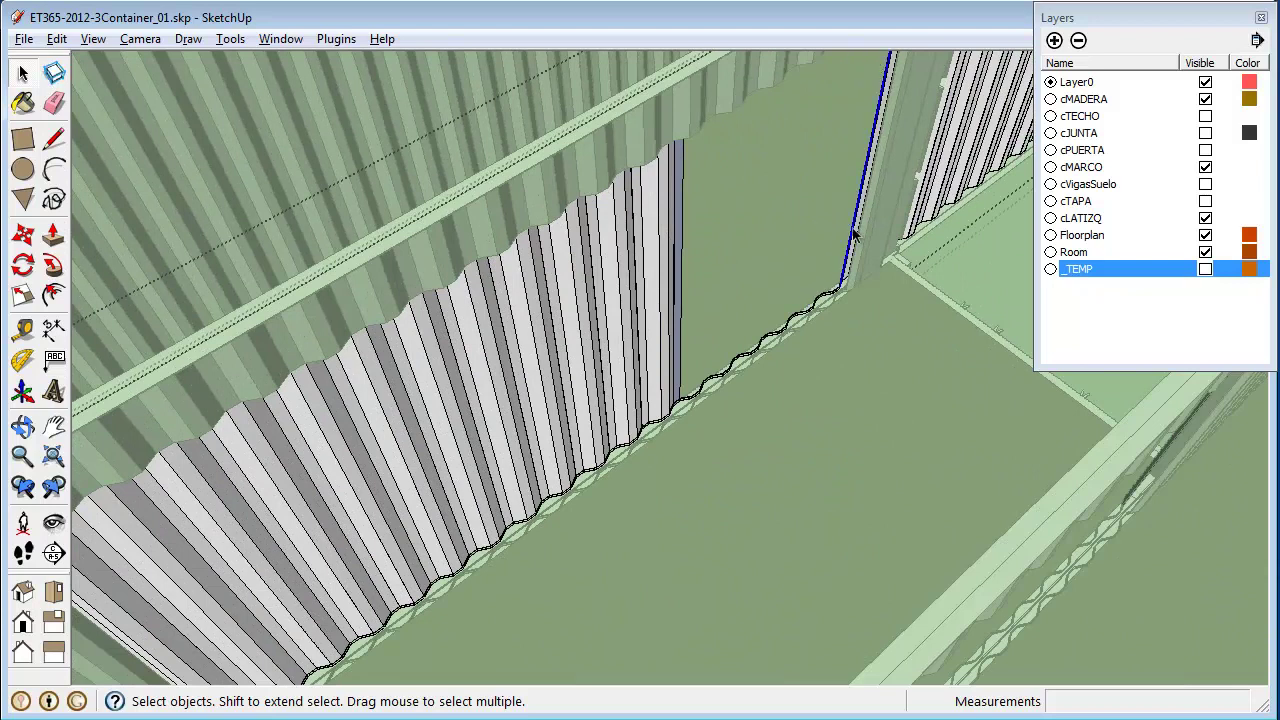
{"action": "left_click", "coordinate": [855, 235]}
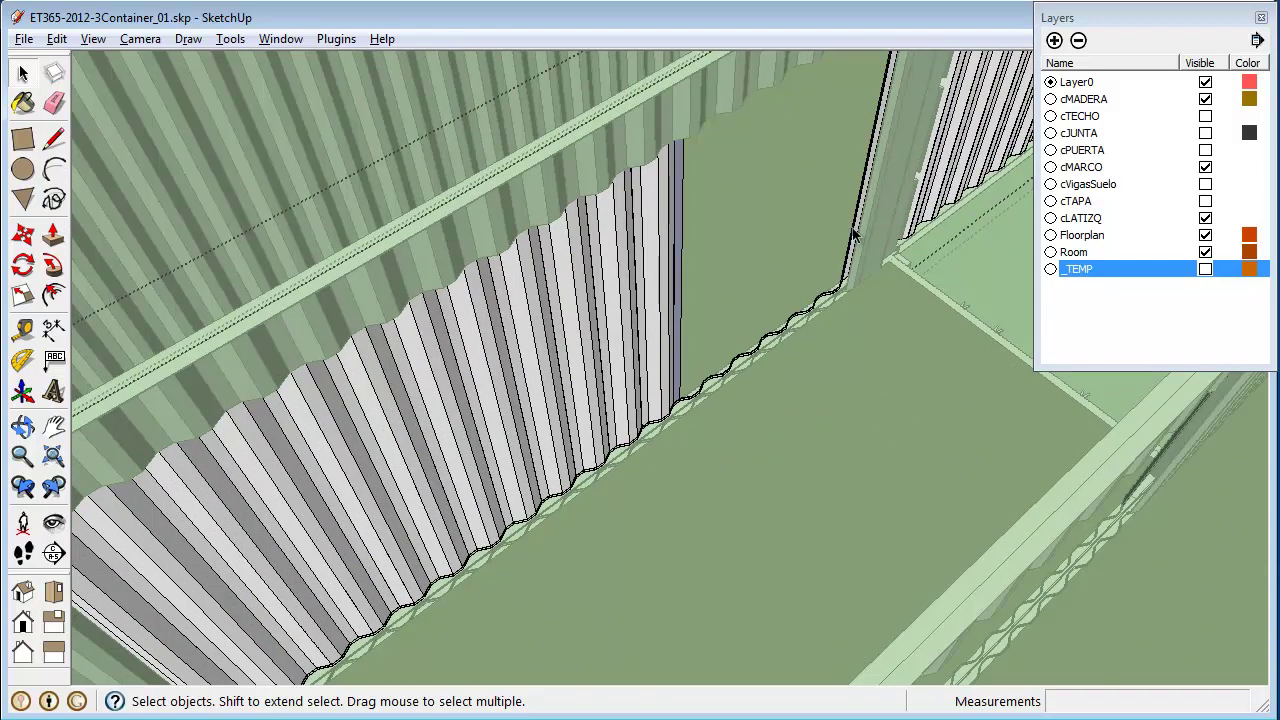
{"action": "left_click", "coordinate": [855, 235]}
{"action": "left_click", "coordinate": [855, 235]}
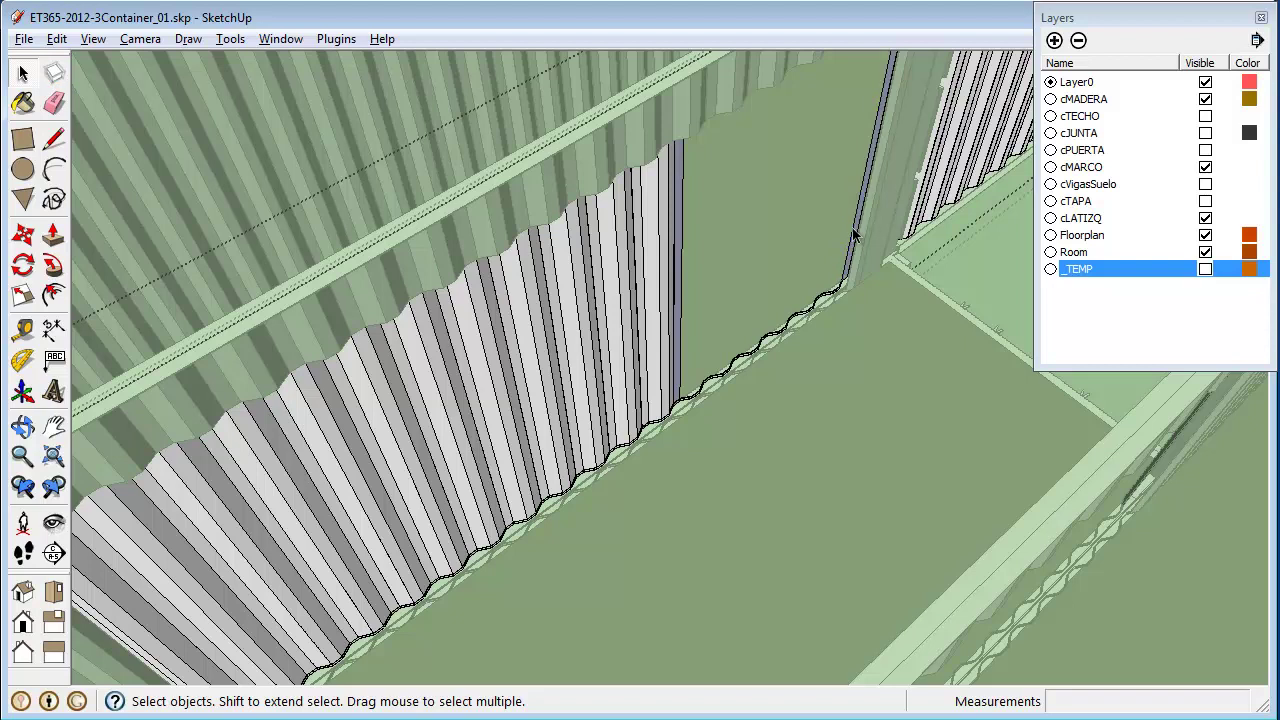
{"action": "left_click", "coordinate": [583, 343]}
{"action": "middle_click_drag", "start_coordinate": [586, 343], "coordinate": [745, 403]}
Delete the panels crossing the opening, then the leftover strip and left edge
{"action": "left_click_drag", "start_coordinate": [500, 396], "coordinate": [318, 421]}
{"action": "key", "text": "Delete"}
{"action": "key", "text": "Delete"}
{"action": "left_click", "coordinate": [312, 433]}
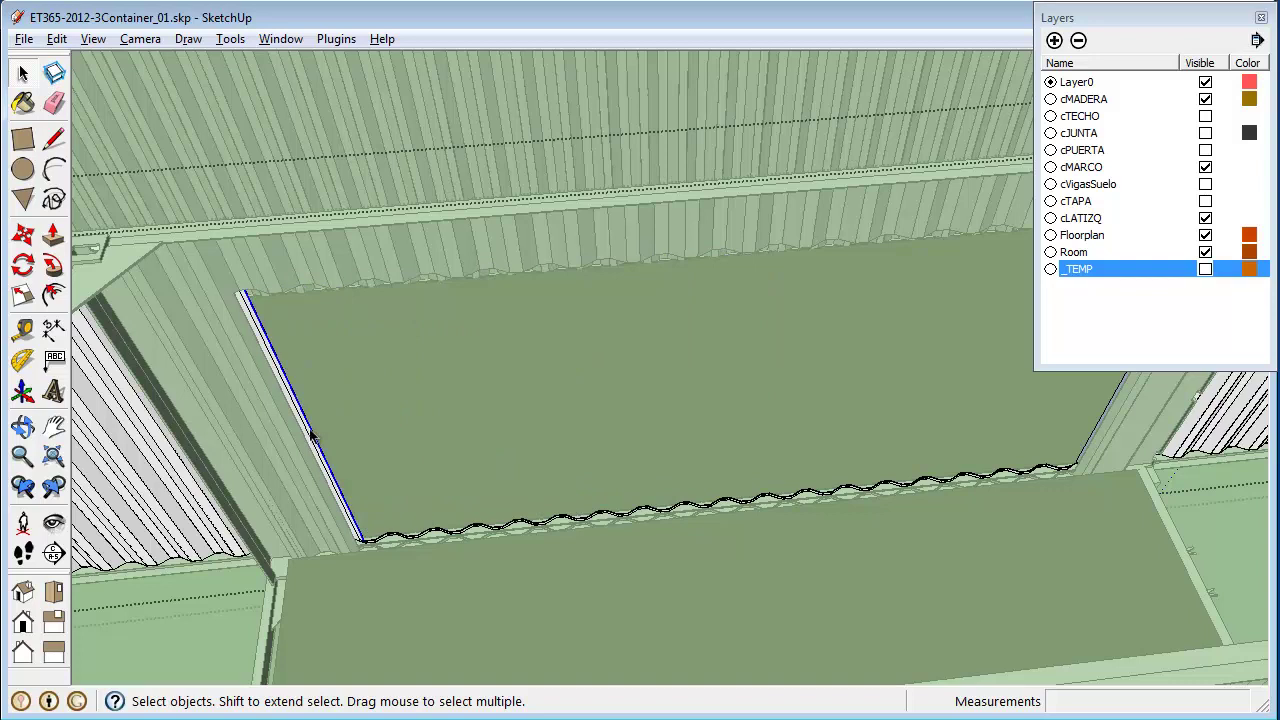
{"action": "left_click", "coordinate": [308, 437], "text": "shift"}
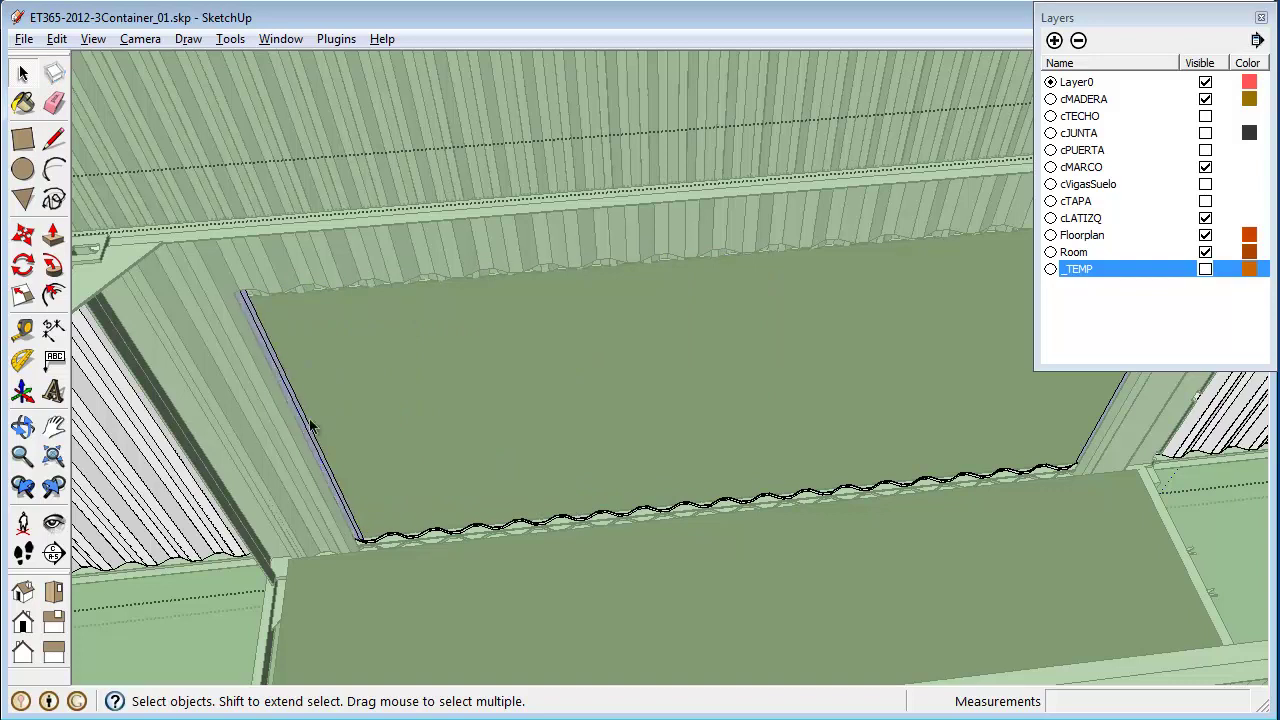
{"action": "left_click", "coordinate": [308, 436]}
{"action": "key", "text": "Delete"}
{"action": "left_click", "coordinate": [306, 428]}
{"action": "key", "text": "Delete"}
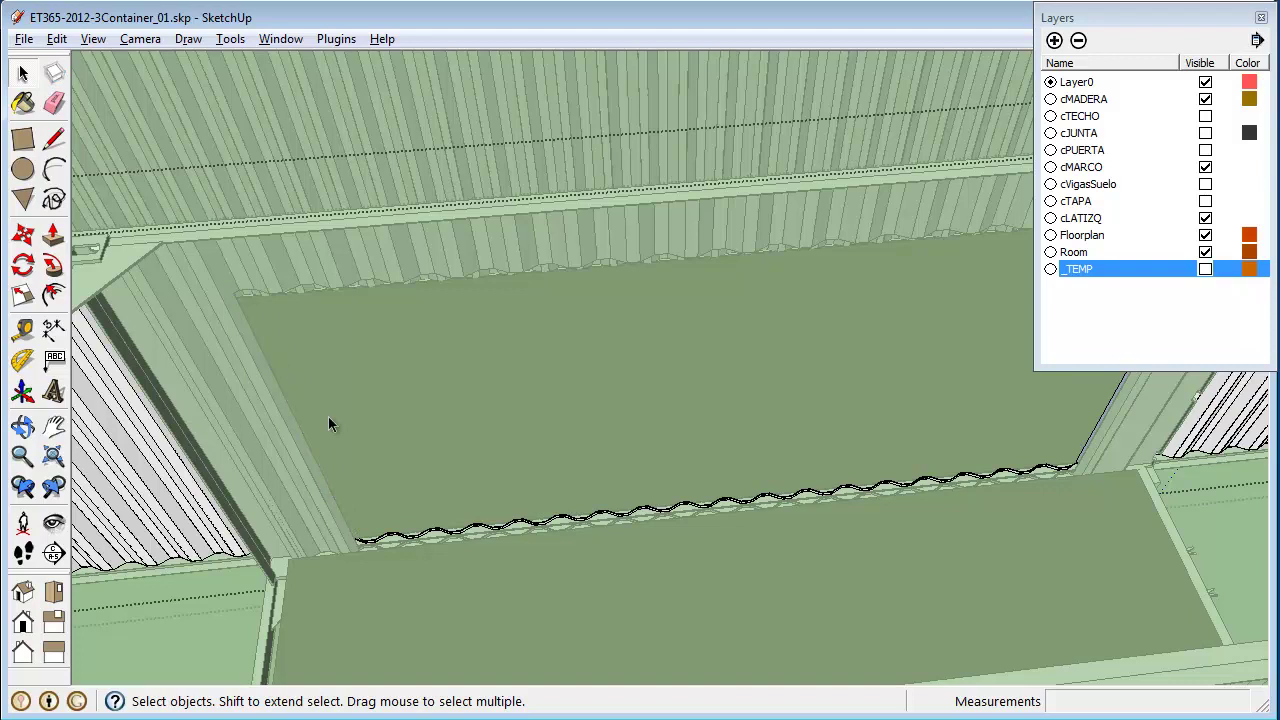
{"action": "middle_click_drag", "start_coordinate": [328, 416], "coordinate": [200, 505]}
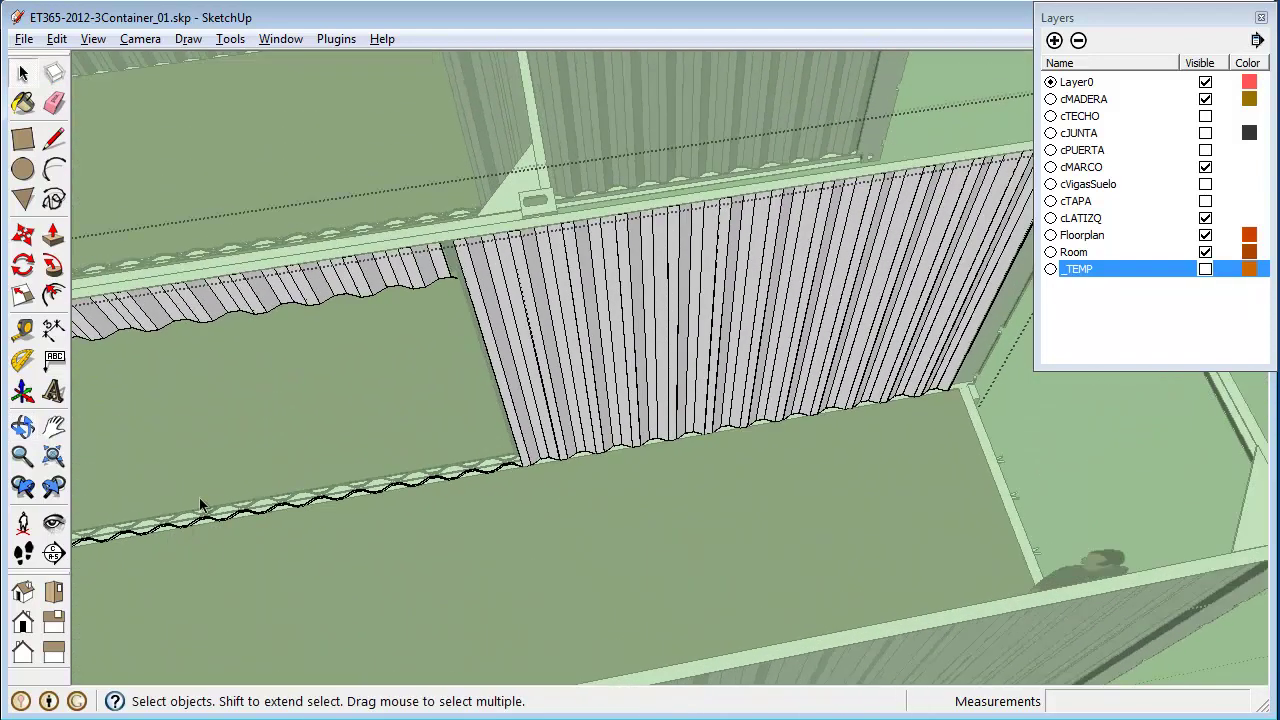
{"action": "middle_click_drag", "start_coordinate": [443, 370], "coordinate": [446, 280]}
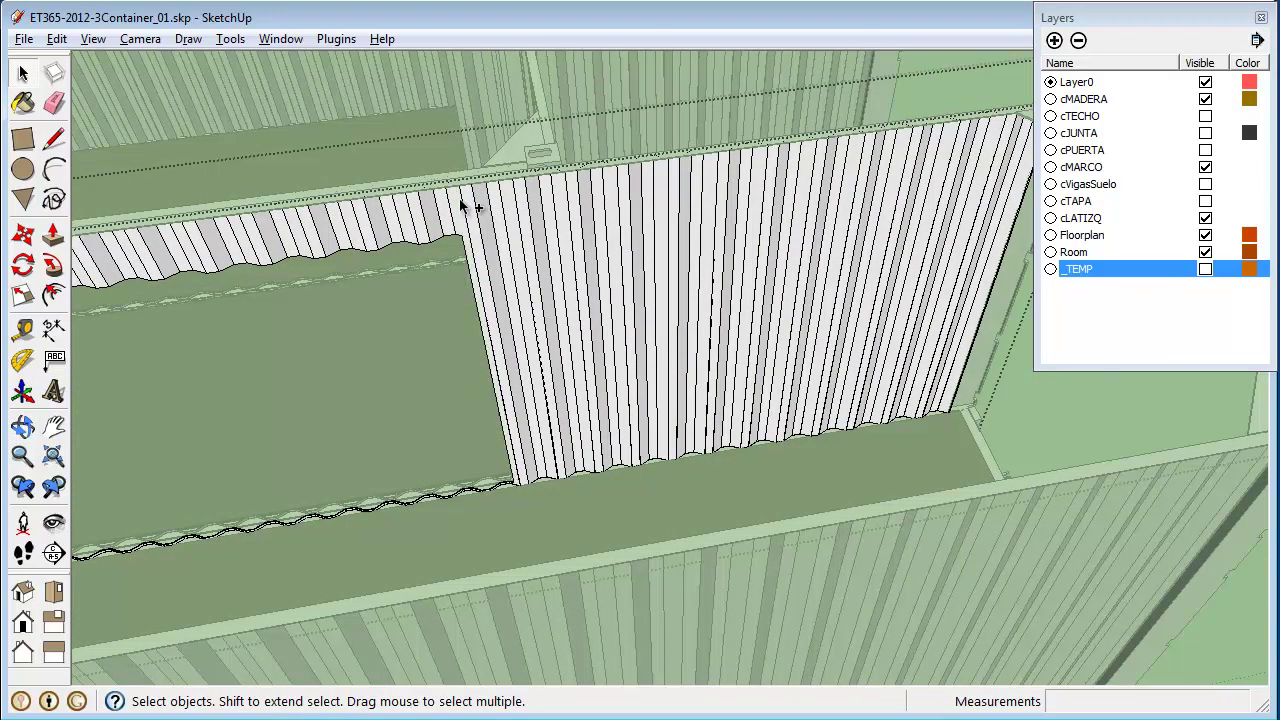
{"action": "scroll", "coordinate": [396, 375], "scroll_direction": "down", "scroll_amount": 2}
{"action": "middle_click_drag", "start_coordinate": [412, 362], "coordinate": [490, 655]}
{"action": "scroll", "coordinate": [544, 445], "scroll_direction": "up", "scroll_amount": 1}
{"action": "scroll", "coordinate": [545, 436], "scroll_direction": "up", "scroll_amount": 4}
{"action": "scroll", "coordinate": [585, 627], "scroll_direction": "up", "scroll_amount": 2}
{"action": "scroll", "coordinate": [585, 627], "scroll_direction": "up", "scroll_amount": 2}
{"action": "middle_click_drag", "start_coordinate": [587, 636], "coordinate": [803, 632]}
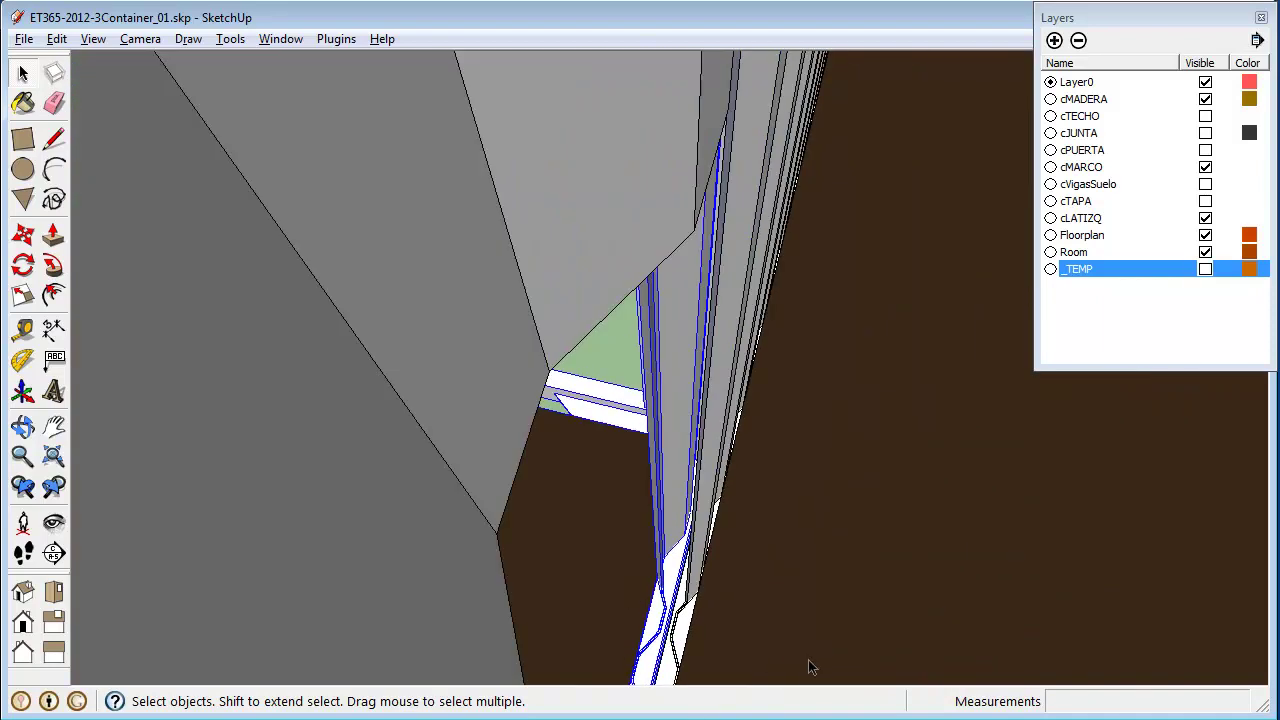
{"action": "key", "text": "o"}
{"action": "mouse_move", "coordinate": [411, 533]}
{"action": "left_mouse_down"}
{"action": "mouse_move", "coordinate": [371, 443]}
{"action": "mouse_move", "coordinate": [409, 514]}
{"action": "left_mouse_up"}
{"action": "key", "text": "z"}
{"action": "left_click_drag", "start_coordinate": [490, 187], "coordinate": [446, 429]}
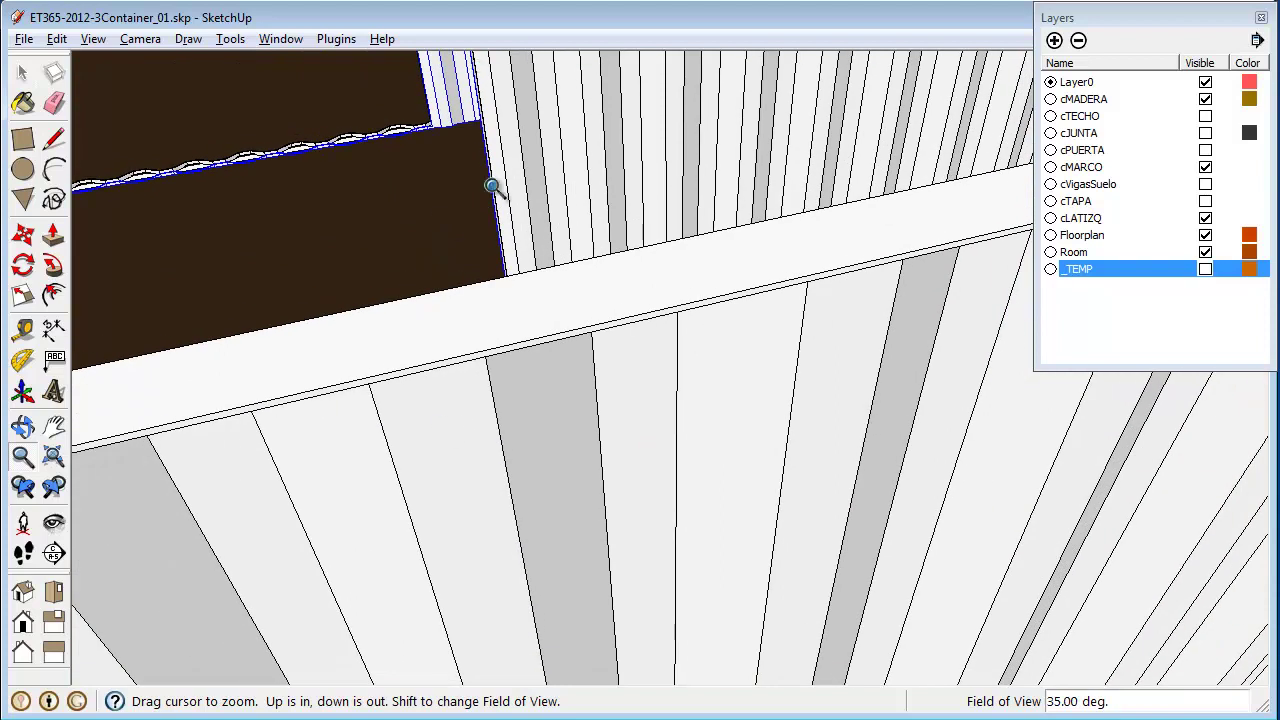
{"action": "key", "text": "shift+z"}
{"action": "key", "text": "space"}
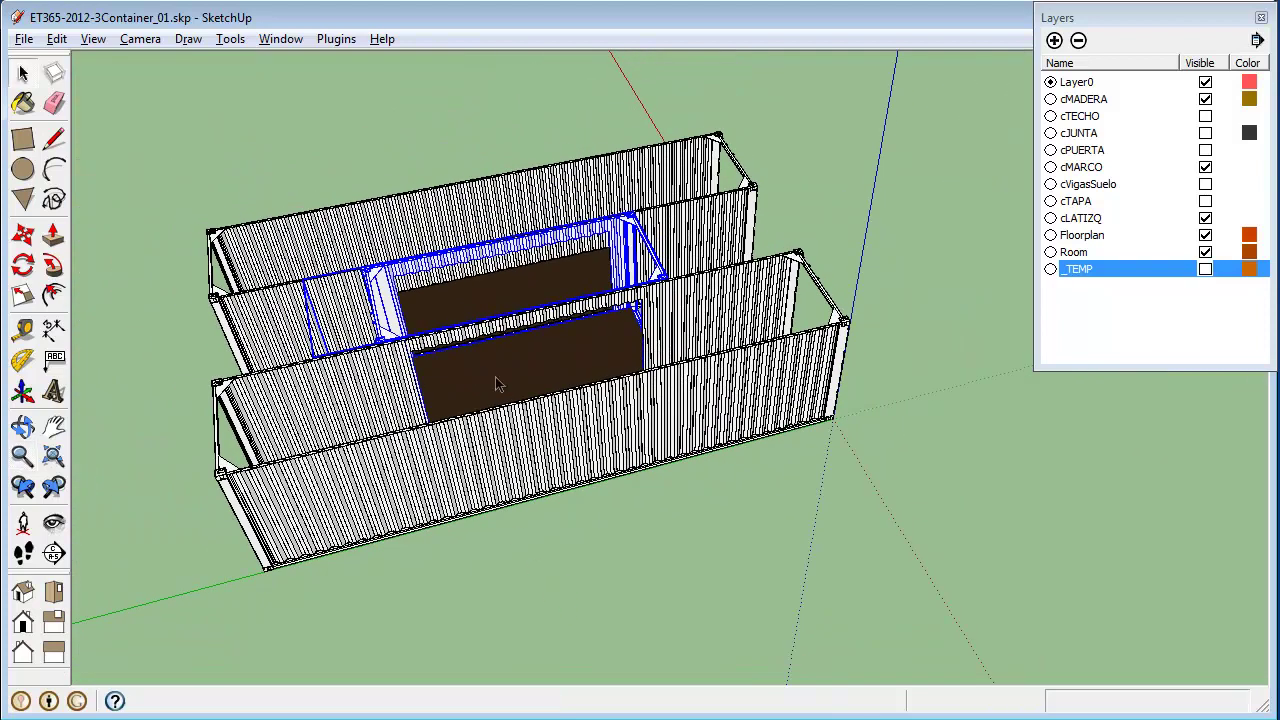
{"action": "right_click", "coordinate": [497, 378]}
{"action": "left_click", "coordinate": [183, 192]}
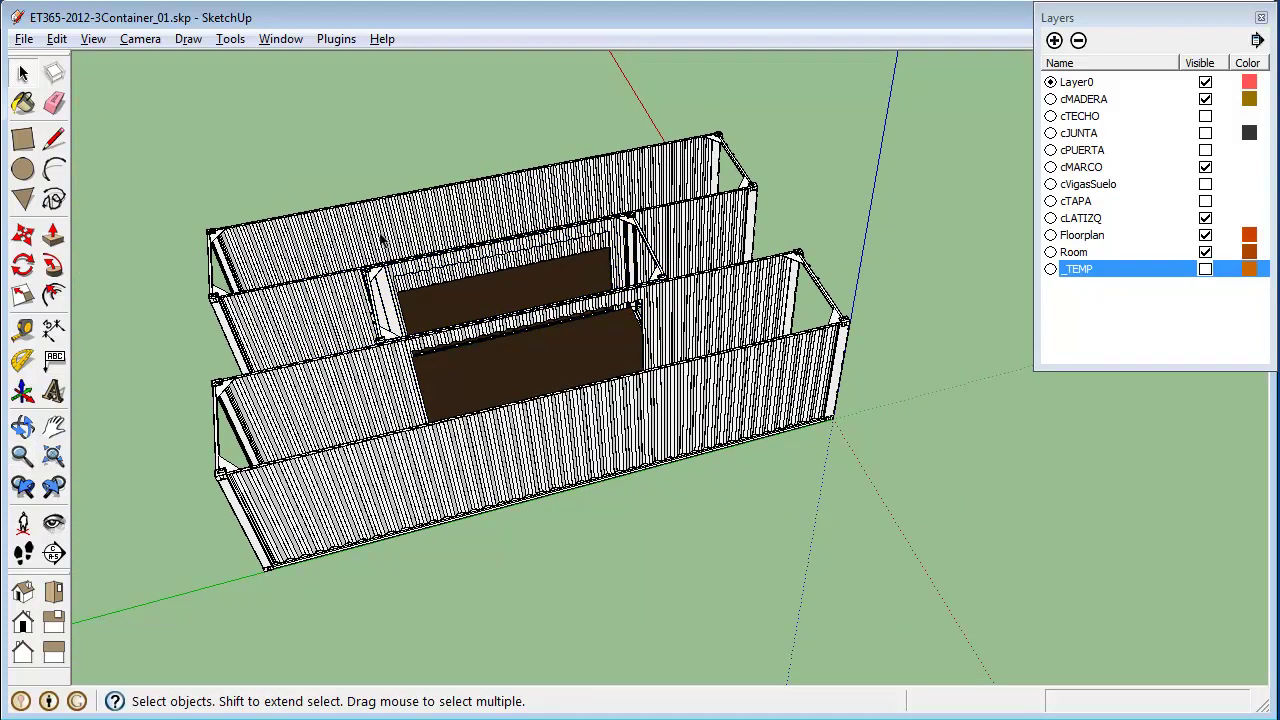
{"action": "scroll", "coordinate": [384, 242], "scroll_direction": "up", "scroll_amount": 5}
{"action": "scroll", "coordinate": [400, 280], "scroll_direction": "up", "scroll_amount": 2}
{"action": "middle_click_drag", "start_coordinate": [405, 330], "coordinate": [430, 420]}
{"action": "middle_click_drag", "start_coordinate": [754, 483], "coordinate": [392, 528]}
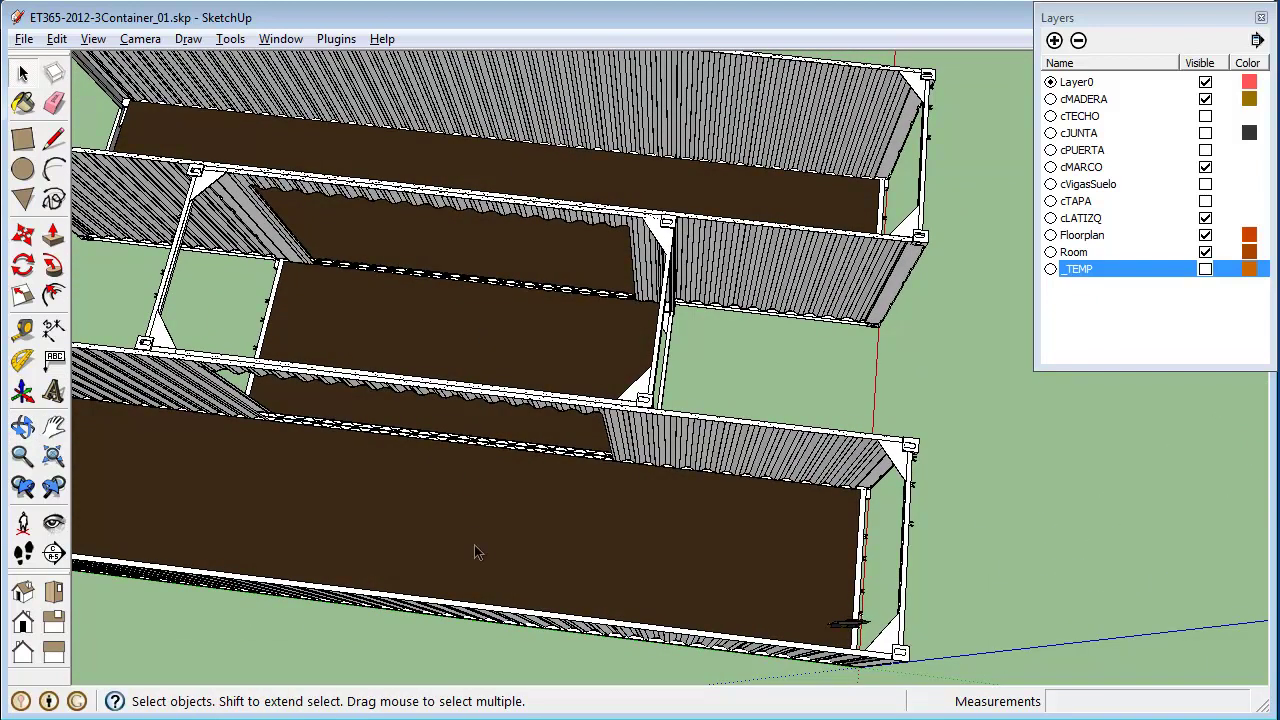
{"action": "middle_click_drag", "start_coordinate": [365, 440], "coordinate": [315, 333]}
{"action": "left_click", "coordinate": [361, 393]}
{"action": "left_click", "coordinate": [395, 364]}
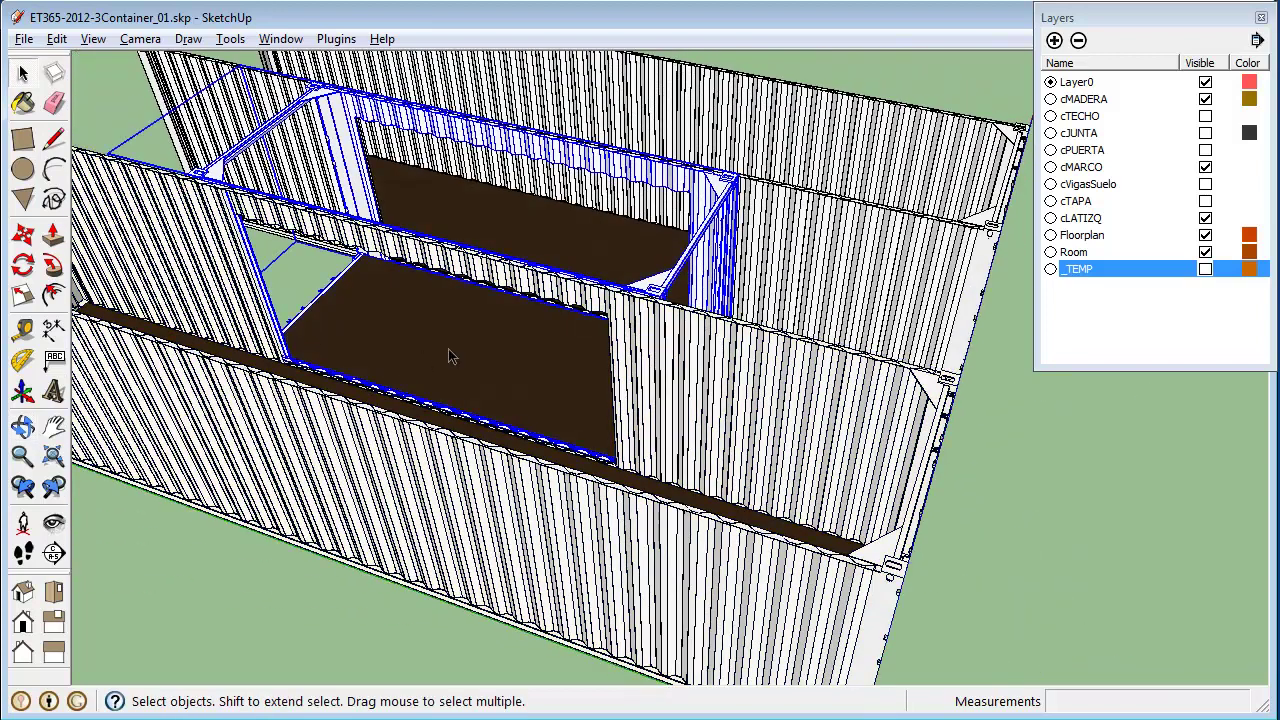
{"action": "left_click", "coordinate": [993, 478]}
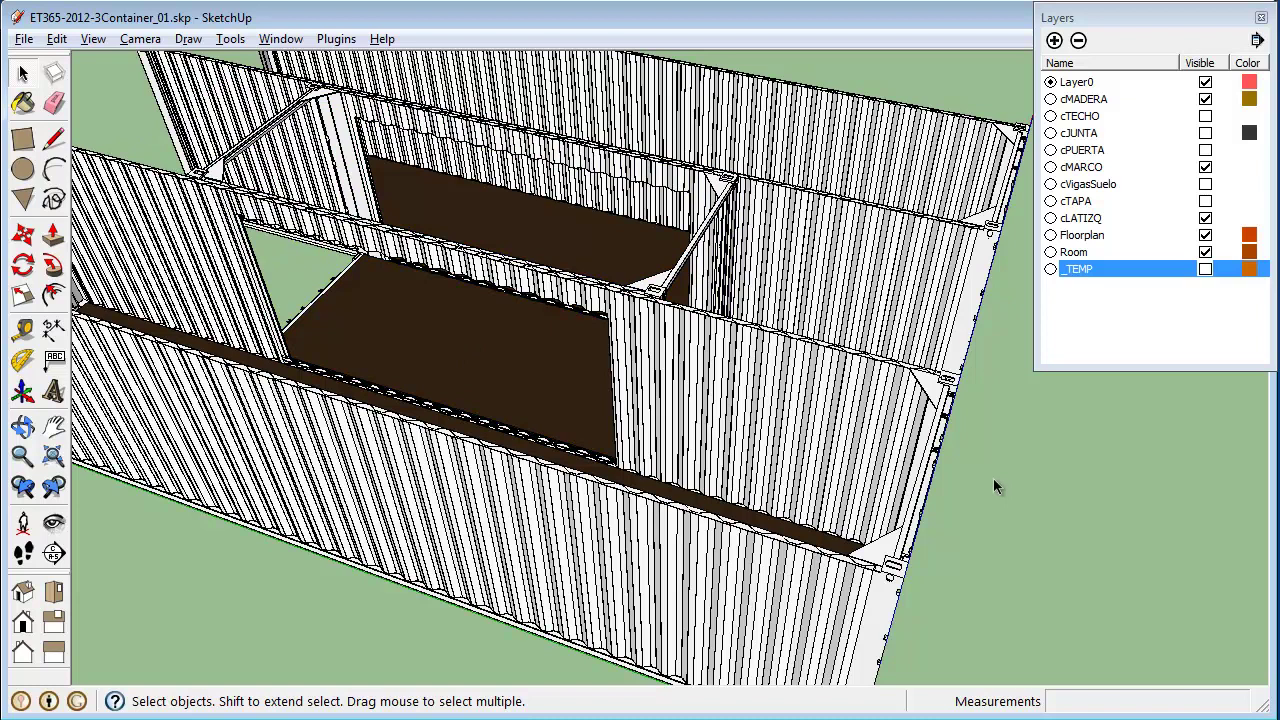
{"action": "scroll", "coordinate": [993, 478], "scroll_direction": "down", "scroll_amount": 3}
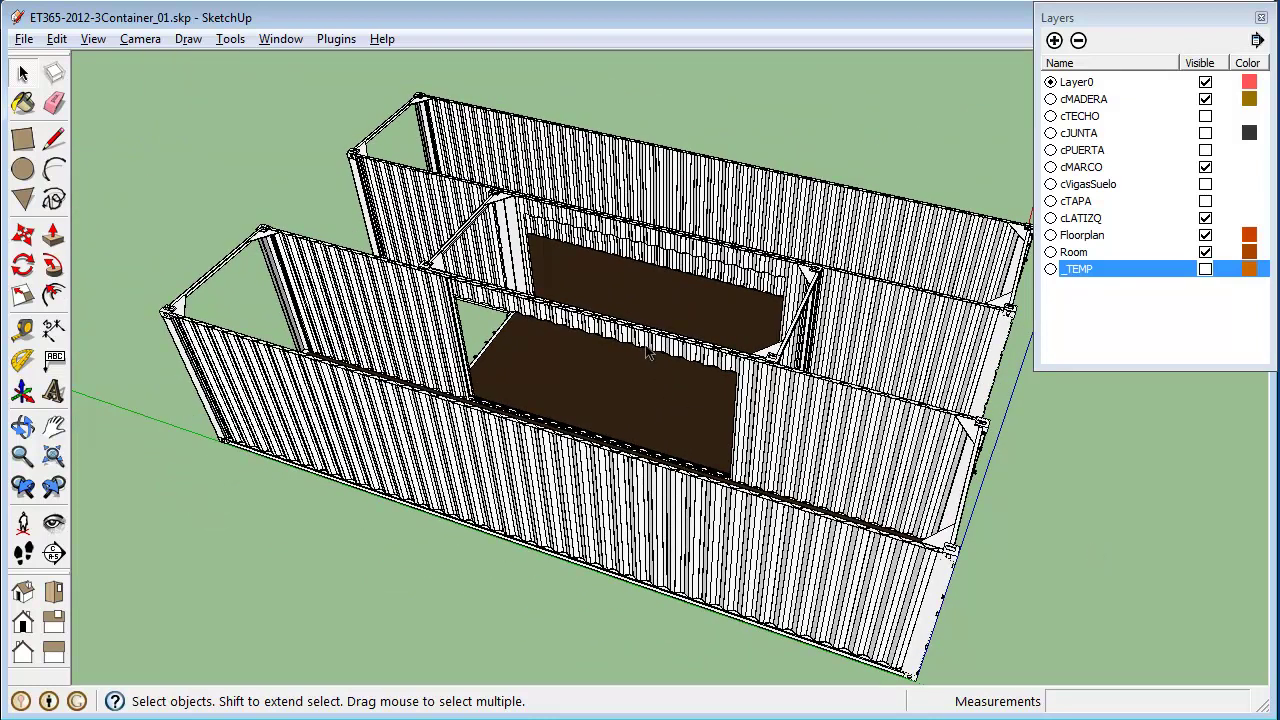
{"action": "left_click", "coordinate": [778, 398]}
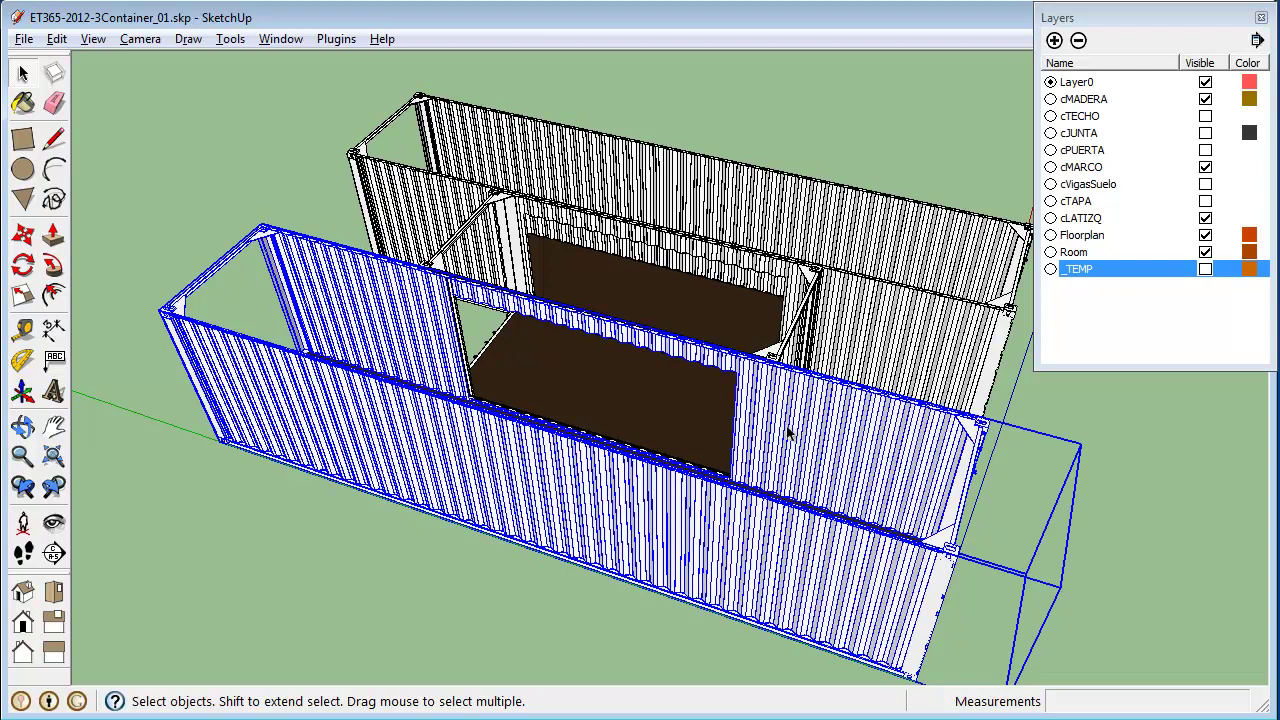
{"action": "double_click", "coordinate": [788, 432]}
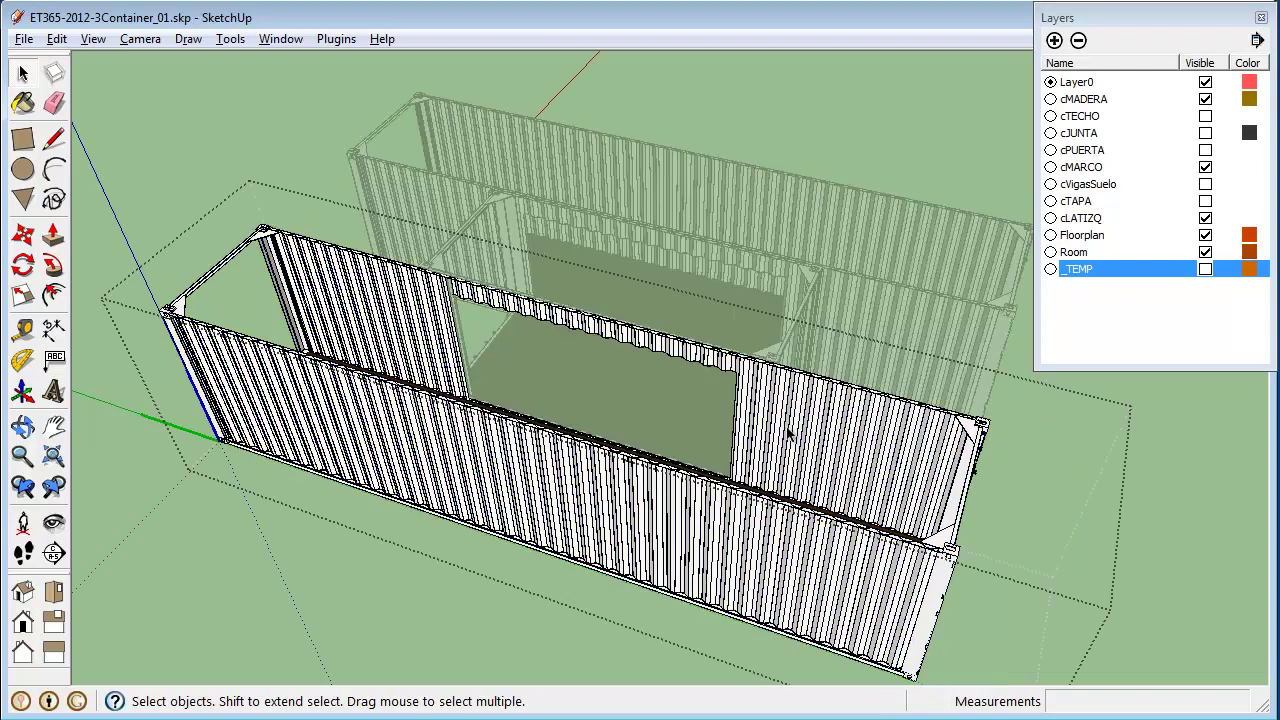
{"action": "left_click", "coordinate": [788, 432]}
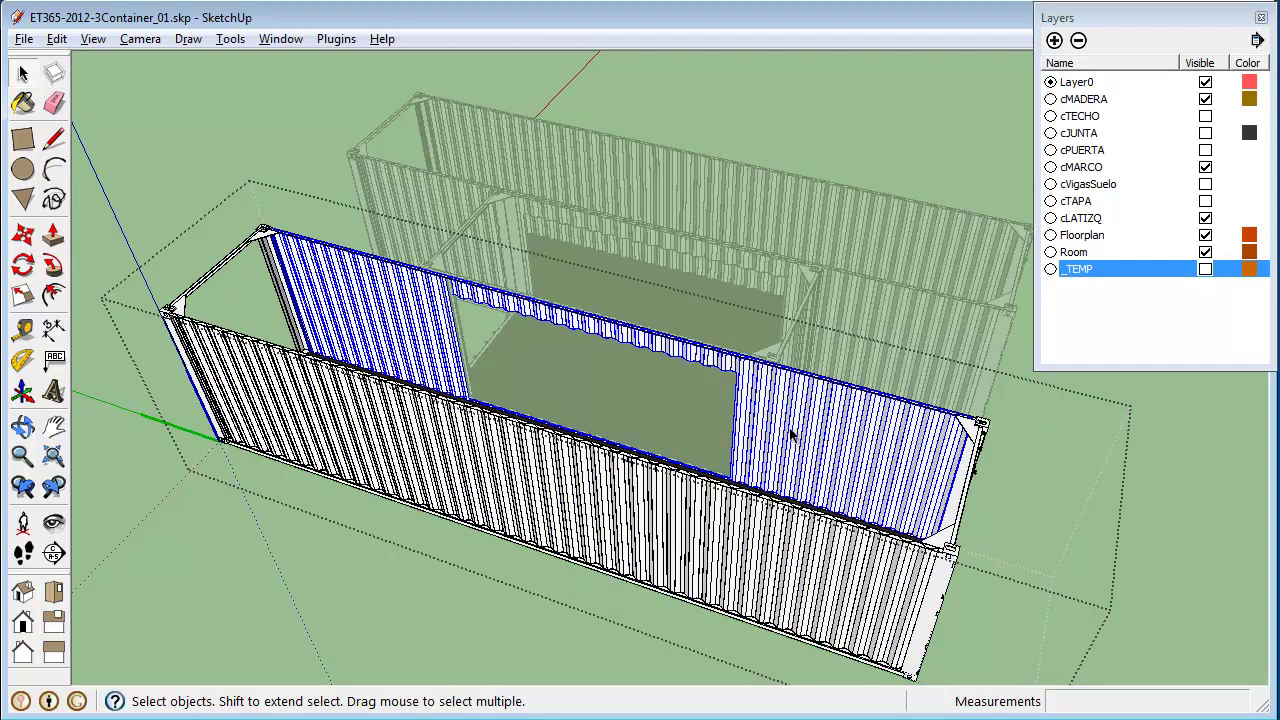
{"action": "double_click", "coordinate": [790, 432]}
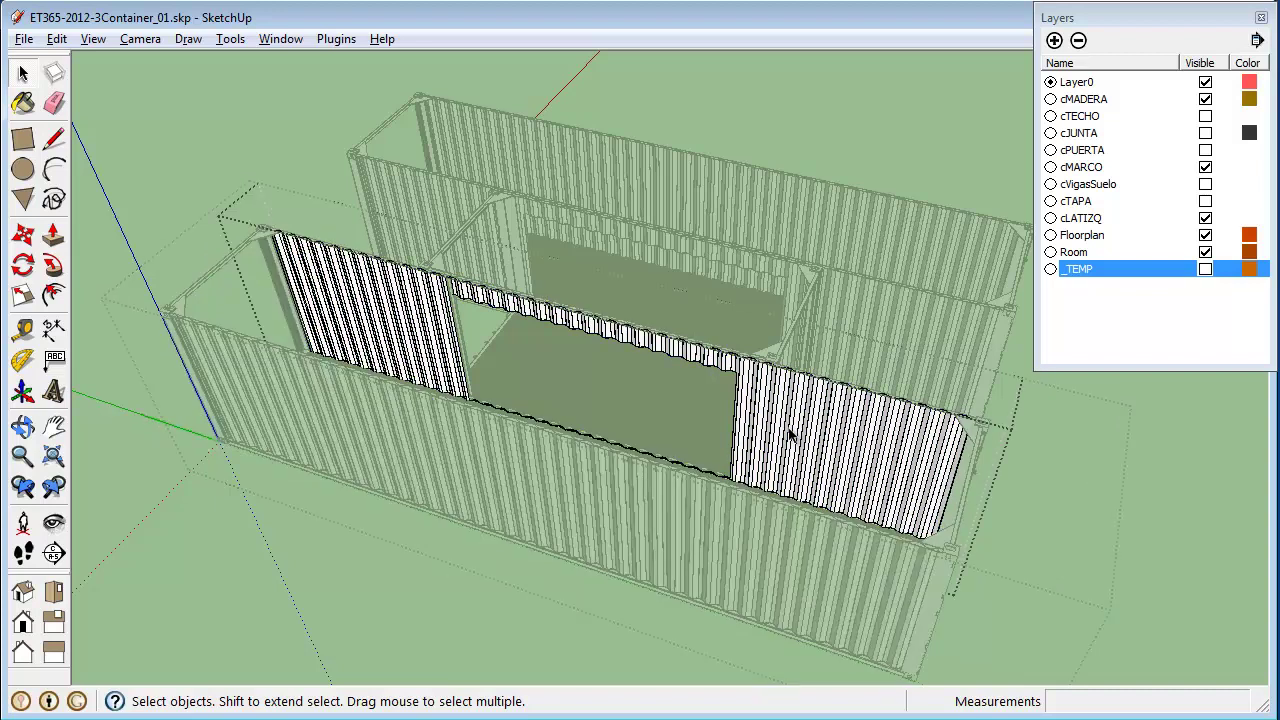
{"action": "left_click", "coordinate": [828, 428]}
{"action": "right_click", "coordinate": [923, 441]}
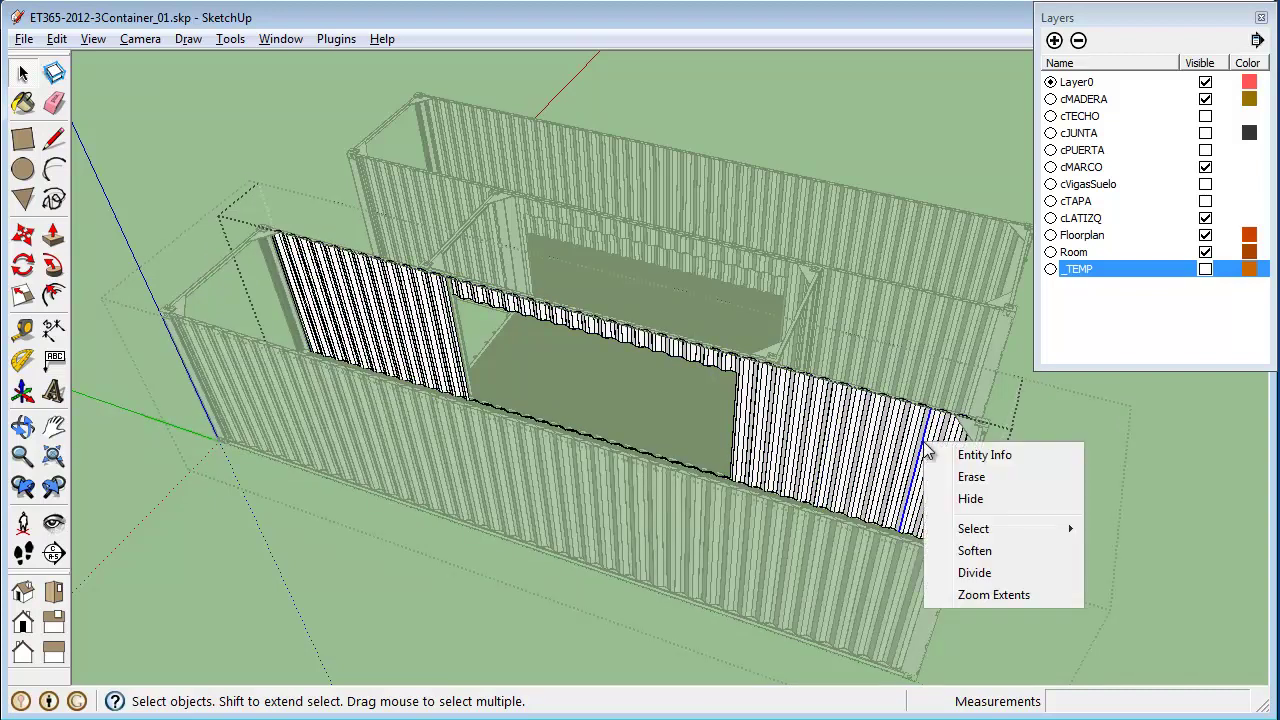
{"action": "mouse_move", "coordinate": [987, 530]}
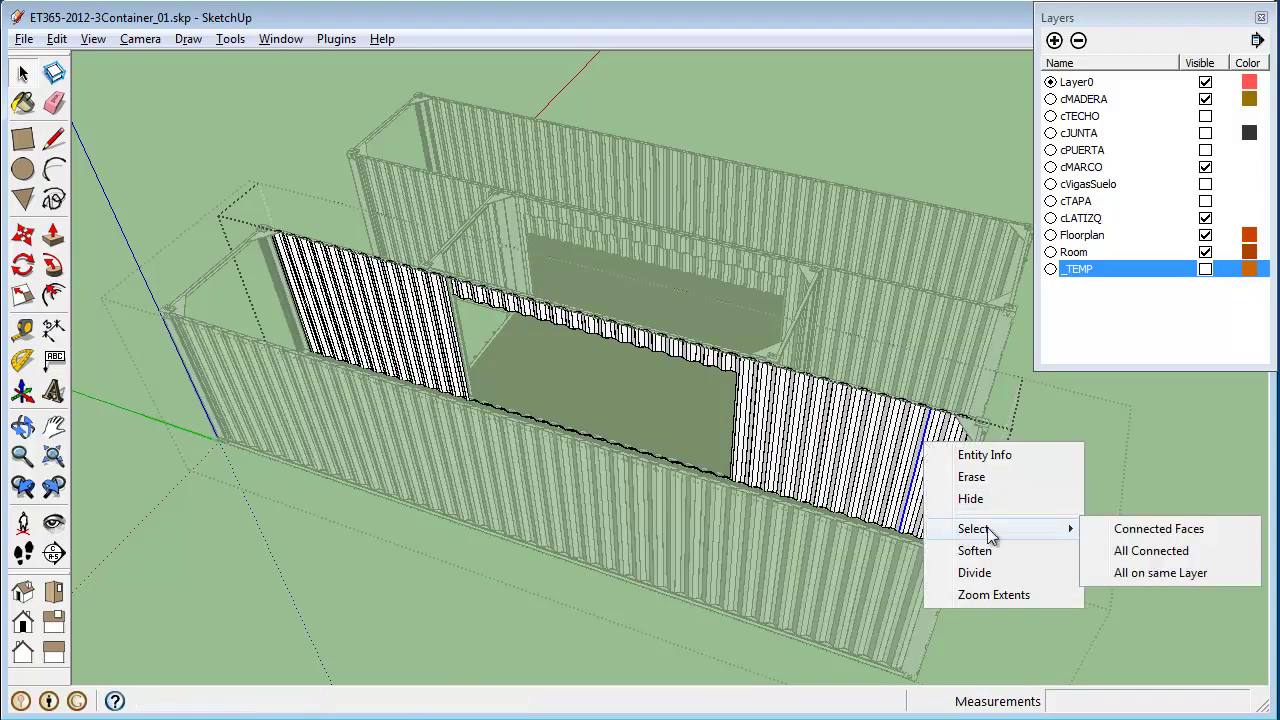
{"action": "left_click", "coordinate": [1126, 563]}
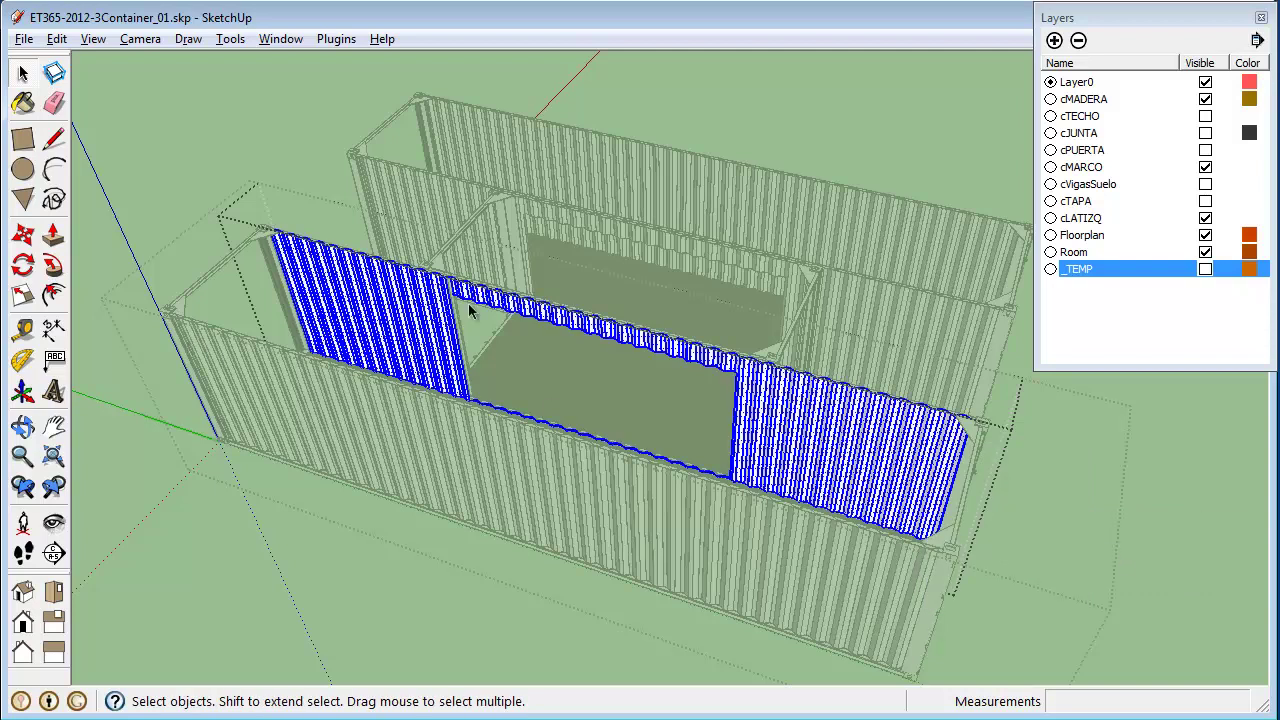
{"action": "left_click", "coordinate": [1205, 270]}
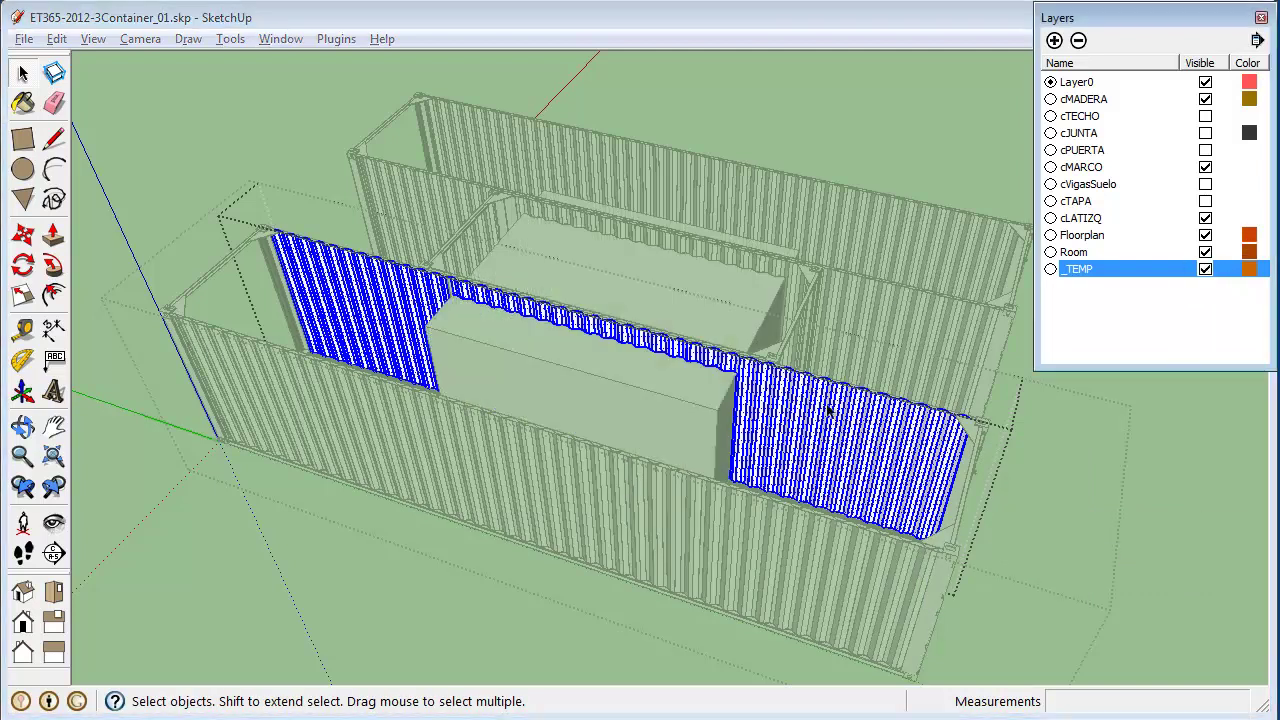
{"action": "left_click", "coordinate": [1205, 270]}
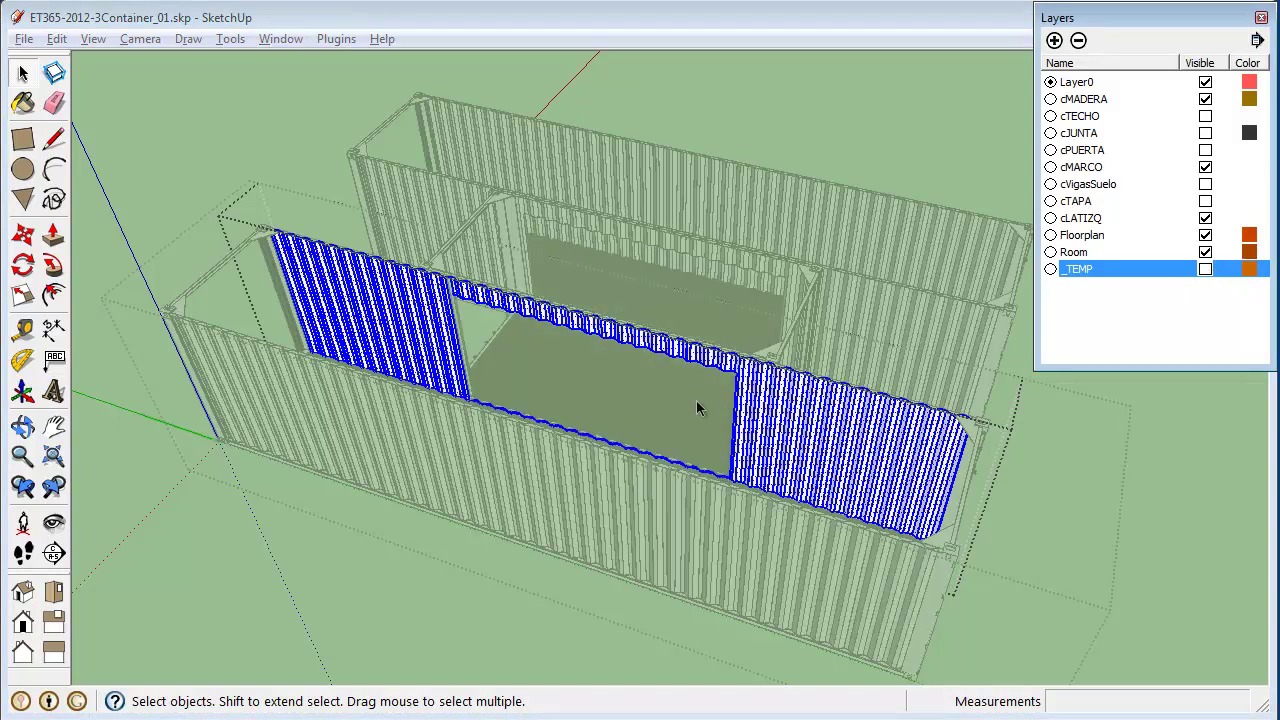
{"action": "left_click", "coordinate": [567, 392]}
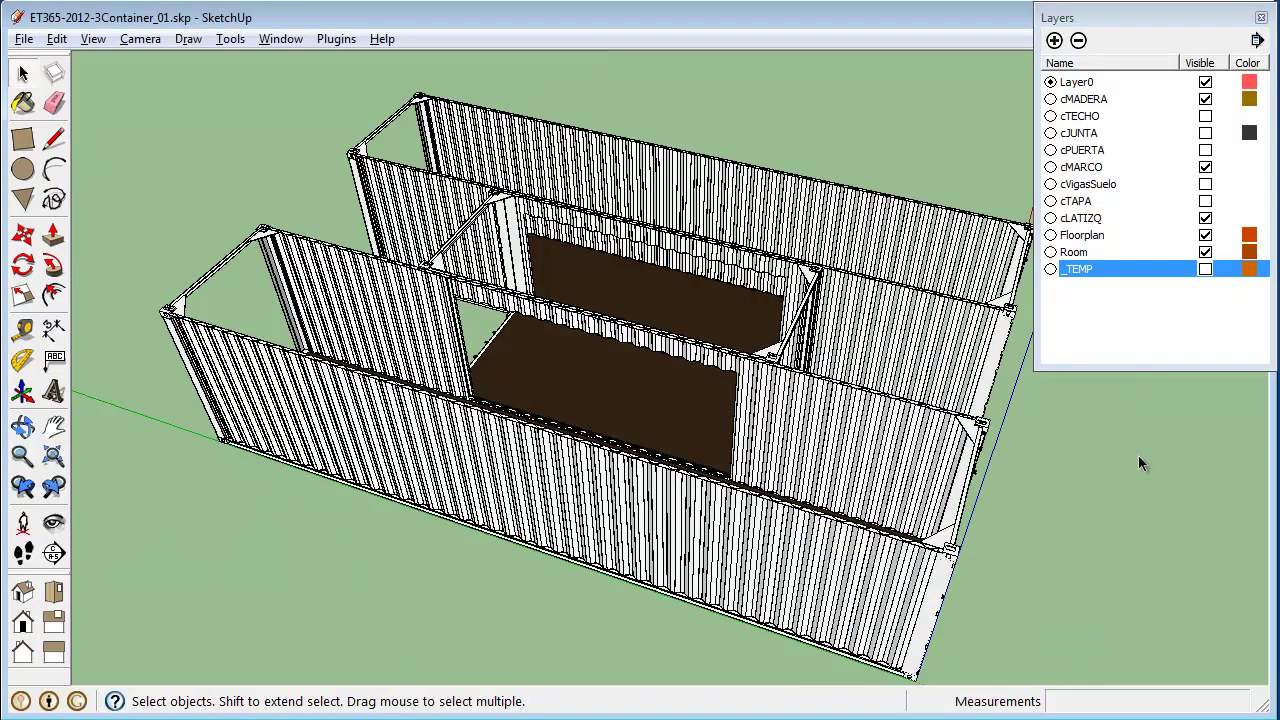
{"action": "key", "text": "o"}
{"action": "right_click", "coordinate": [1138, 455]}
{"action": "left_click", "coordinate": [1180, 475]}
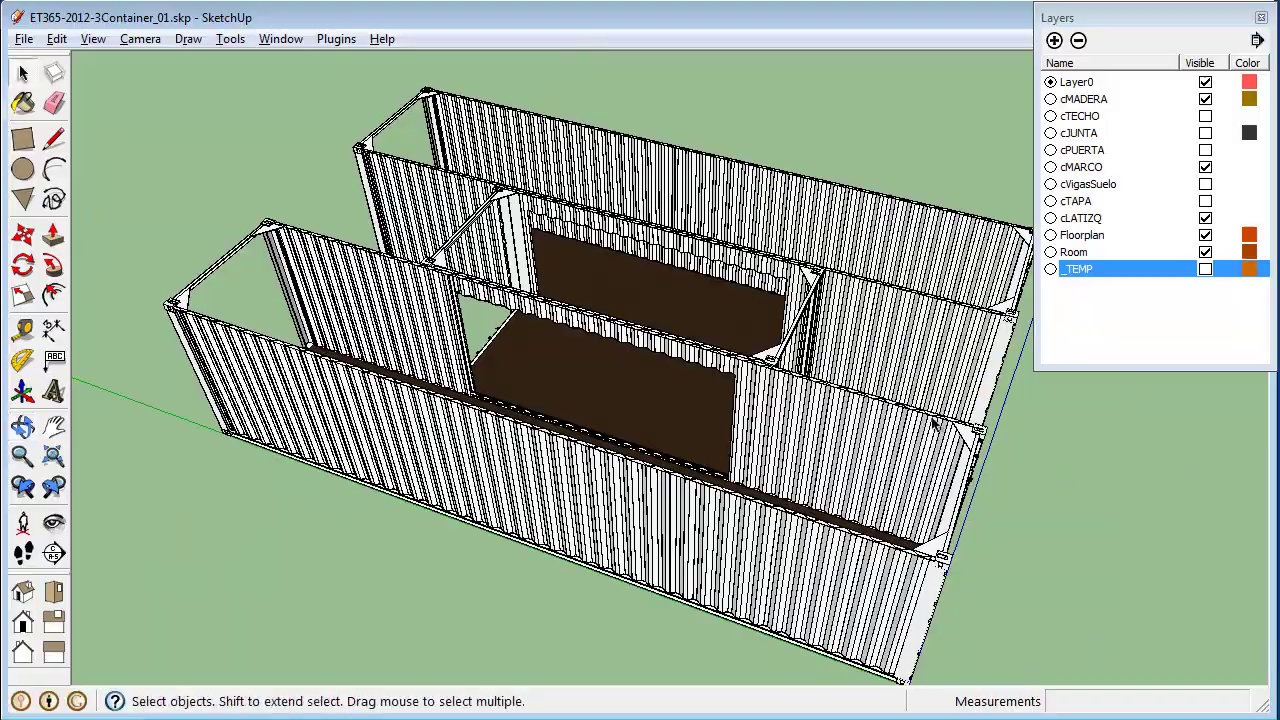
{"action": "key", "text": "o"}
{"action": "middle_click_drag", "start_coordinate": [932, 403], "coordinate": [794, 294]}
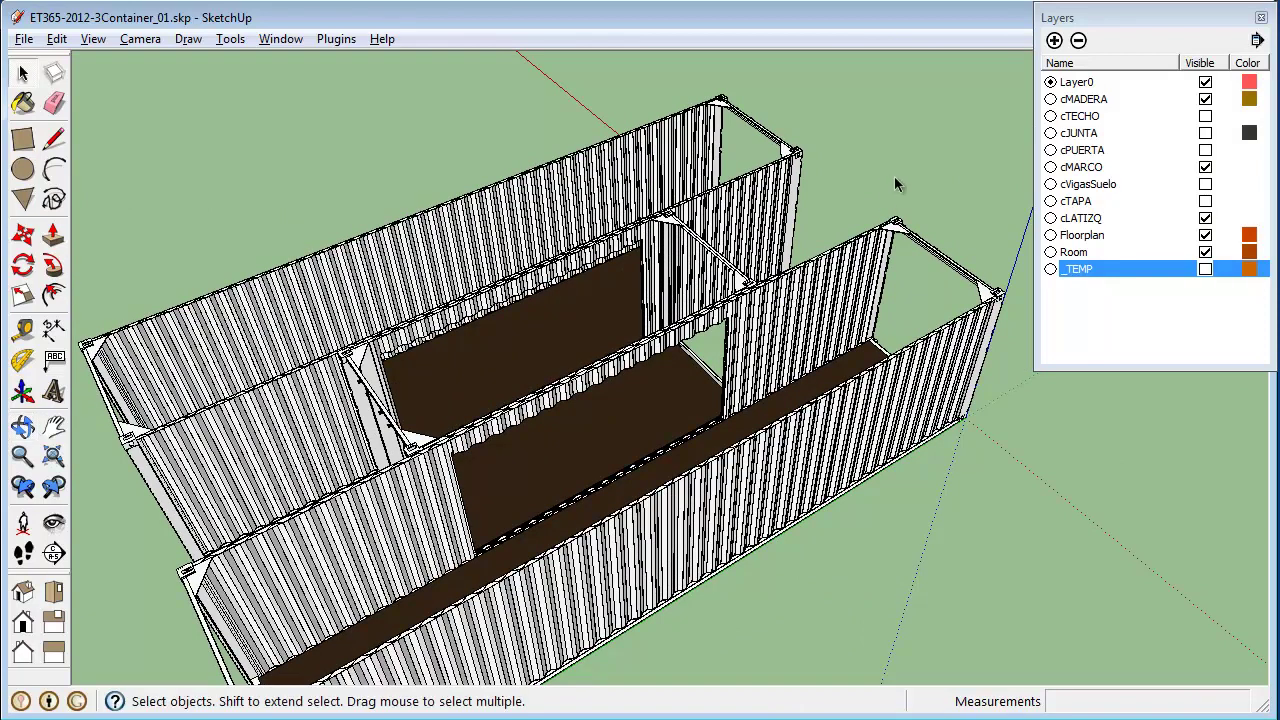